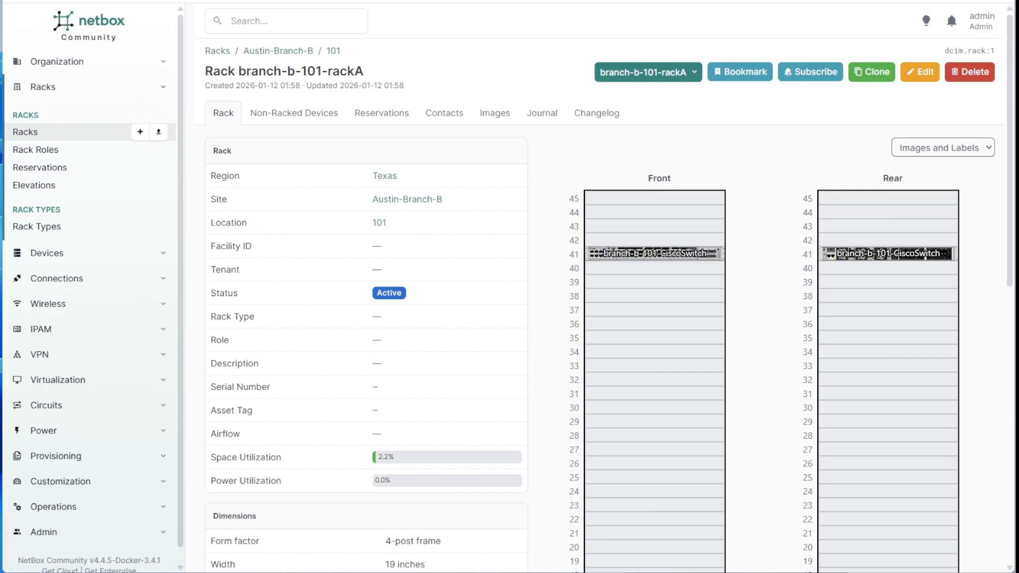
Open the branch-b-101-CiscoSwitch device page from its U41 slot in the front elevation.
mouse_move(662, 259)
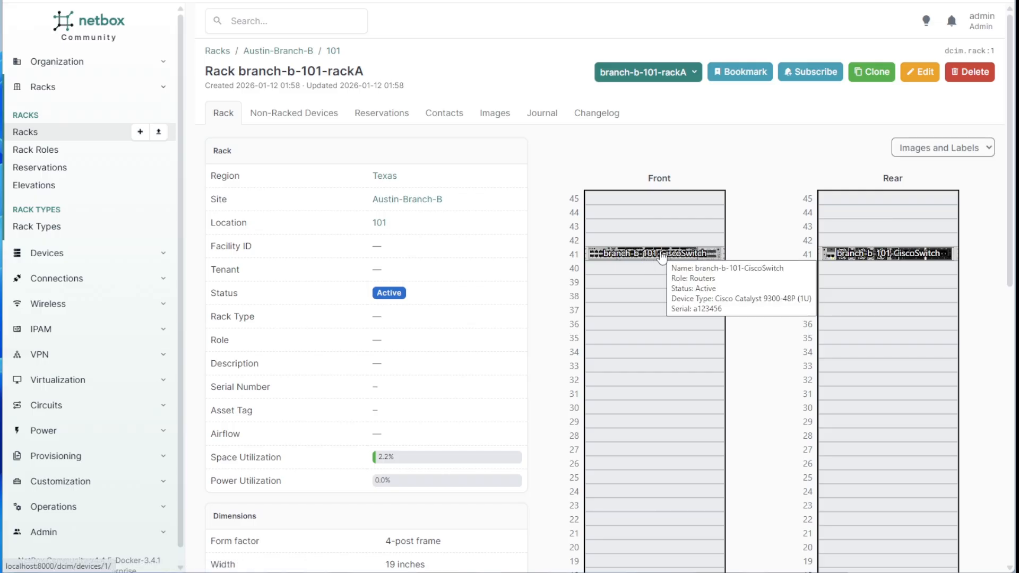
scroll(717, 244, "down", 5)
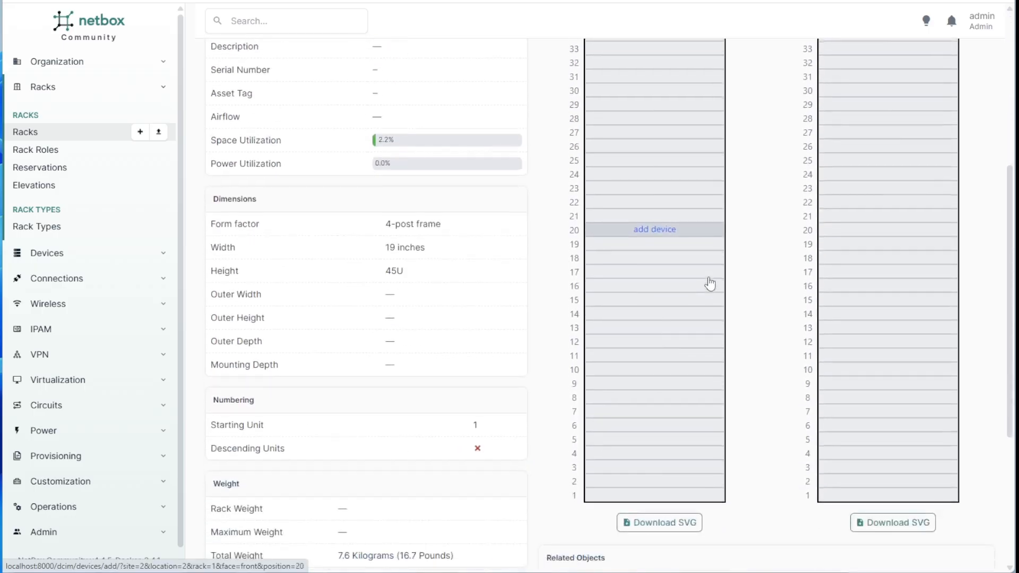
scroll(709, 282, "up", 5)
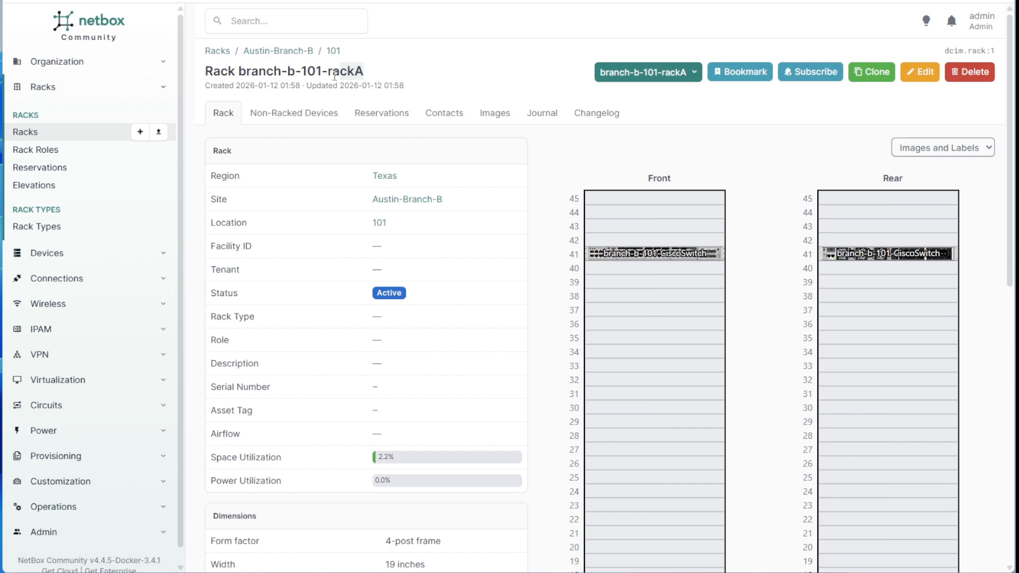
left_click_drag(335, 76, 237, 78)
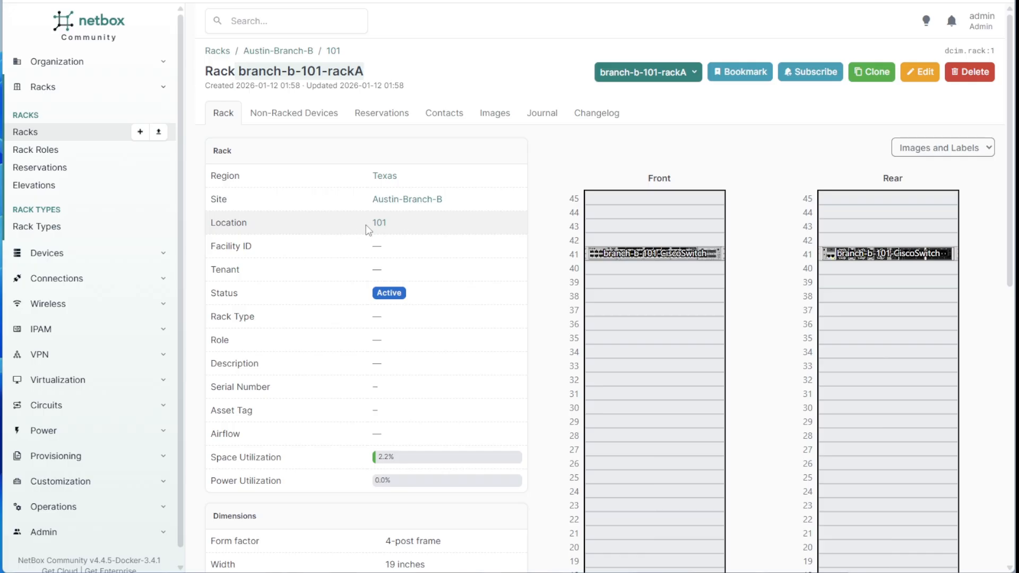
left_click(631, 255)
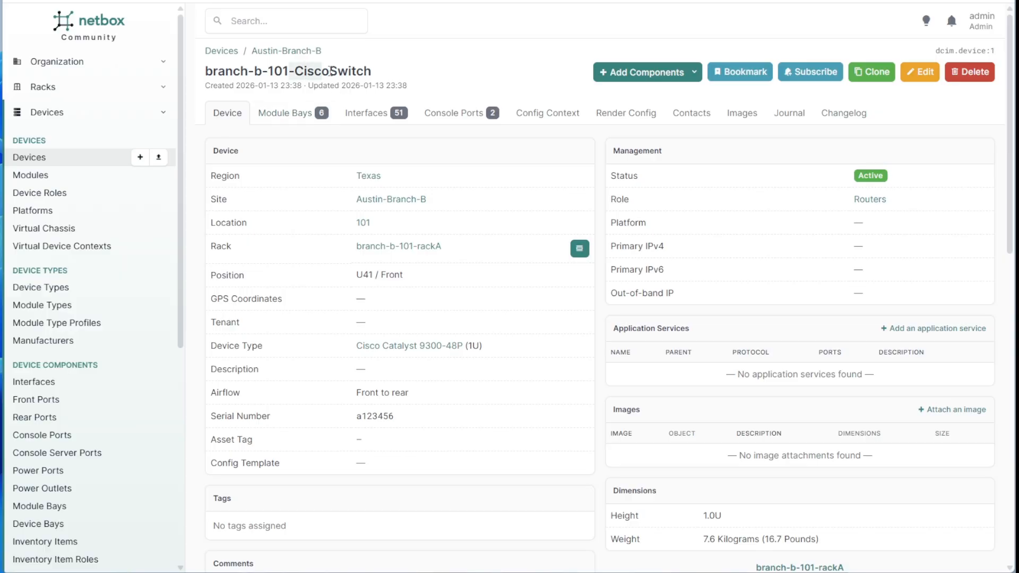
Return to rack branch-b-101-rackA through the device page's Rack link.
left_click_drag(372, 67, 297, 70)
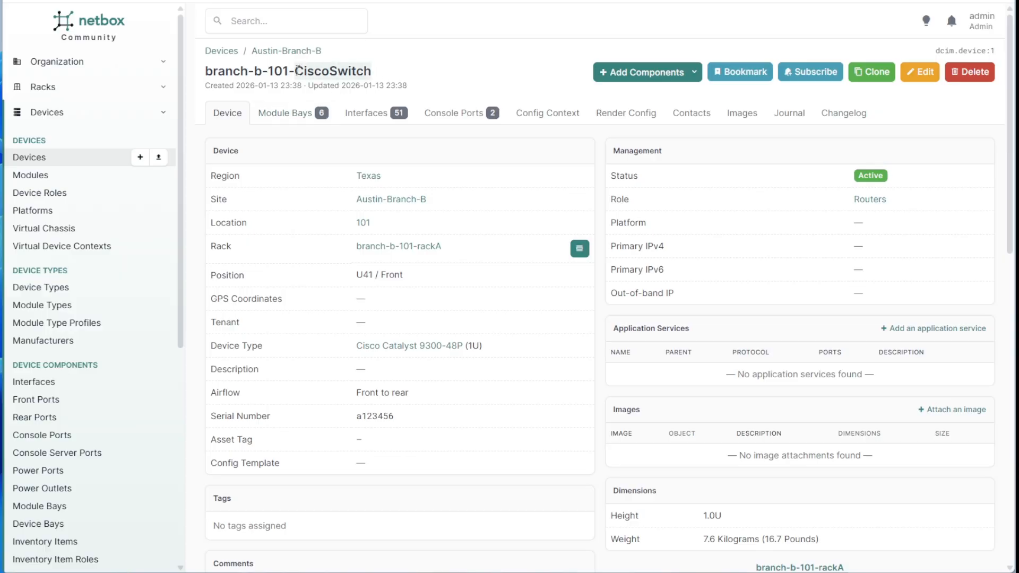
left_click(599, 198)
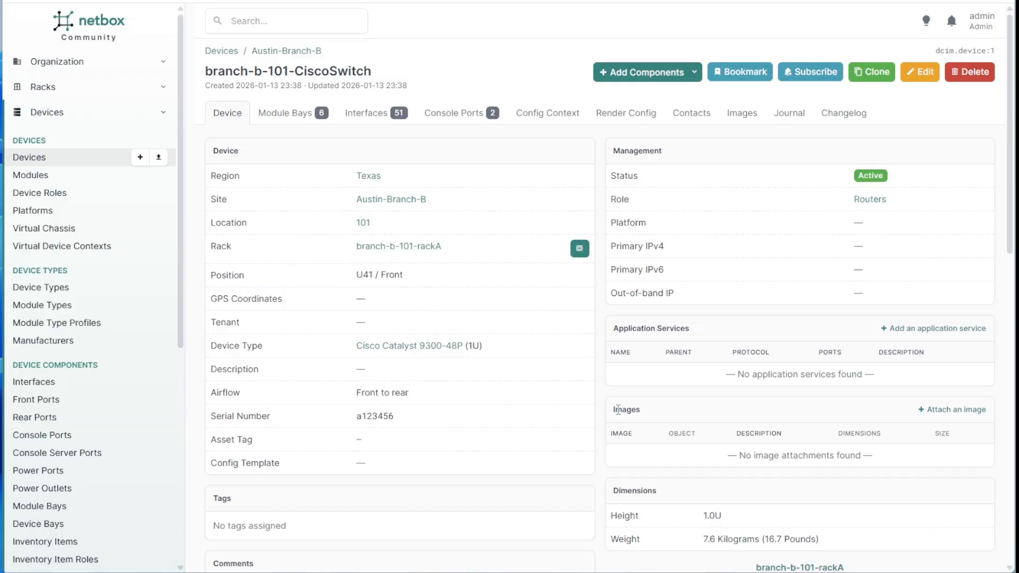
left_click(419, 248)
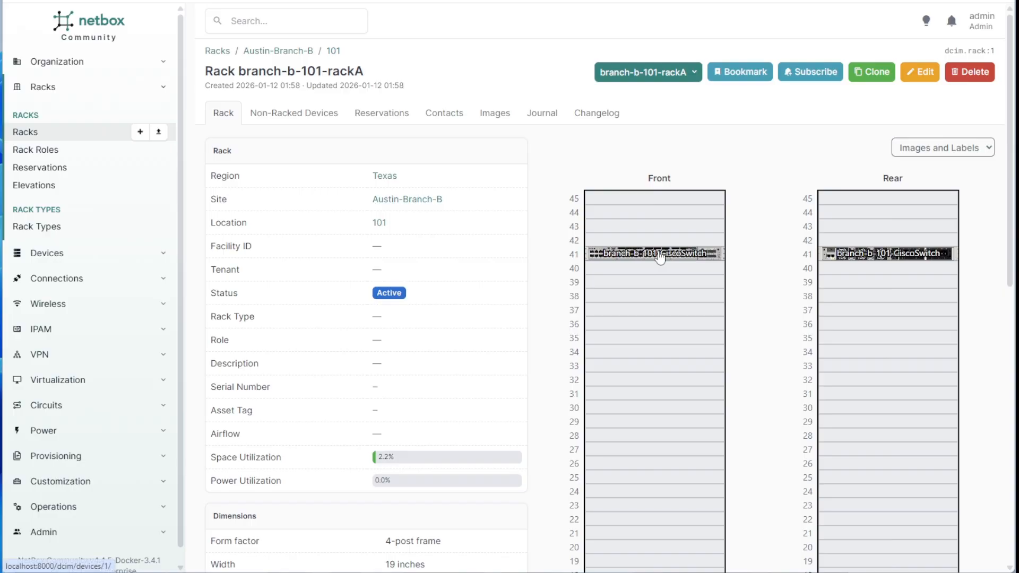
scroll(660, 257, "down", 5)
scroll(686, 123, "up", 4)
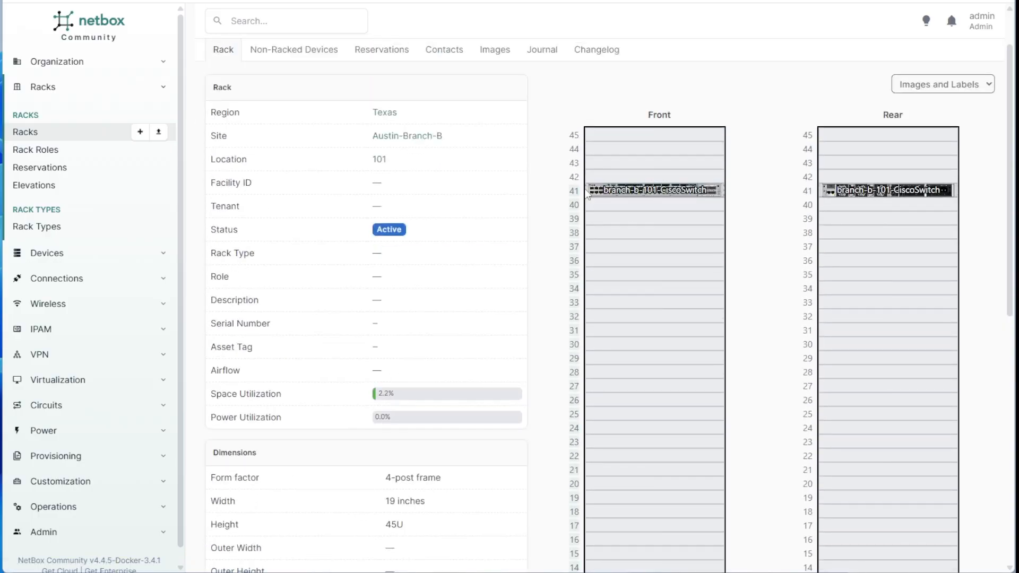
scroll(571, 218, "down", 10)
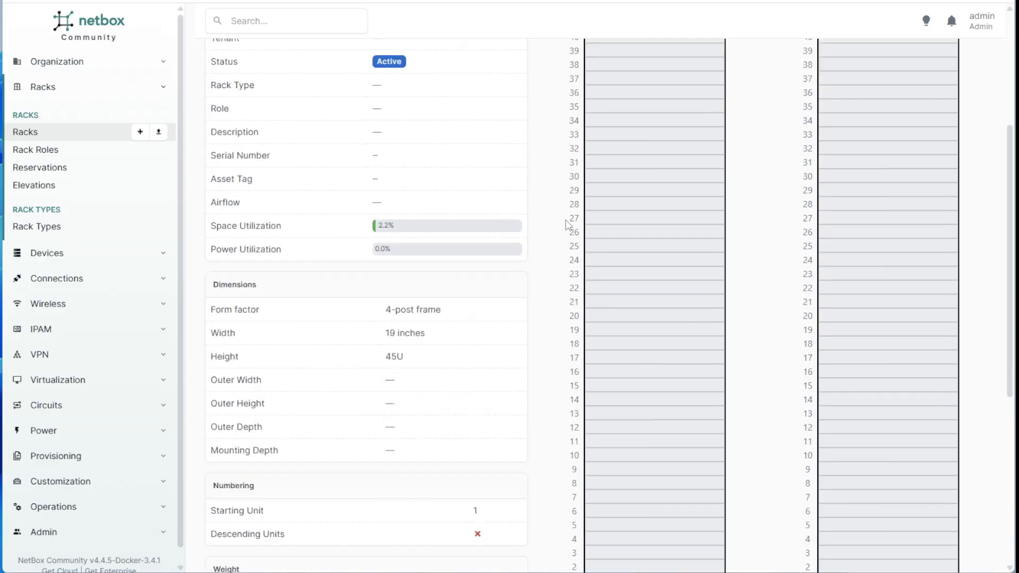
scroll(610, 353, "up", 10)
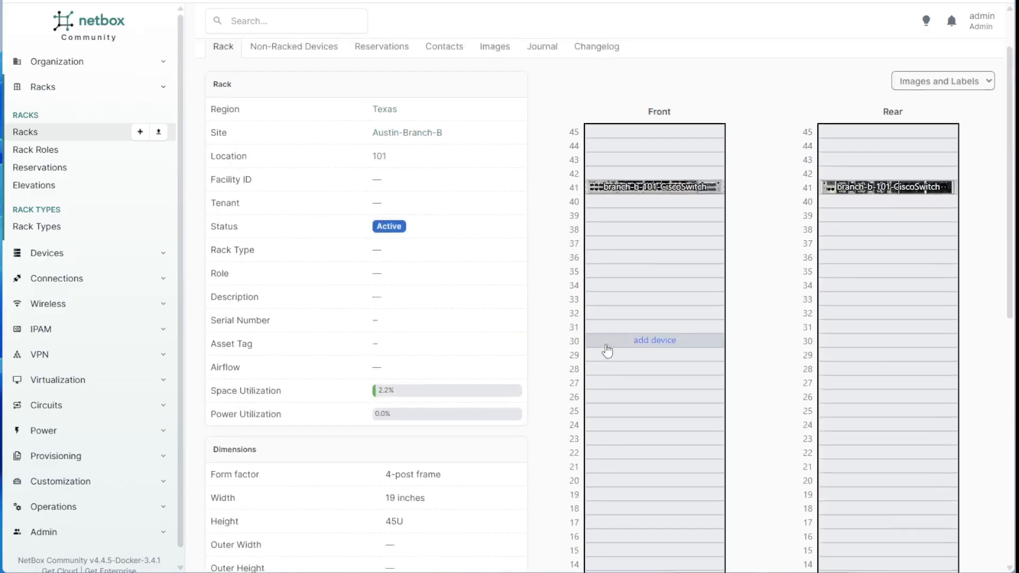
scroll(607, 351, "down", 10)
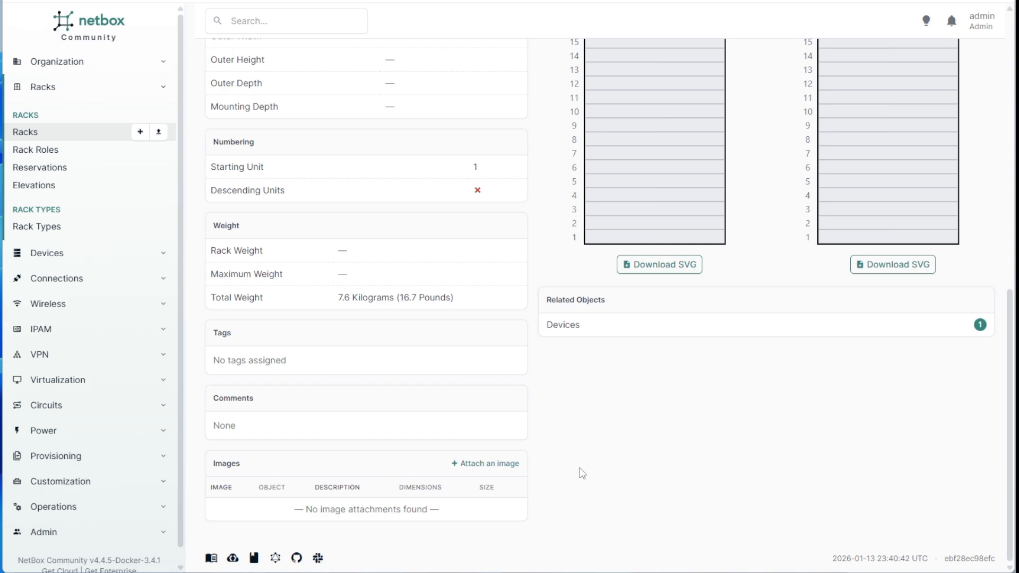
scroll(579, 467, "up", 10)
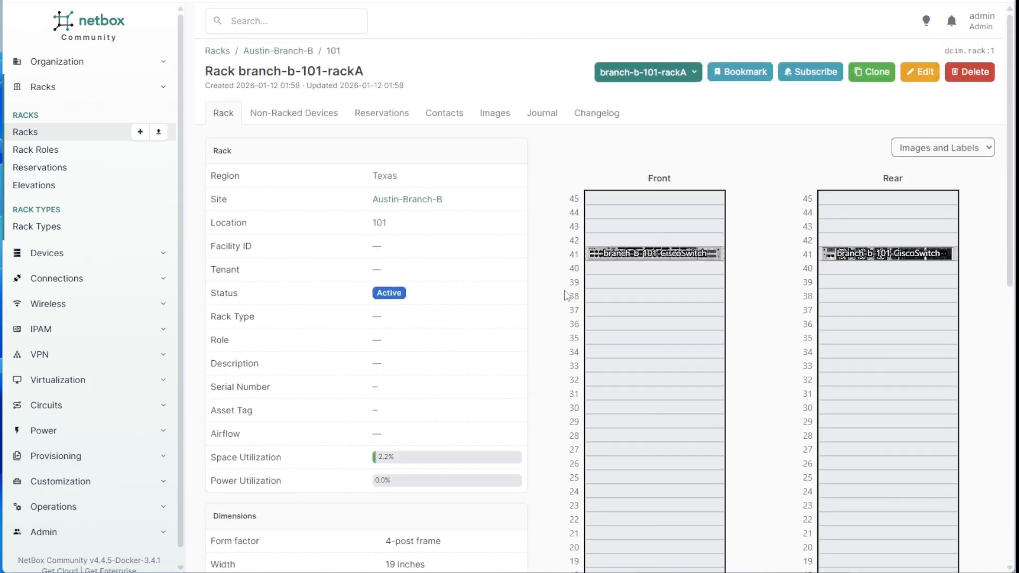
mouse_move(651, 256)
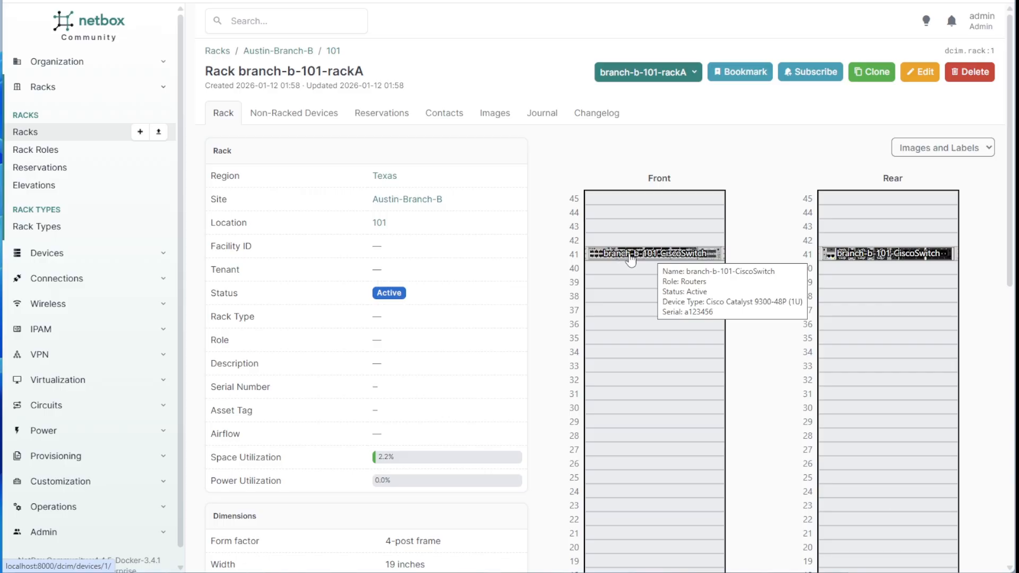
Open the switch's Cisco Catalyst 9300-48P device type and view its front image full size.
left_click(631, 257)
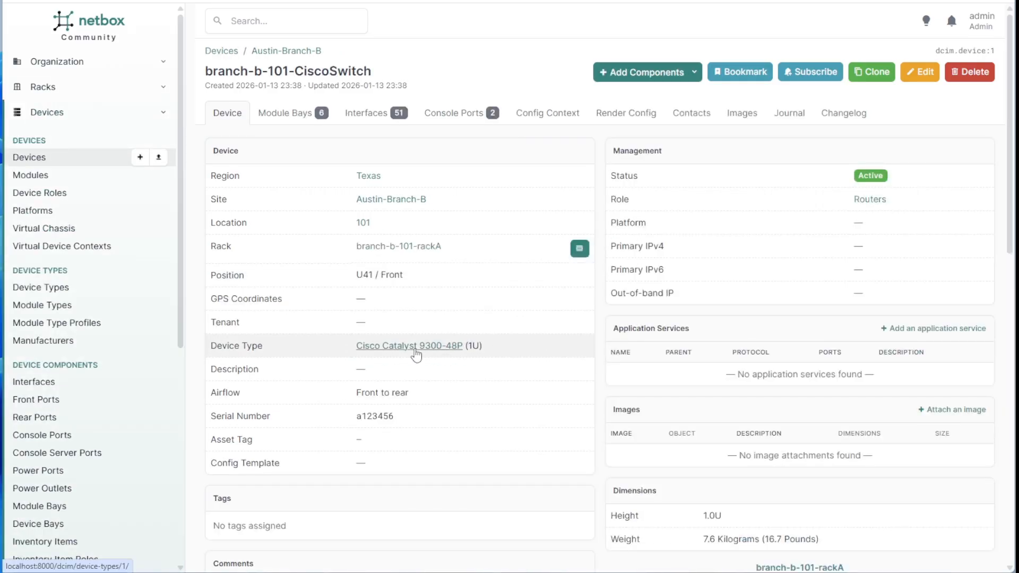
left_click(366, 348)
scroll(379, 390, "down", 3)
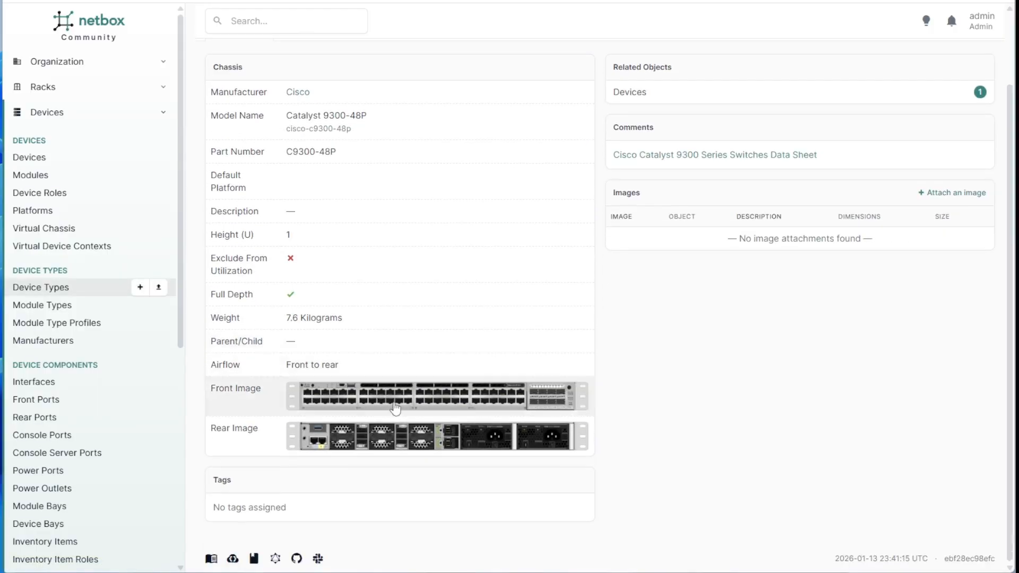
left_click(394, 395)
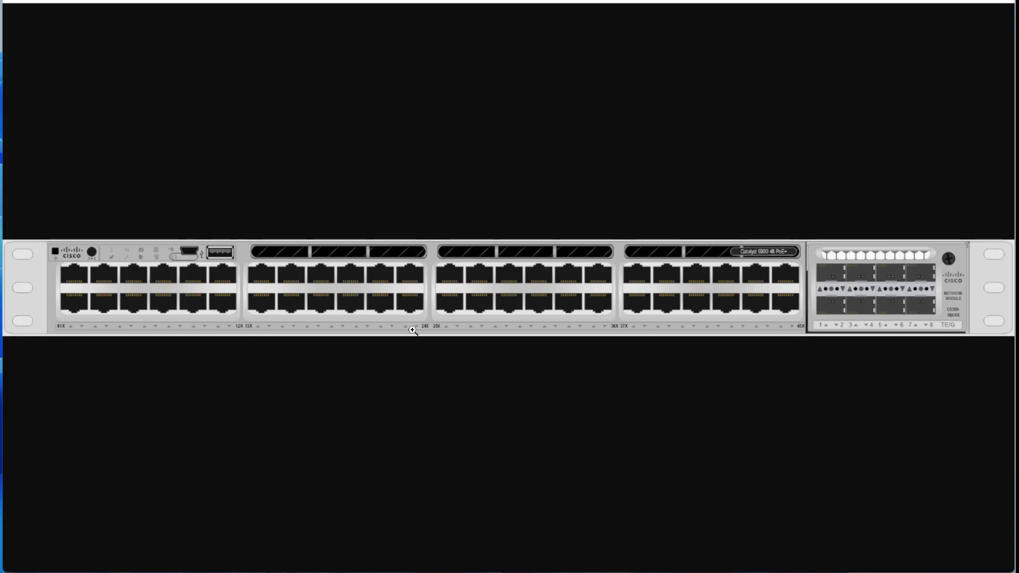
left_click(413, 332)
left_click(342, 277)
left_click(15, 1)
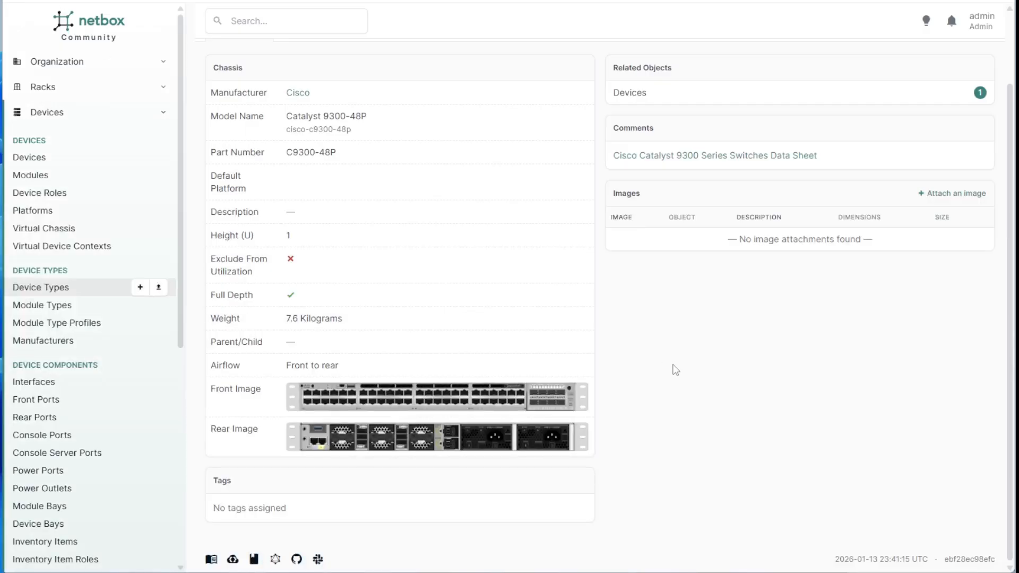
View the rear image and the Catalyst 9300 Series data sheet, then return to the device.
left_click(487, 438)
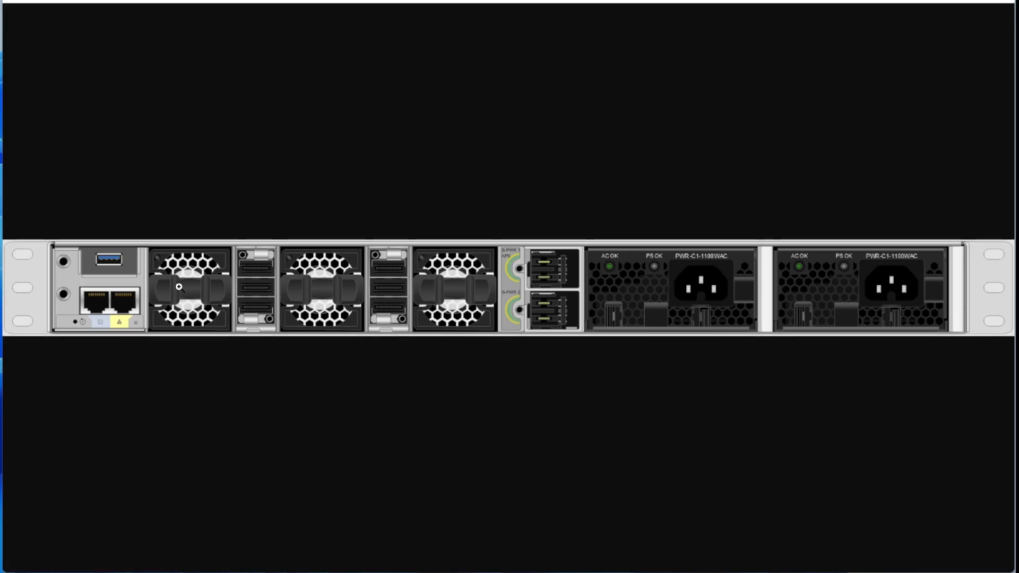
left_click(14, 1)
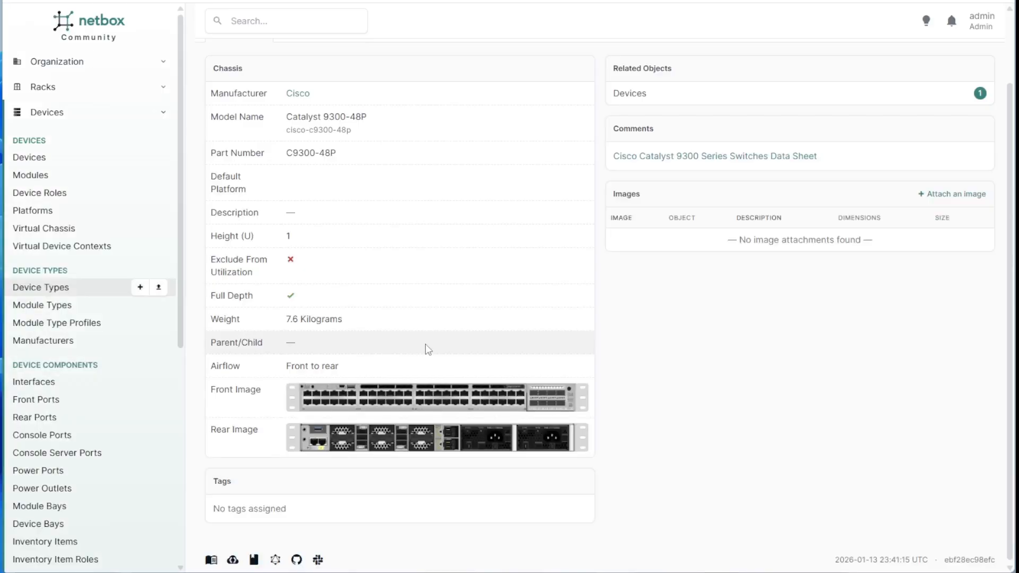
scroll(676, 333, "up", 2)
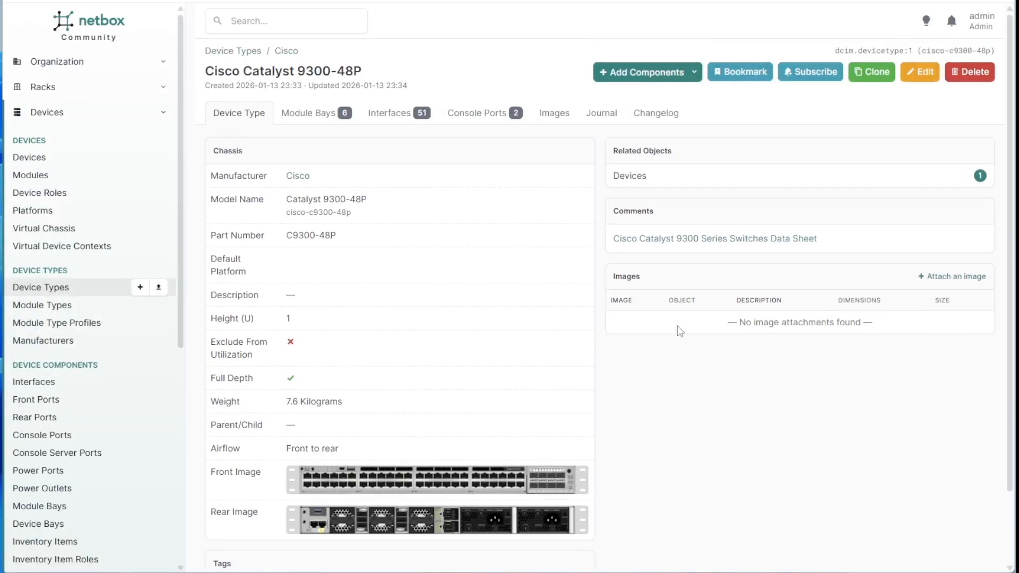
left_click(671, 241)
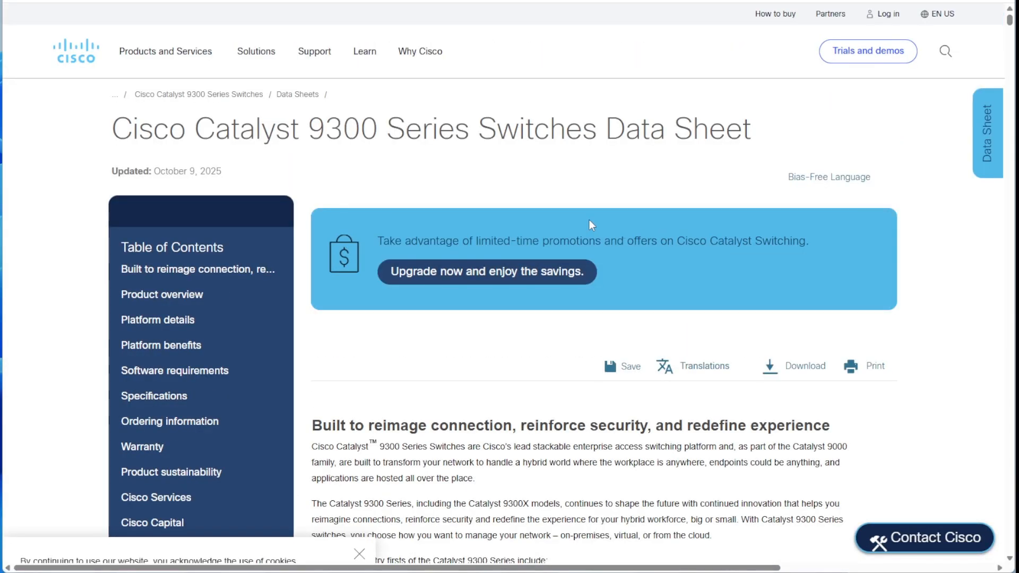
left_click(15, 0)
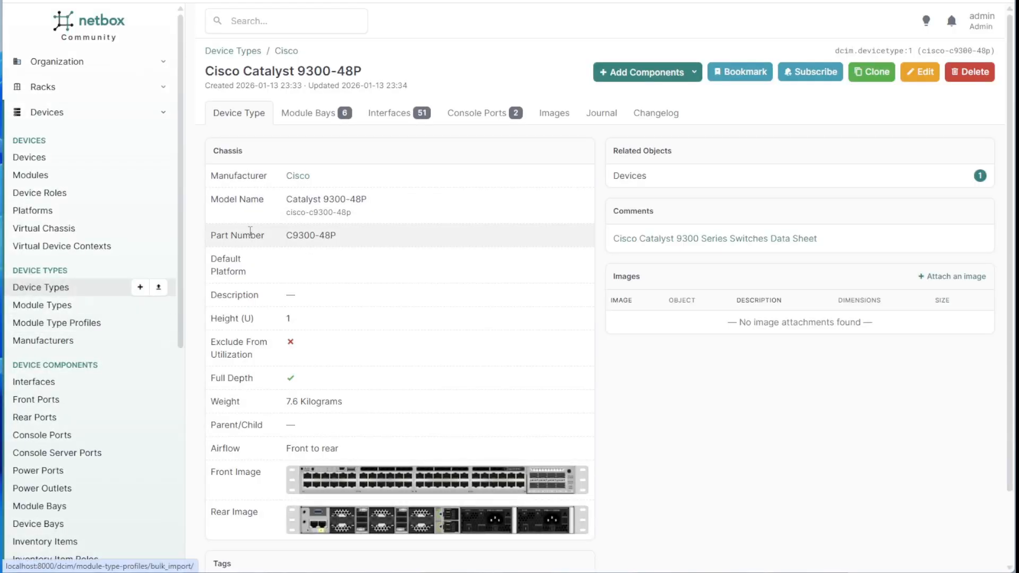
key("alt+Left")
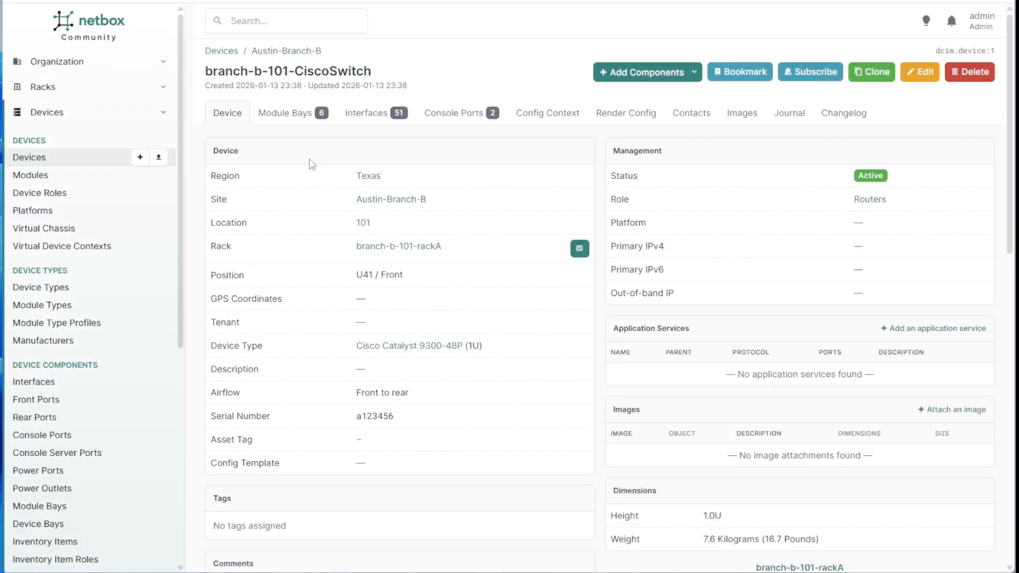
Start a new device at front unit 39 of branch-b-101-rackA, leaving the device role unselected.
key("alt+Left")
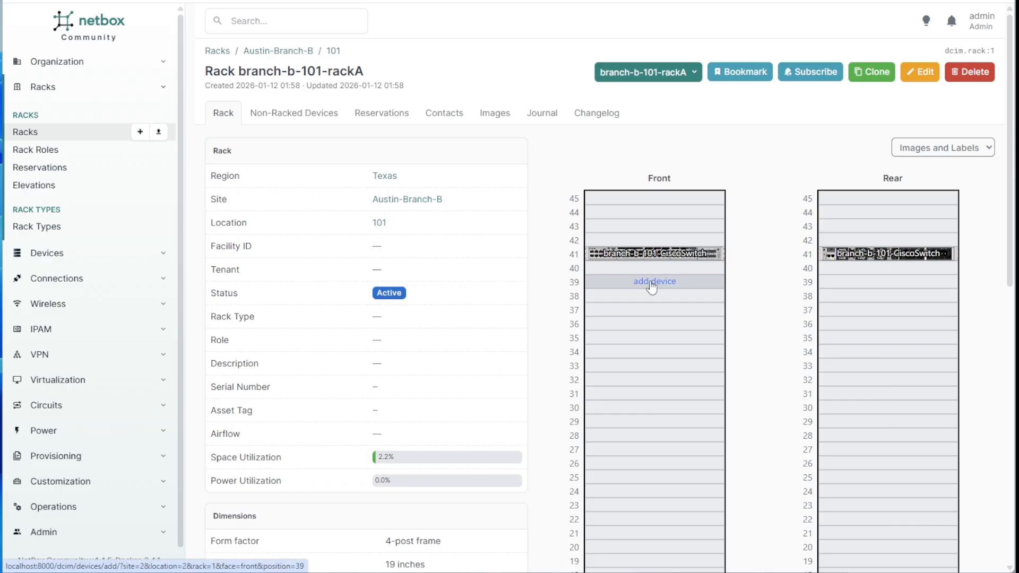
left_click(652, 287)
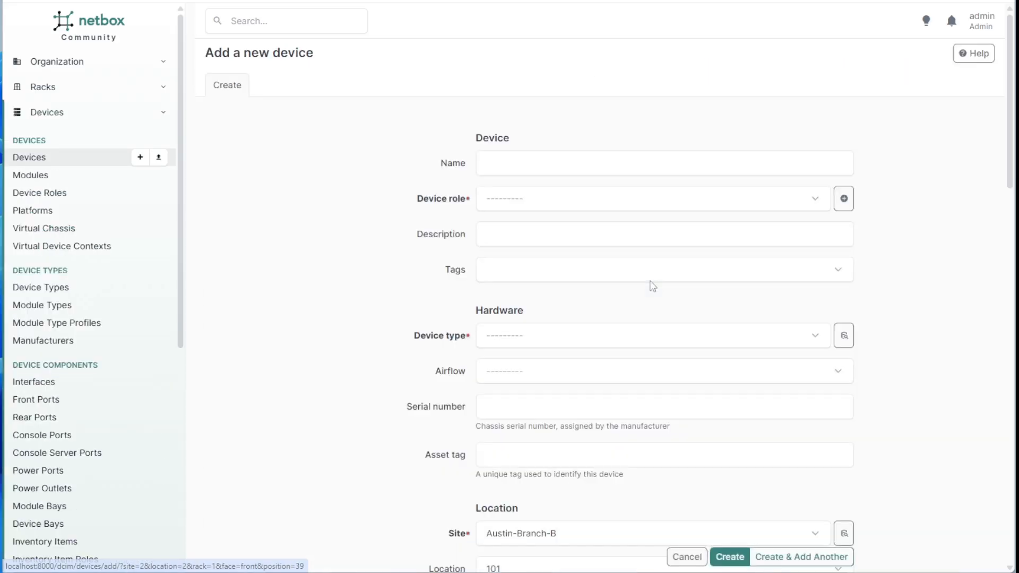
left_click(526, 211)
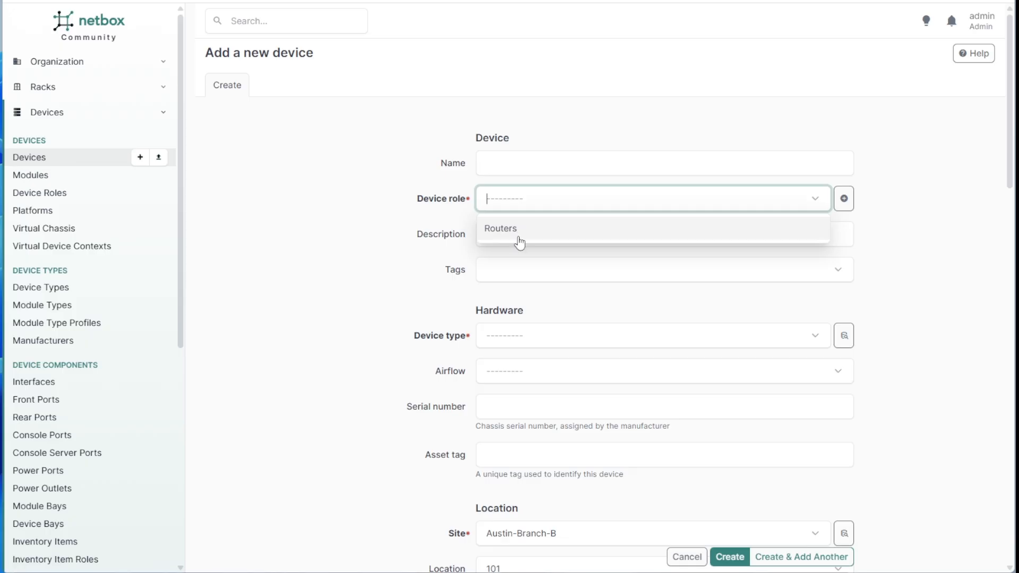
left_click(402, 231)
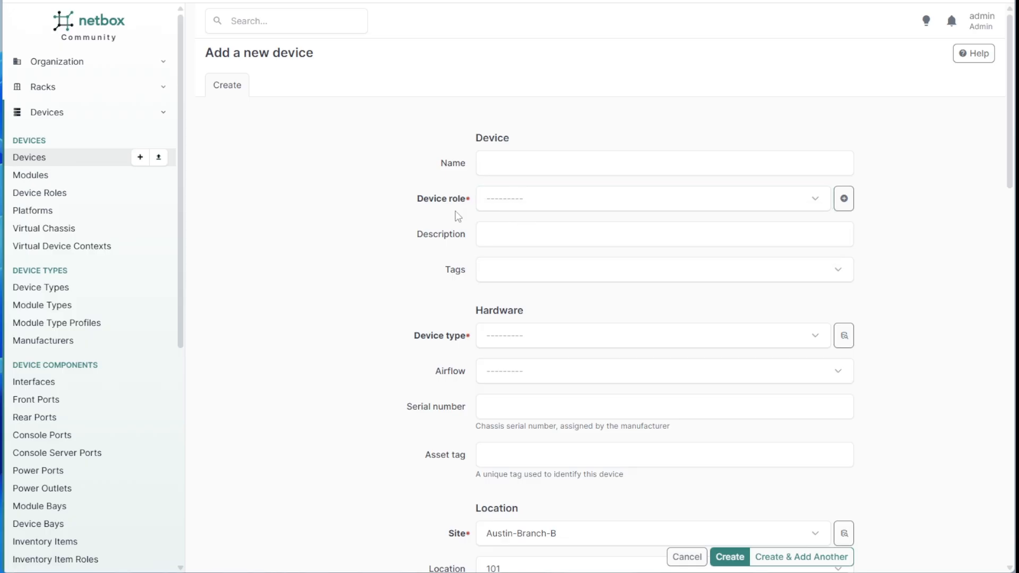
left_click(62, 343)
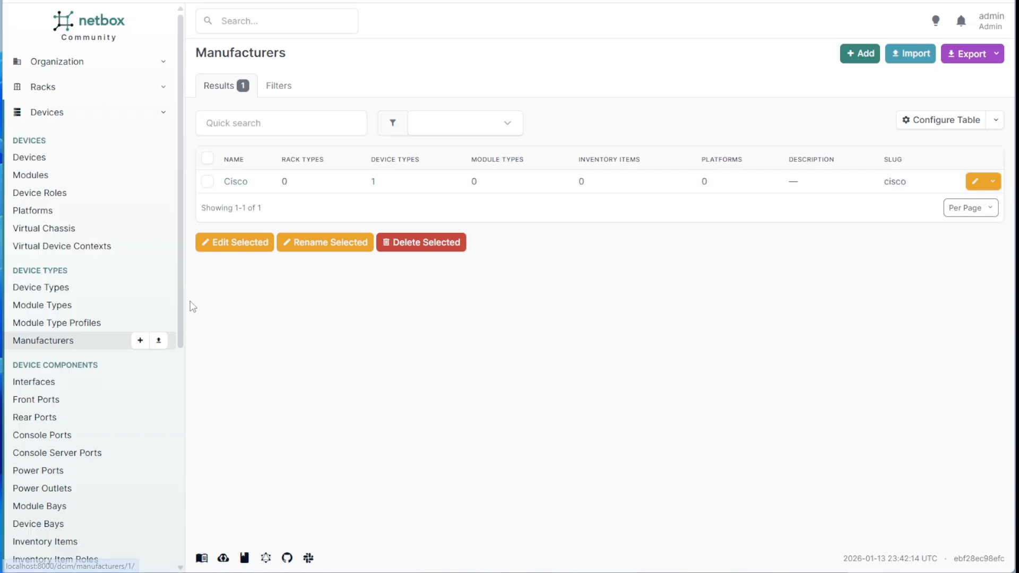
Create the manufacturer Aruba with the auto-filled slug aruba.
left_click(139, 341)
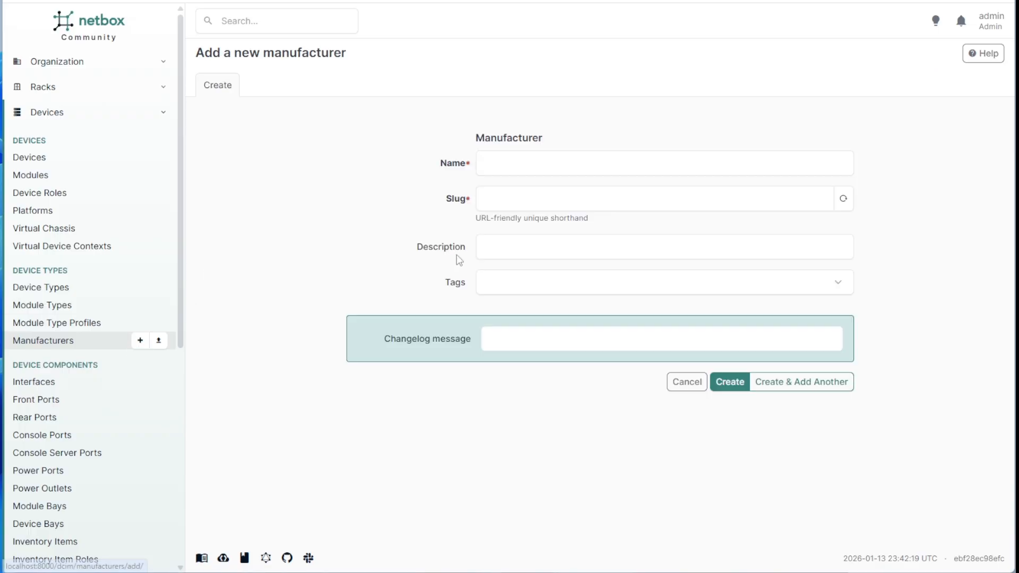
left_click(498, 164)
type("Aruba")
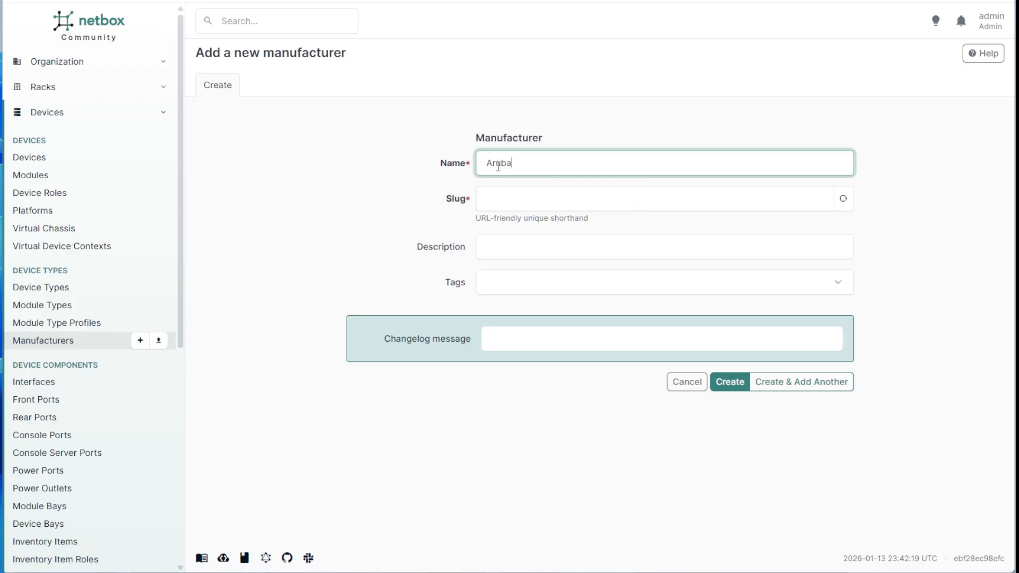
key("Tab")
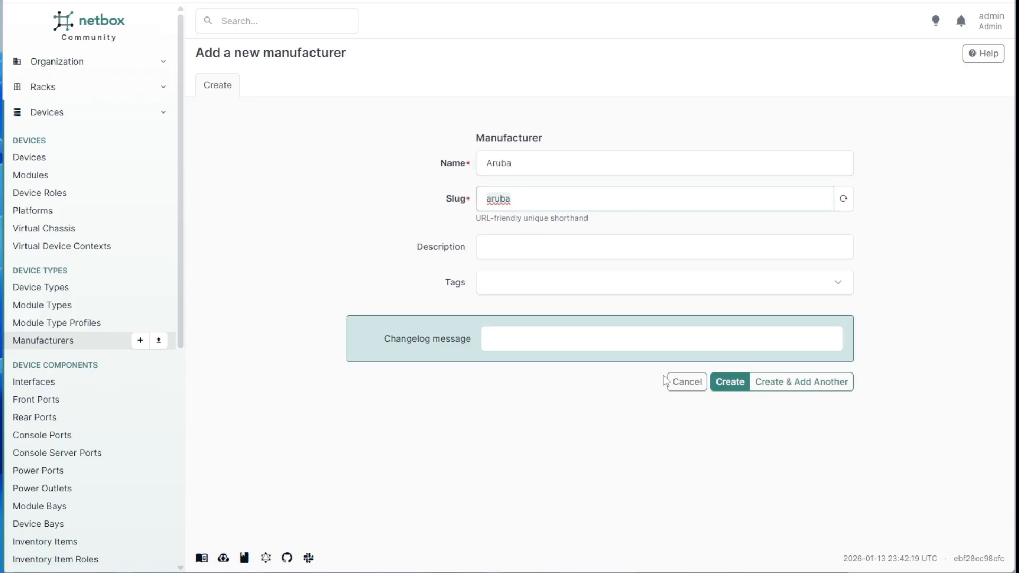
left_click(736, 383)
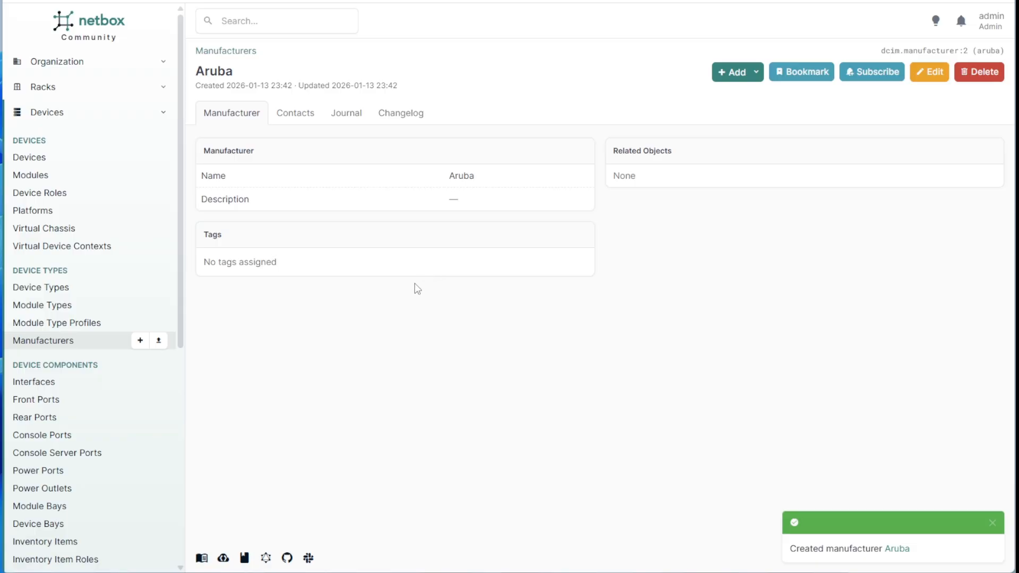
Begin an Aruba device type, check its empty default-platform choices, then cancel without saving.
left_click(59, 288)
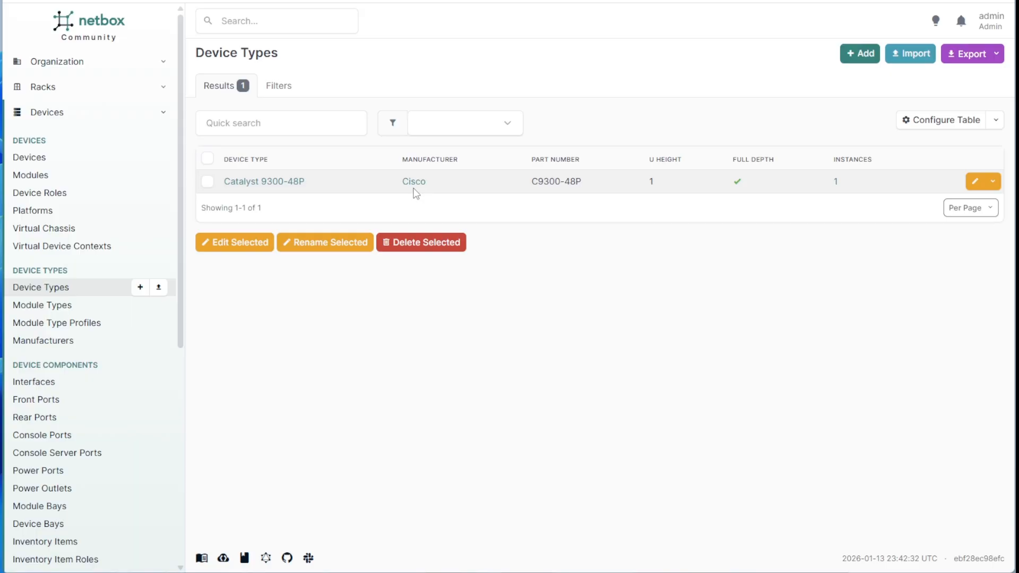
left_click(859, 55)
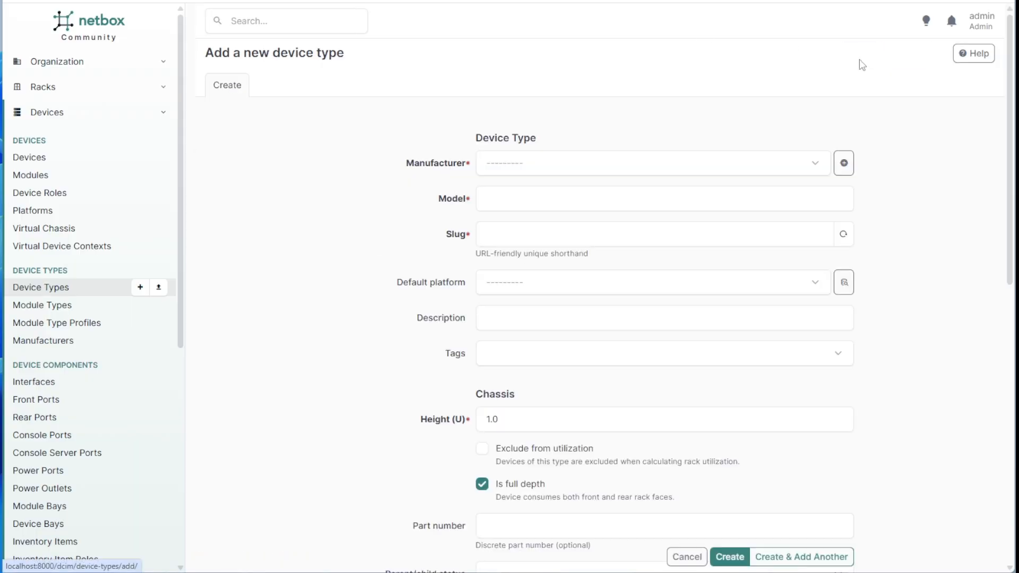
left_click(601, 166)
left_click(496, 193)
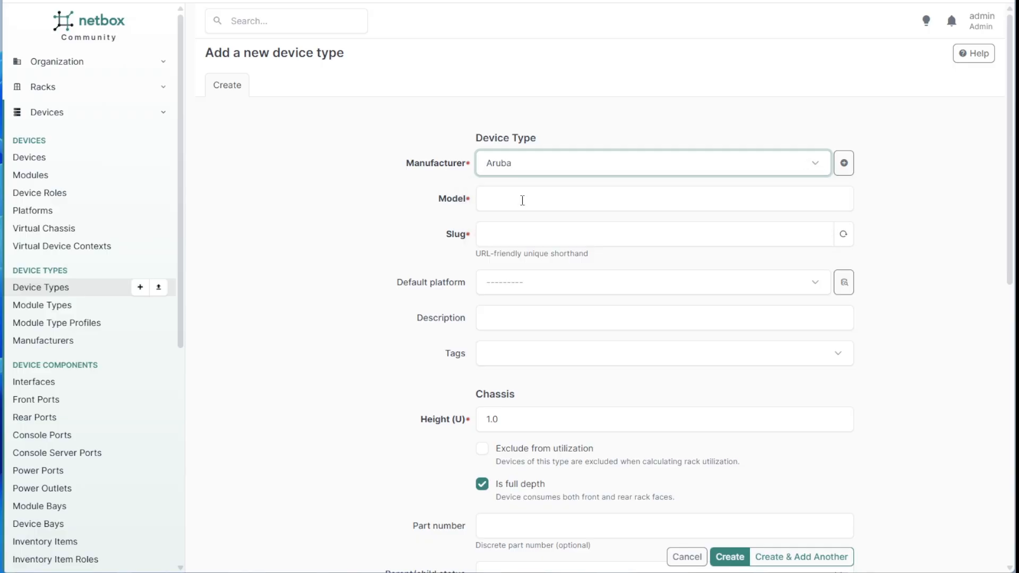
left_click(499, 284)
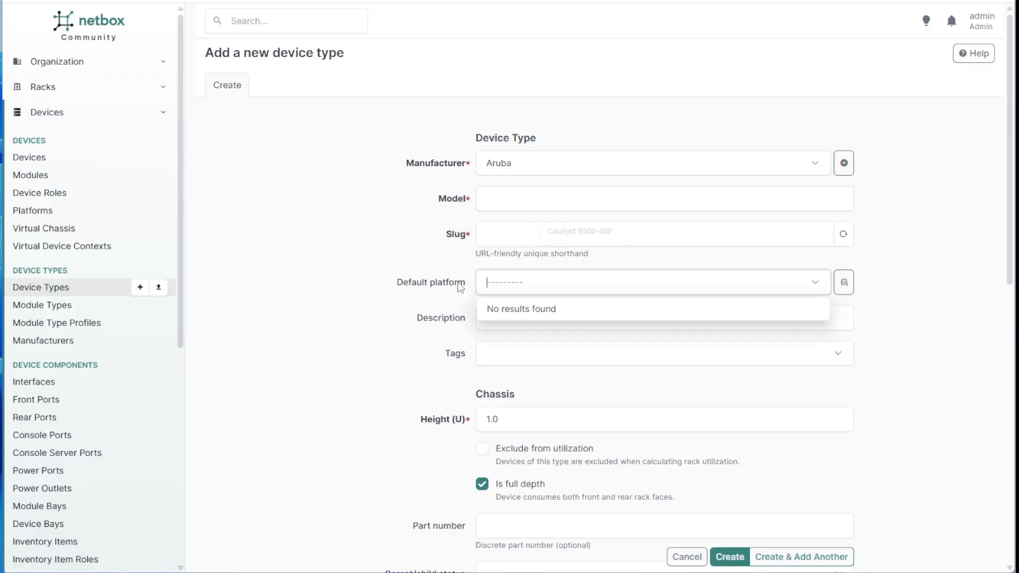
scroll(498, 231, "down", 3)
scroll(504, 186, "down", 4)
scroll(533, 319, "down", 3)
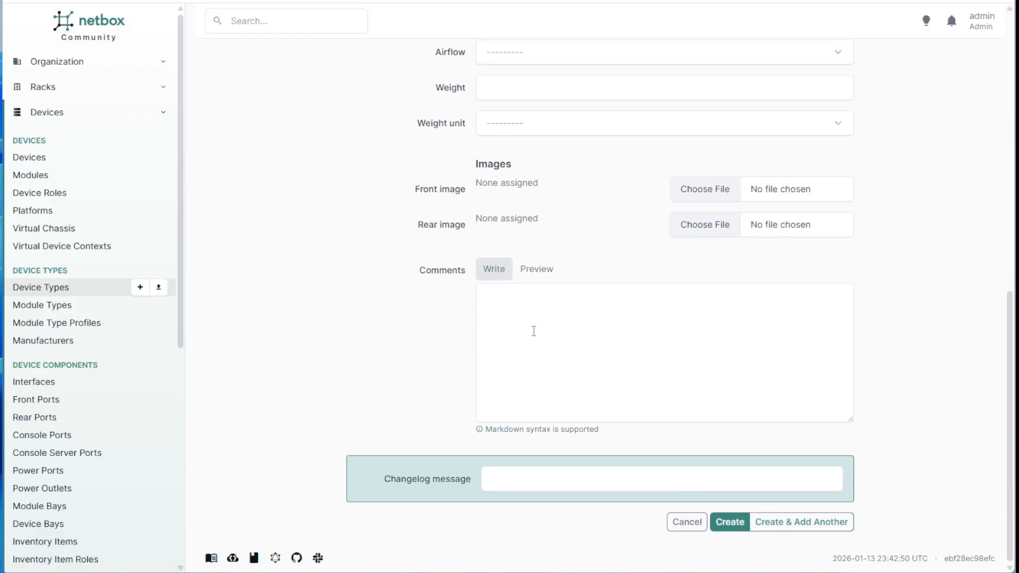
scroll(533, 332, "up", 10)
left_click(686, 557)
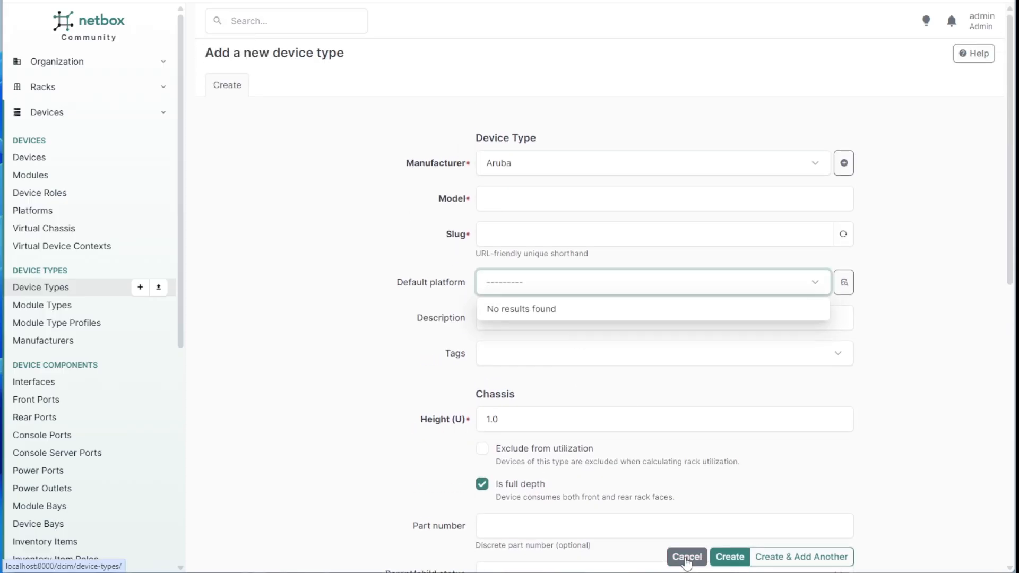
left_click(686, 558)
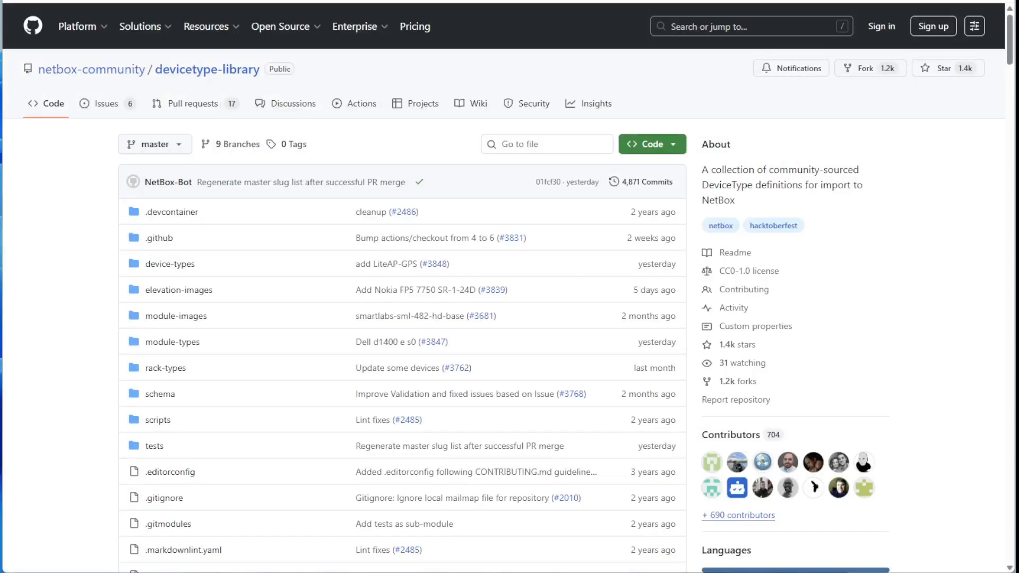
In the devicetype-library repo, open the device-types folder and search its files for 6300.
left_click_drag(239, 1, 321, 114)
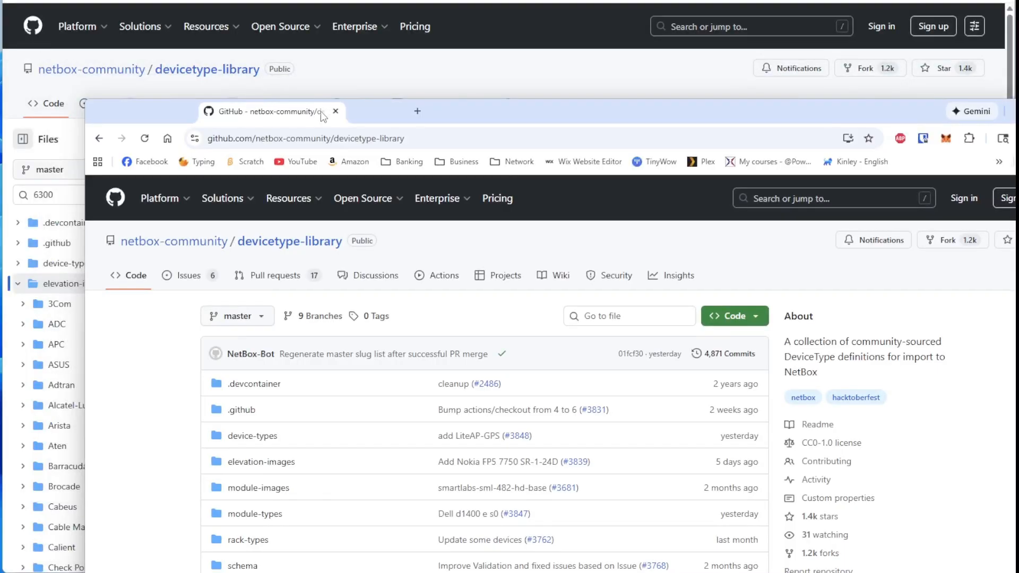
left_click_drag(397, 138, 194, 130)
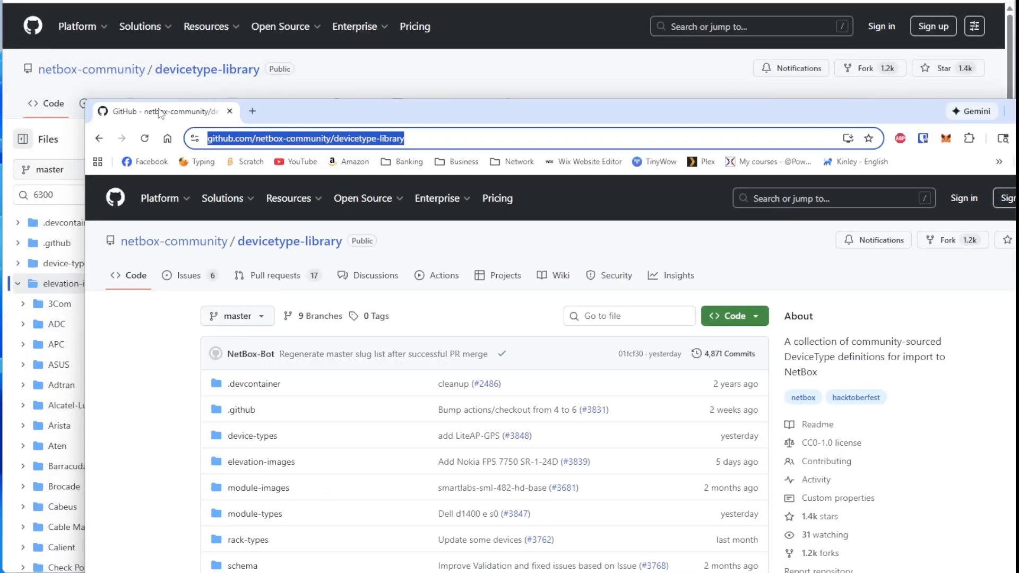
left_click_drag(162, 114, 199, 0)
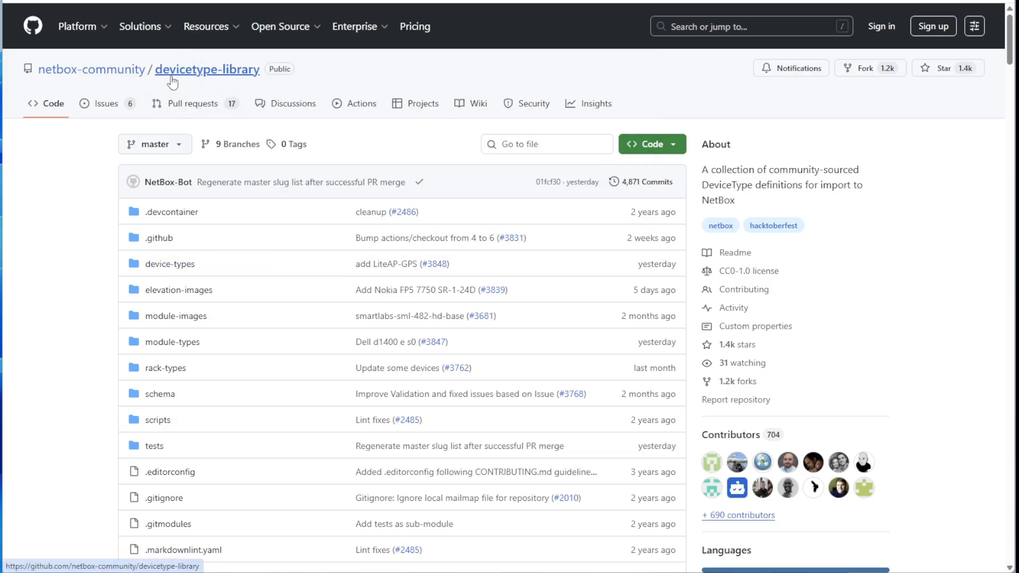
left_click(171, 266)
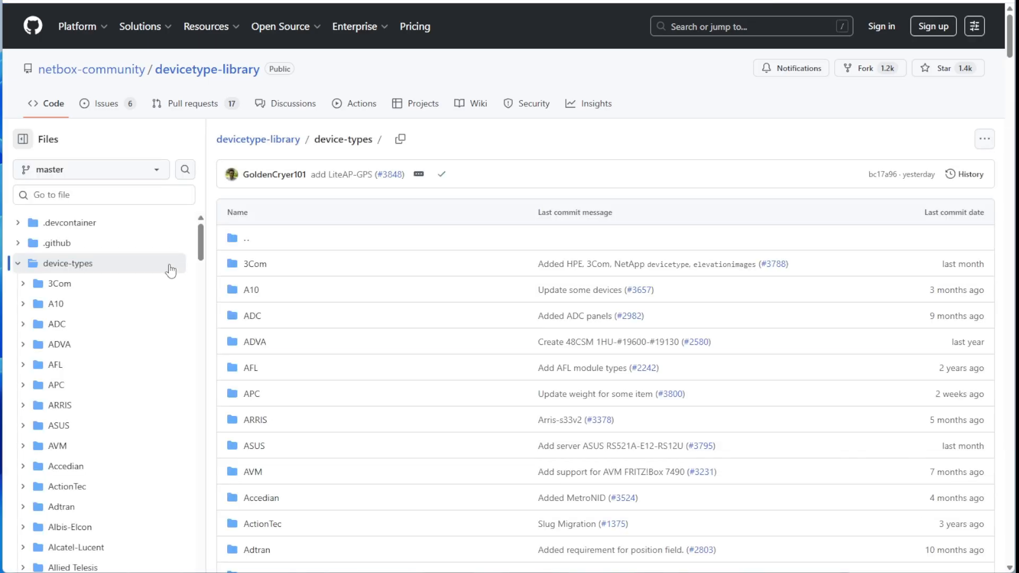
scroll(113, 319, "down", 1)
scroll(114, 319, "down", 8)
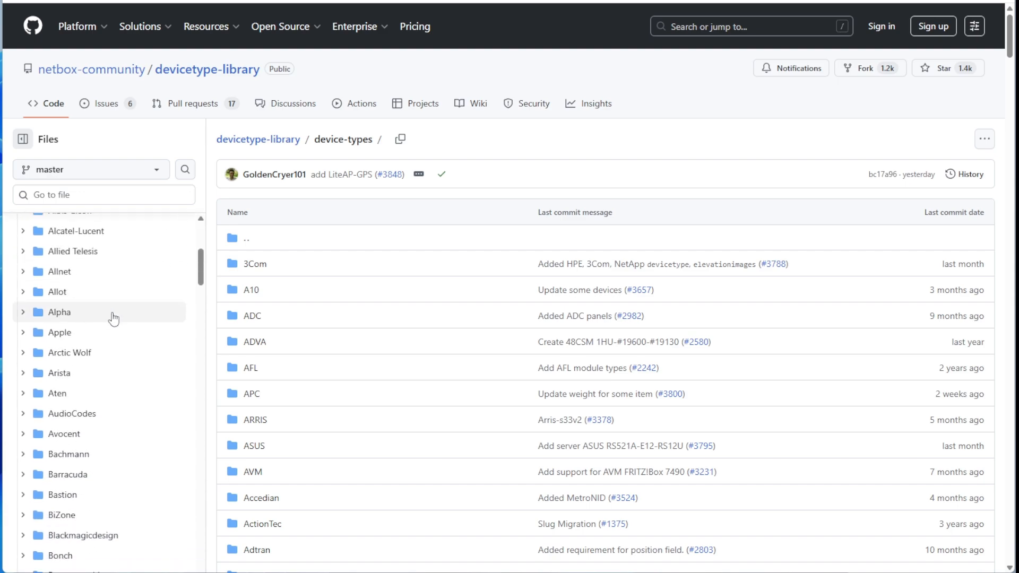
scroll(114, 319, "down", 8)
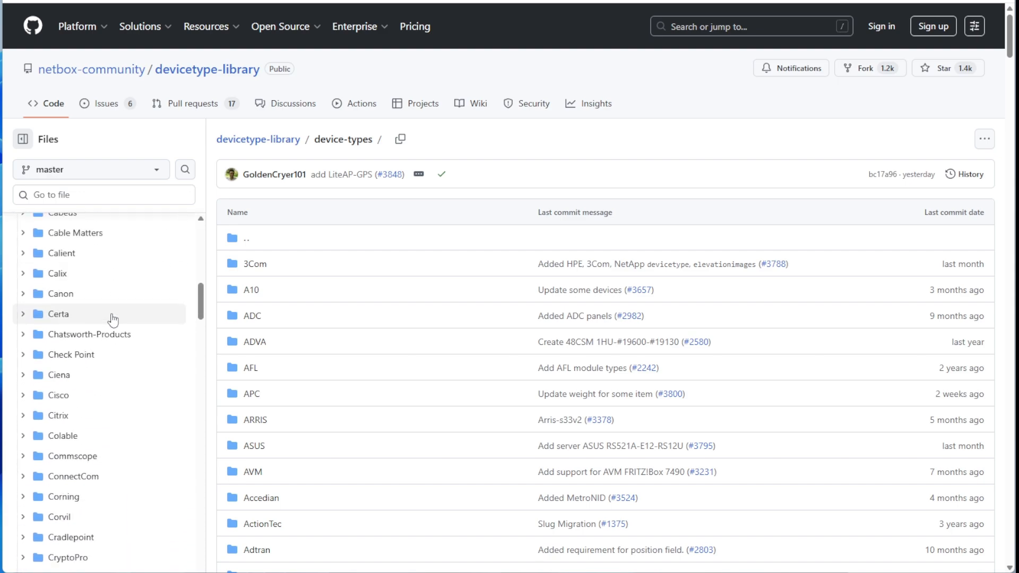
scroll(113, 319, "up", 15)
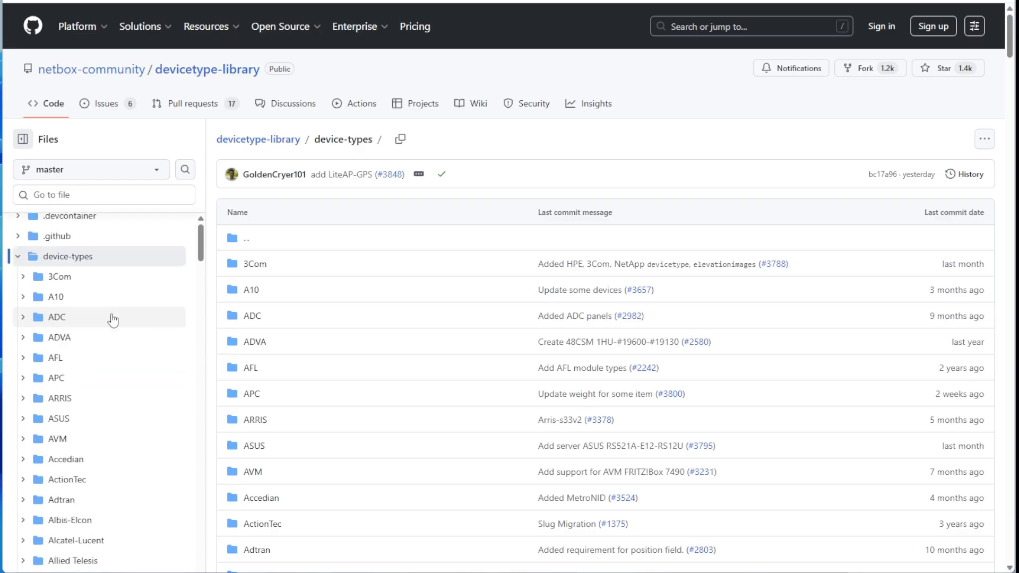
left_click(84, 196)
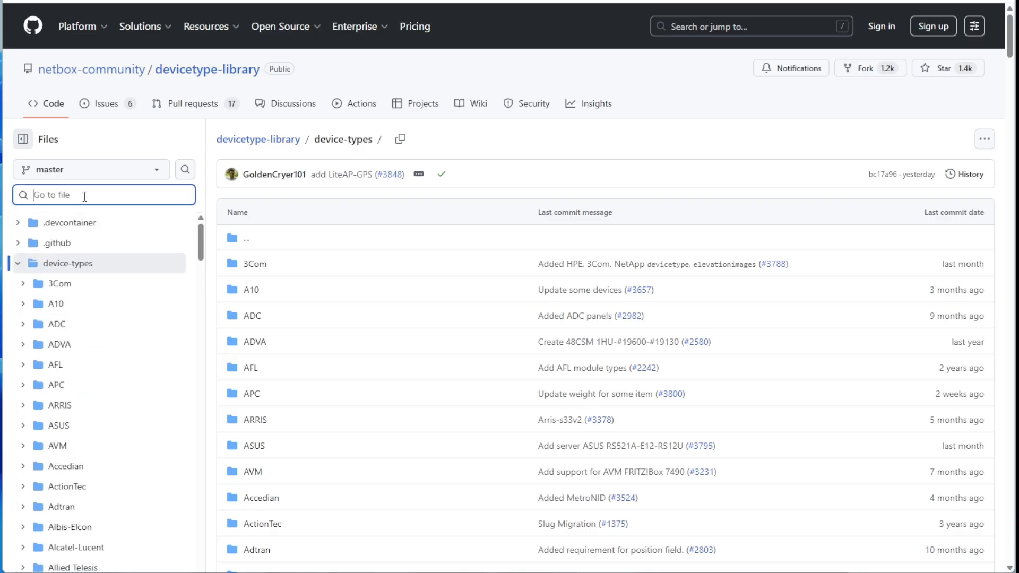
type("6300")
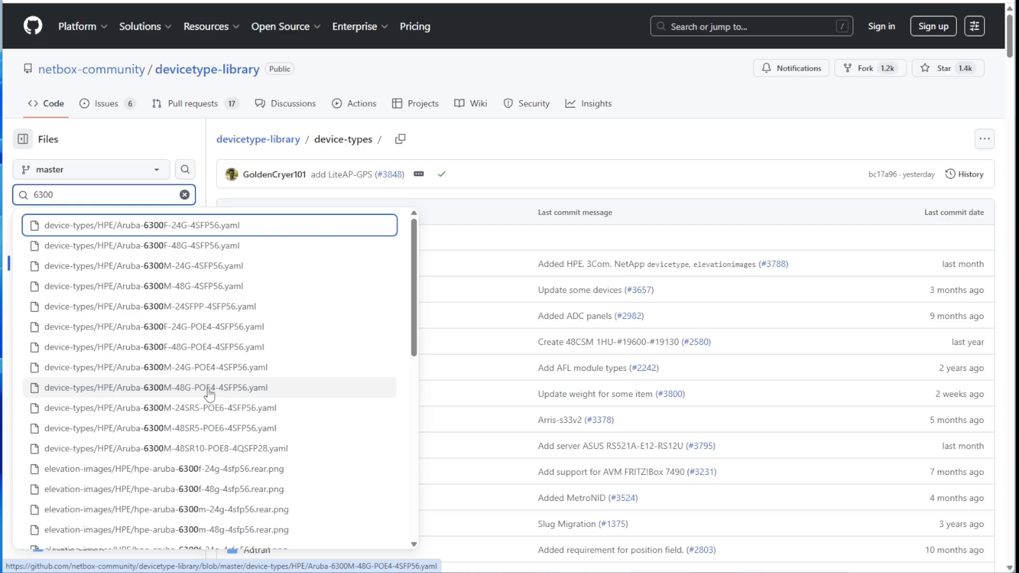
Open Aruba-6300M-48G-POE4-4SFP56.yaml, review its details and select part number JL661A.
left_click(150, 392)
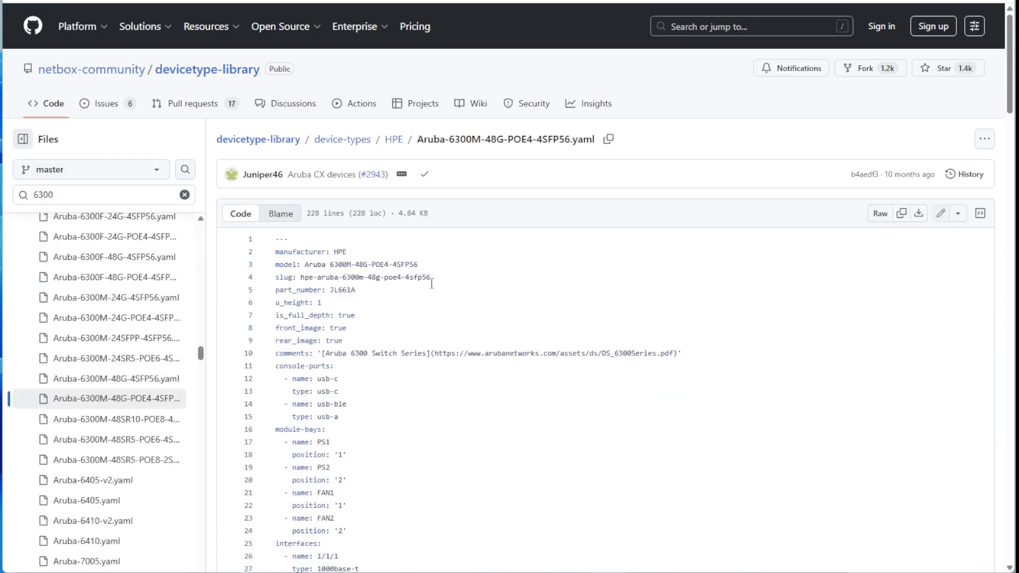
left_click_drag(278, 248, 376, 359)
left_click(441, 390)
left_click(424, 324)
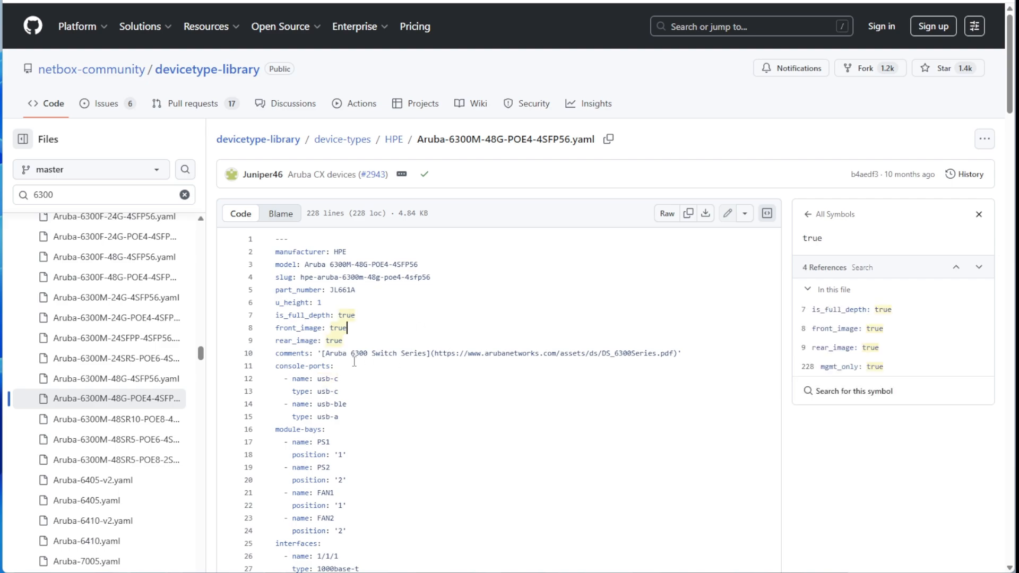
left_click_drag(326, 353, 670, 354)
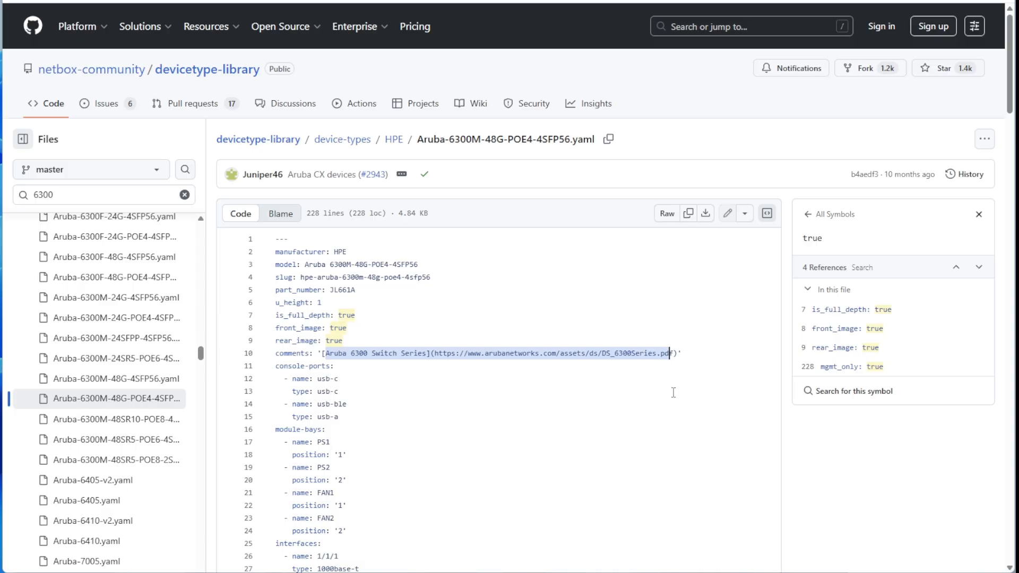
left_click_drag(674, 356, 476, 355)
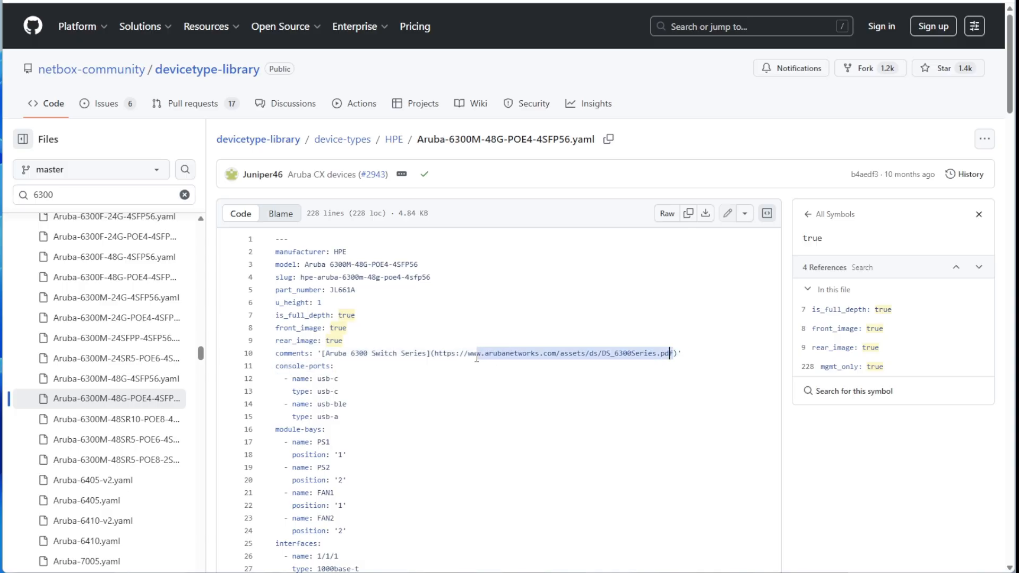
left_click(461, 316)
left_click_drag(326, 290, 355, 291)
key("ctrl+c")
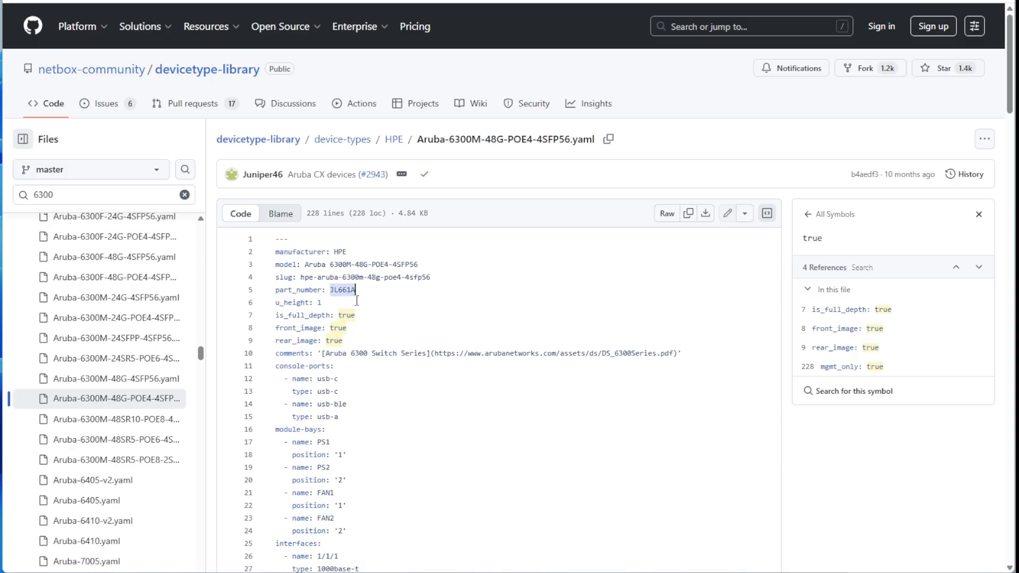
Search Google for the part number JL661A in a new tab.
key("ctrl+t")
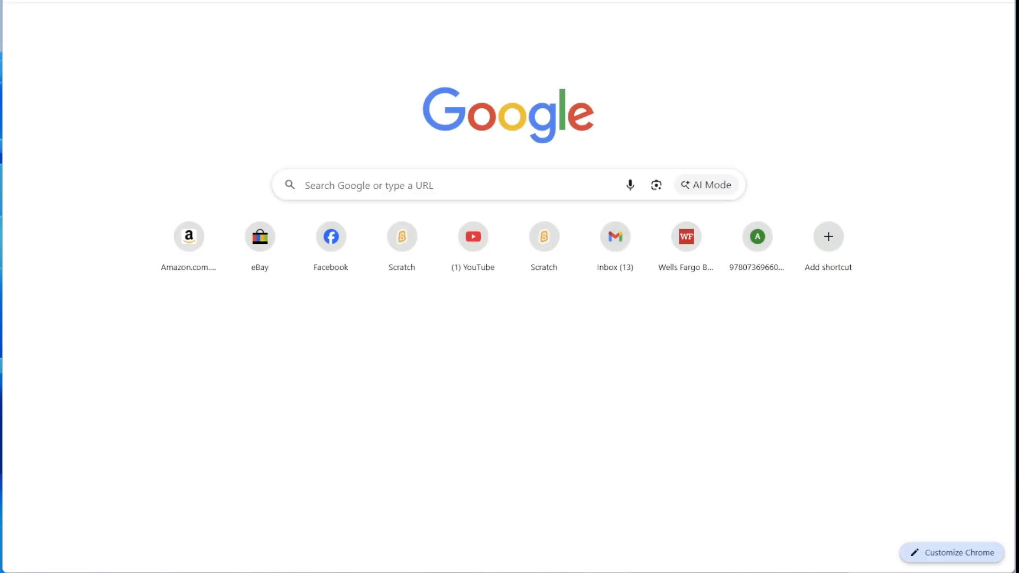
key("ctrl+v")
key("Return")
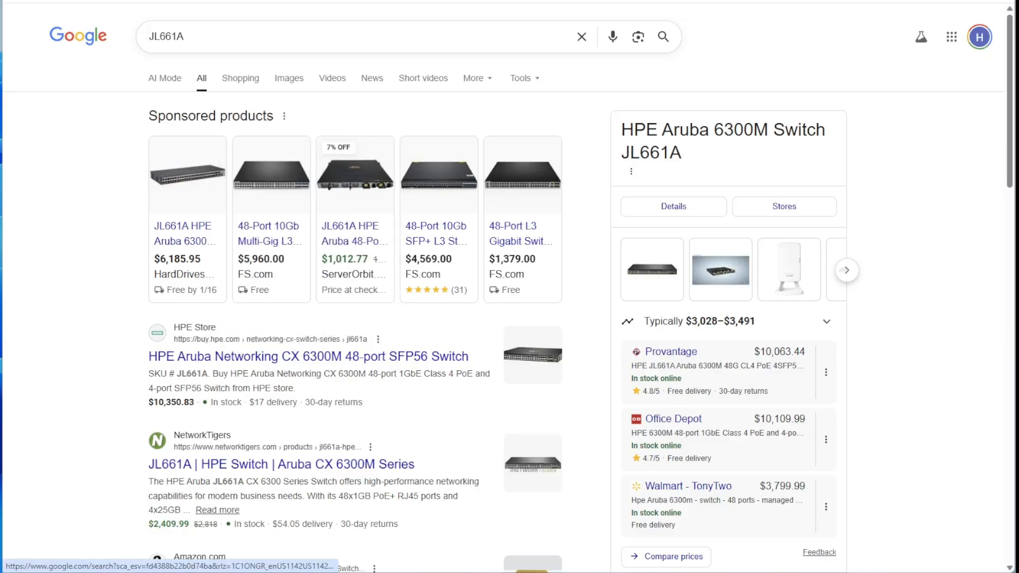
Check the Aruba 6300M file's slug, then open NetBox's Device Type bulk import form.
left_click(251, 2)
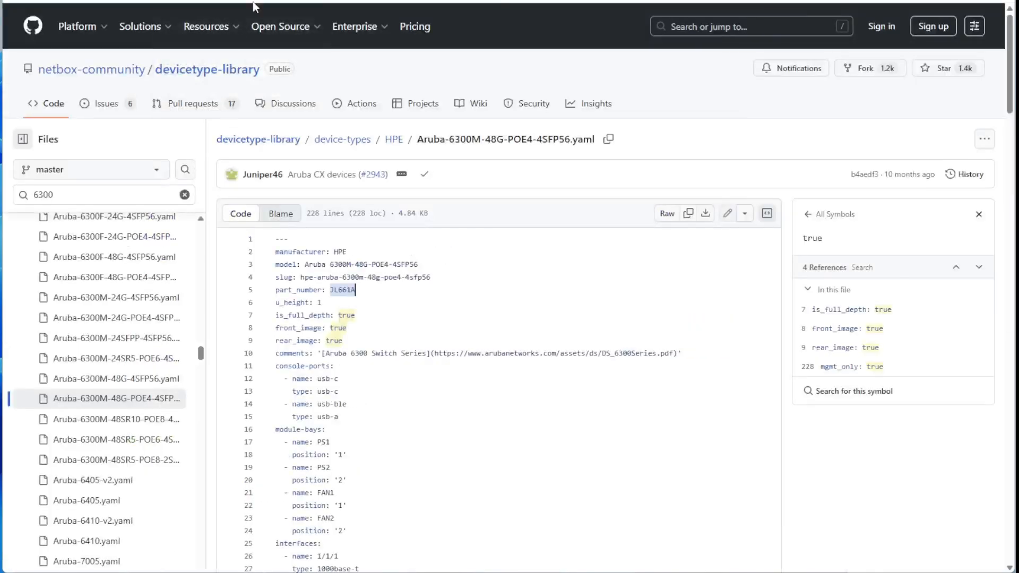
left_click(432, 281)
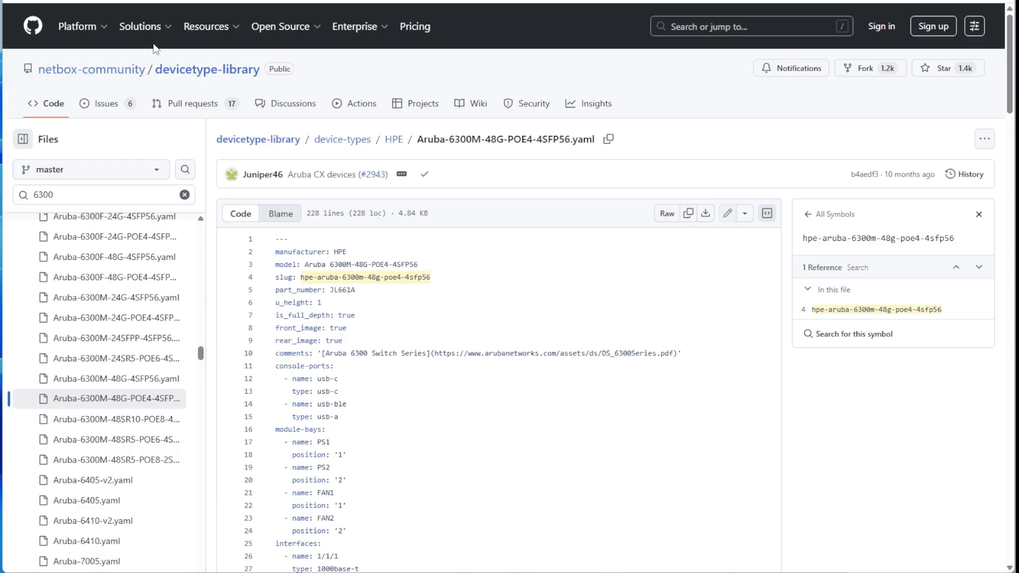
left_click(117, 2)
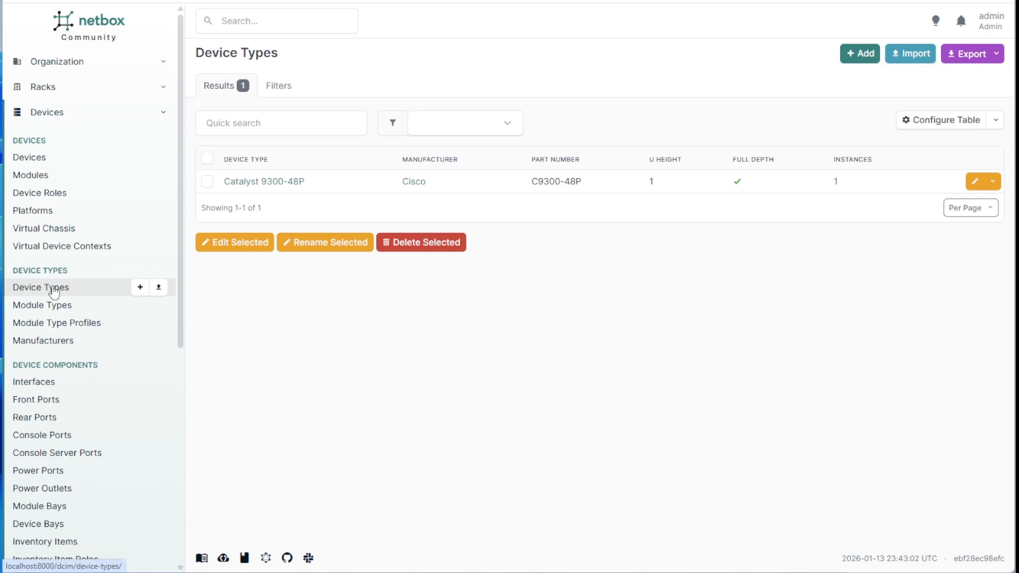
left_click(159, 290)
Paste part number JL661A into the Device Type bulk import Data box, then return to the GitHub YAML file.
left_click(547, 180)
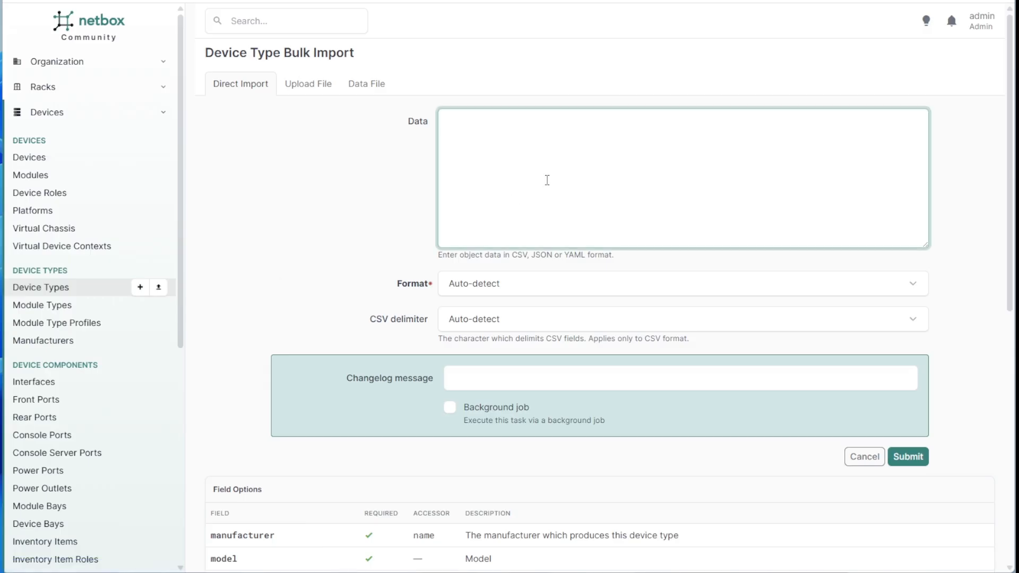
key("ctrl+v")
key("super+Up")
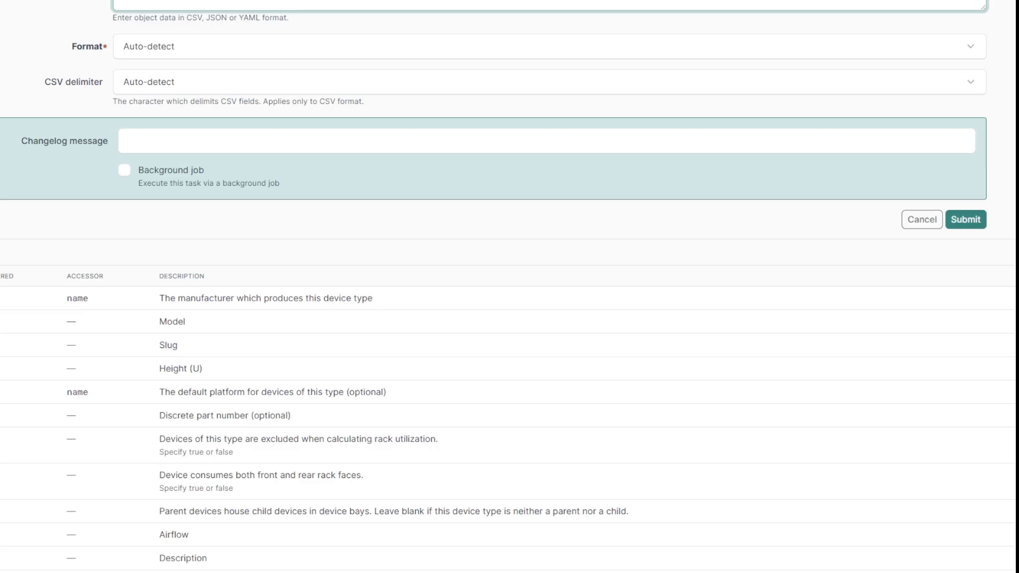
key("super+Down")
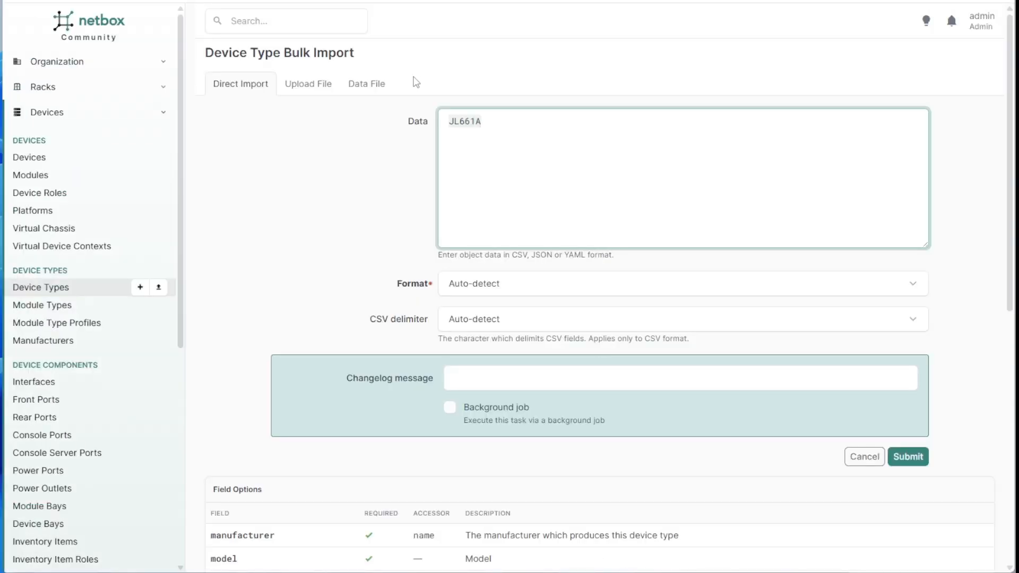
left_click(343, 111)
left_click(286, 1)
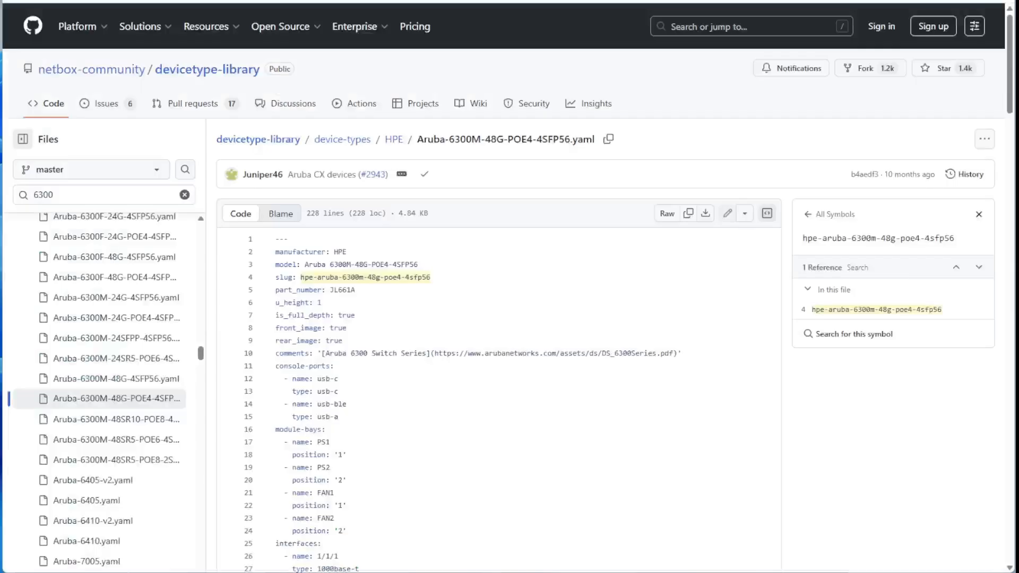
Clear the JL661A part number out of NetBox's bulk import Data box.
left_click(684, 284)
left_click(691, 213)
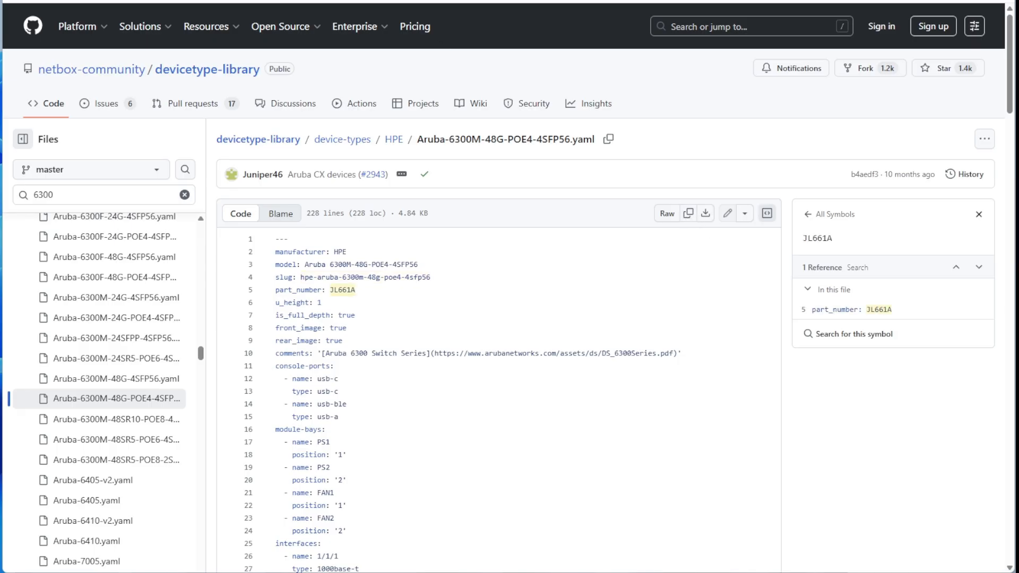
left_click(181, 1)
left_click_drag(496, 123, 363, 108)
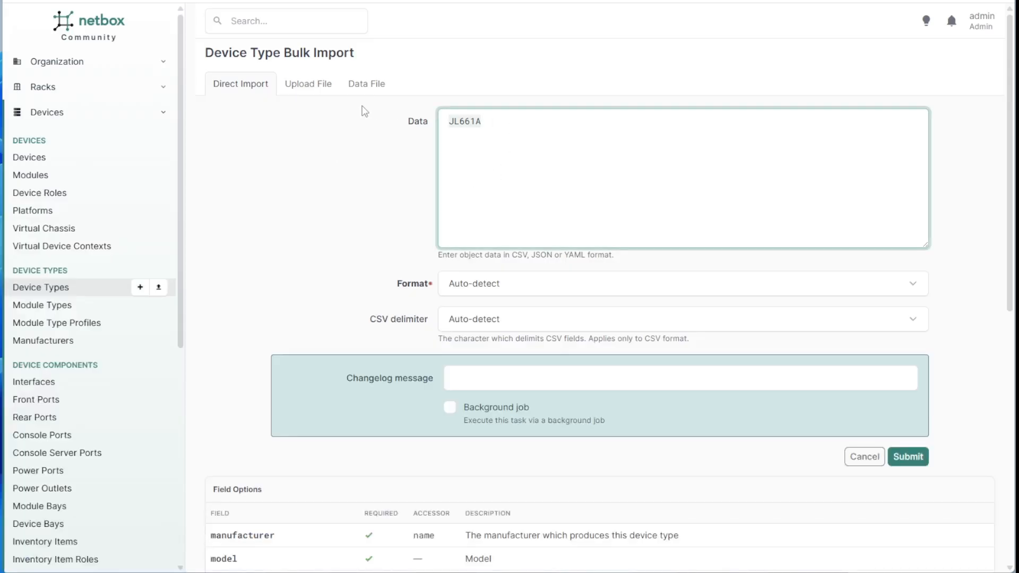
key("ctrl+v")
left_click_drag(502, 121, 363, 114)
key("super+c")
key("BackSpace")
right_click(496, 143)
left_click(537, 288)
key("BackSpace")
Select all 228 lines of Aruba-6300M-48G-POE4-4SFP56.yaml in GitHub and bring NetBox's import page back.
left_click(273, 1)
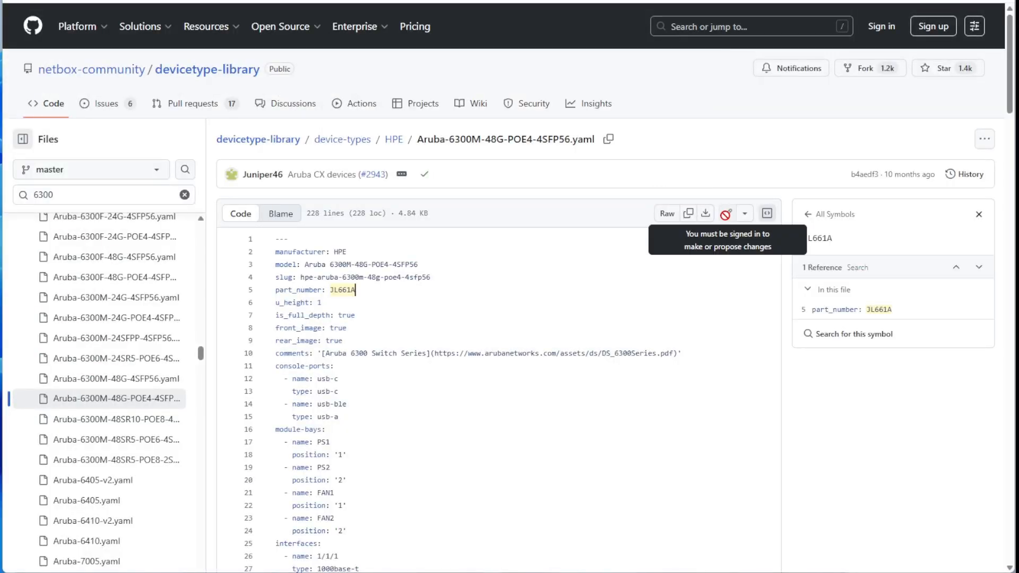
left_click_drag(273, 238, 425, 540)
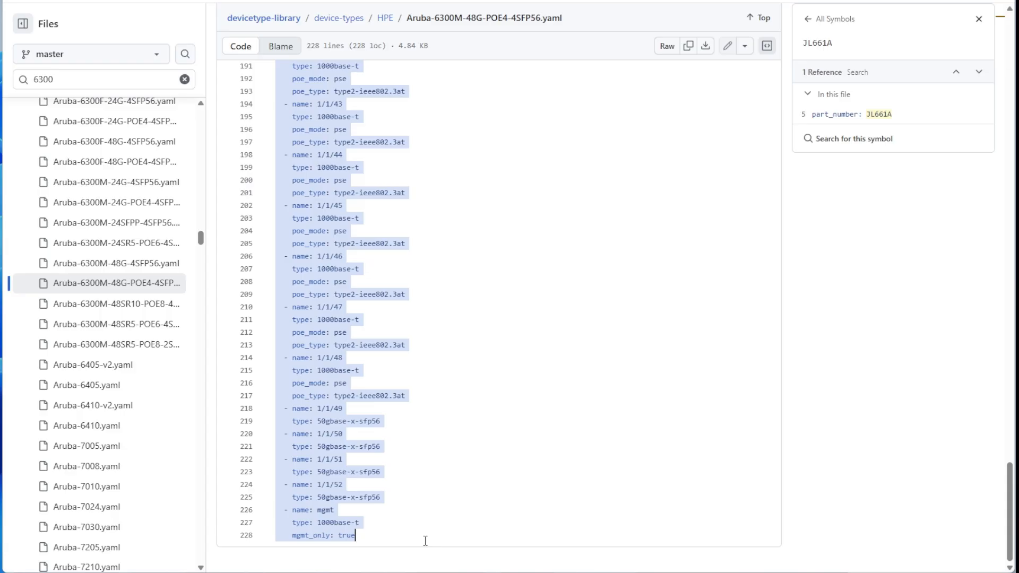
left_click(148, 1)
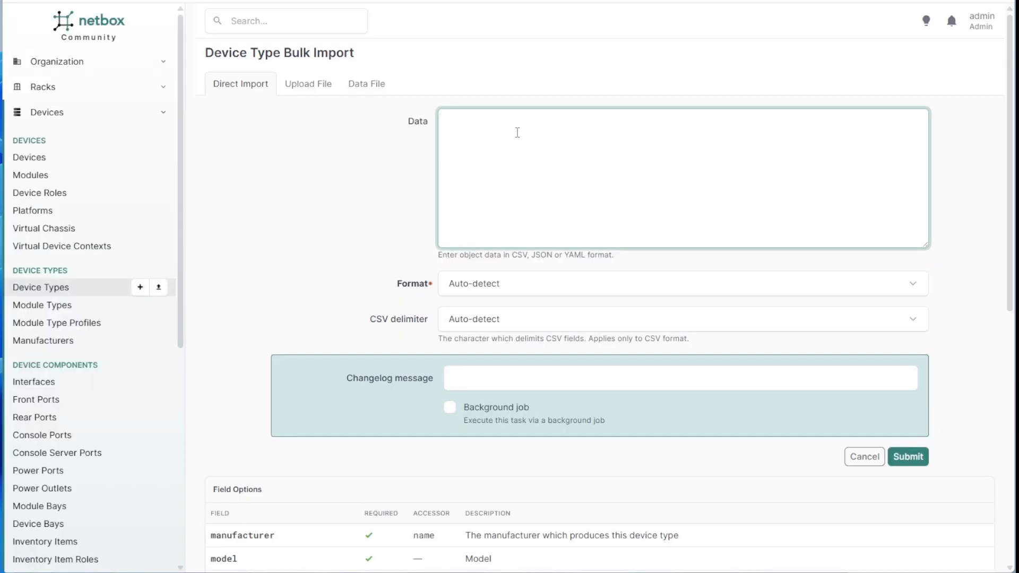
Paste and submit the Aruba 6300M YAML, which fails on missing manufacturer HPE; then view the Manufacturers list.
key("ctrl+v")
scroll(570, 190, "up", 20)
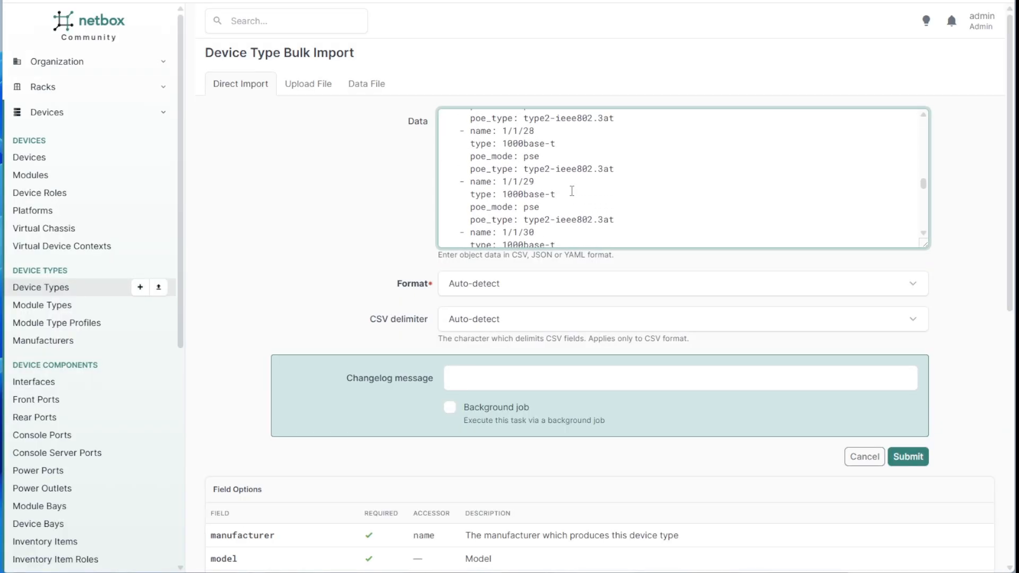
left_click(905, 458)
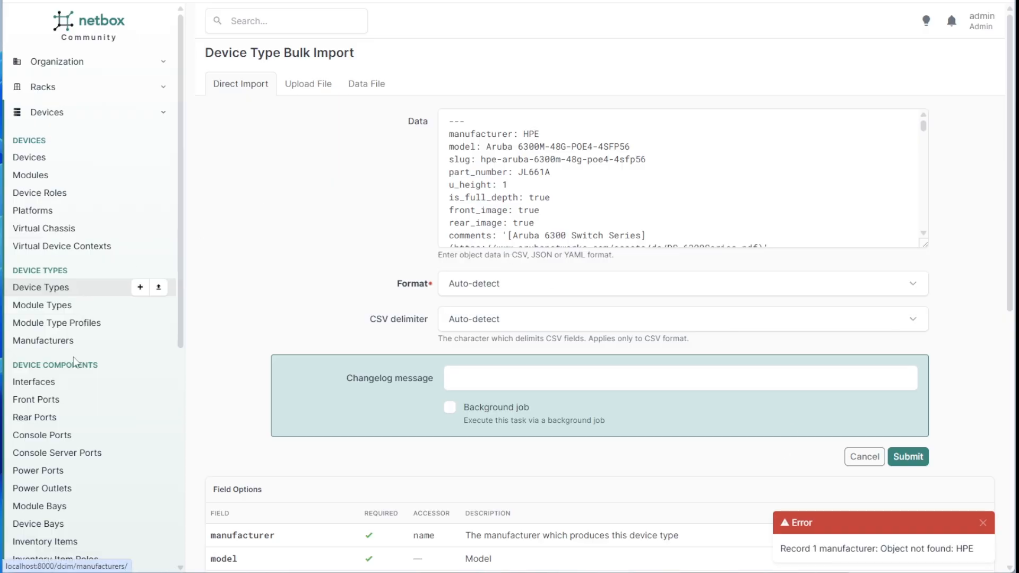
left_click(66, 344)
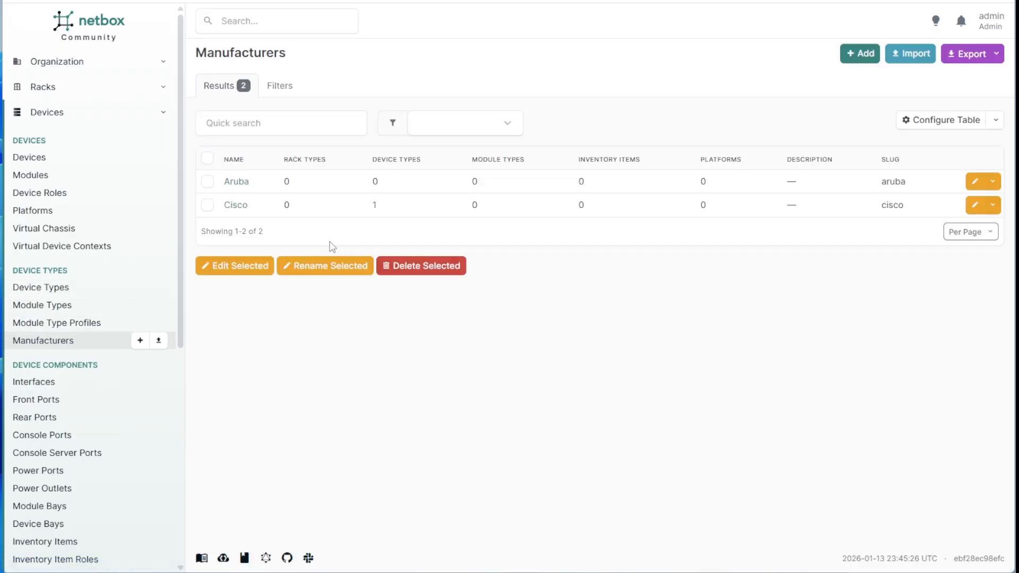
Rename manufacturer Aruba to HPE with slug hpe and save.
left_click(972, 182)
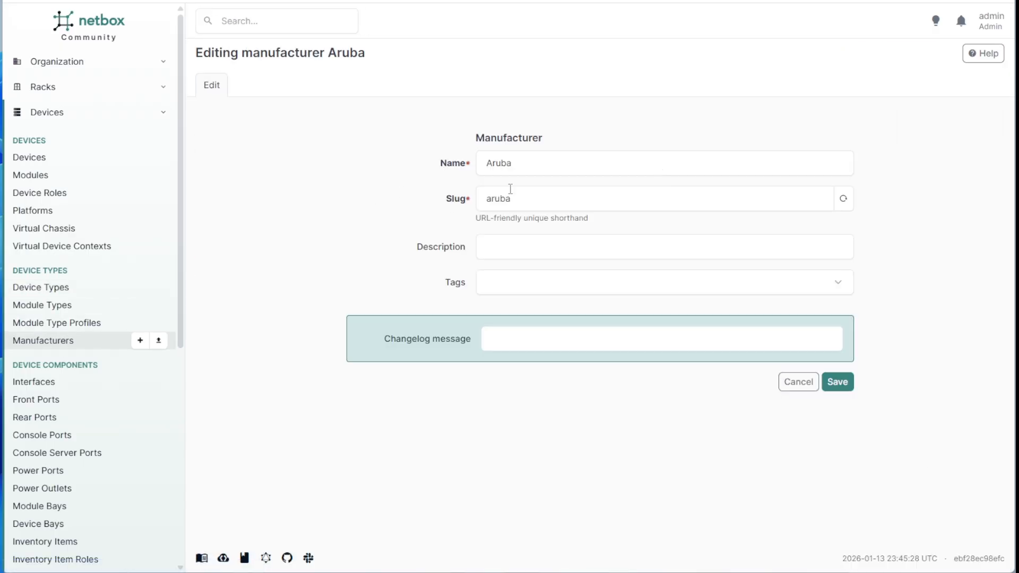
type("HPE")
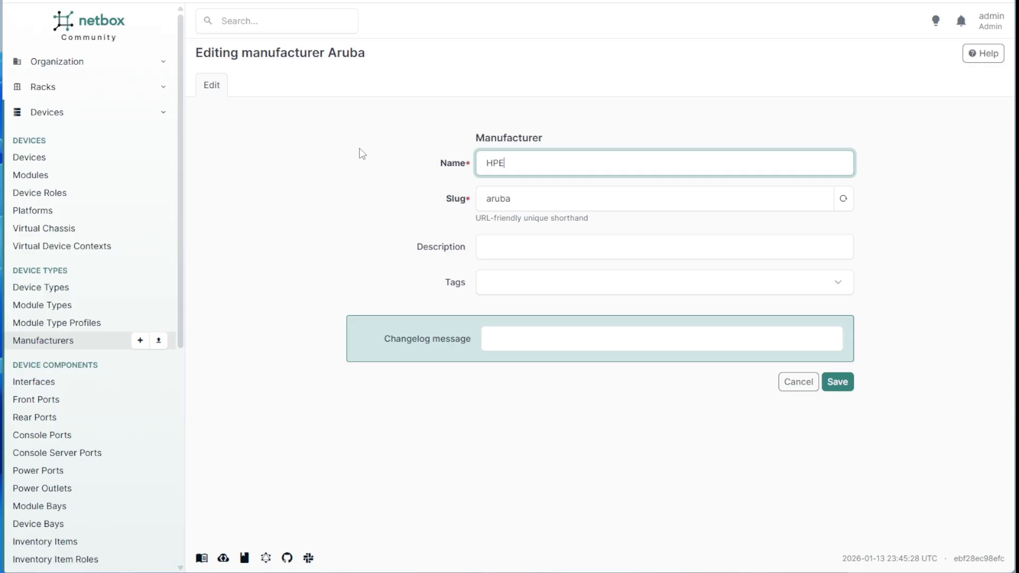
key("Tab")
left_click(844, 198)
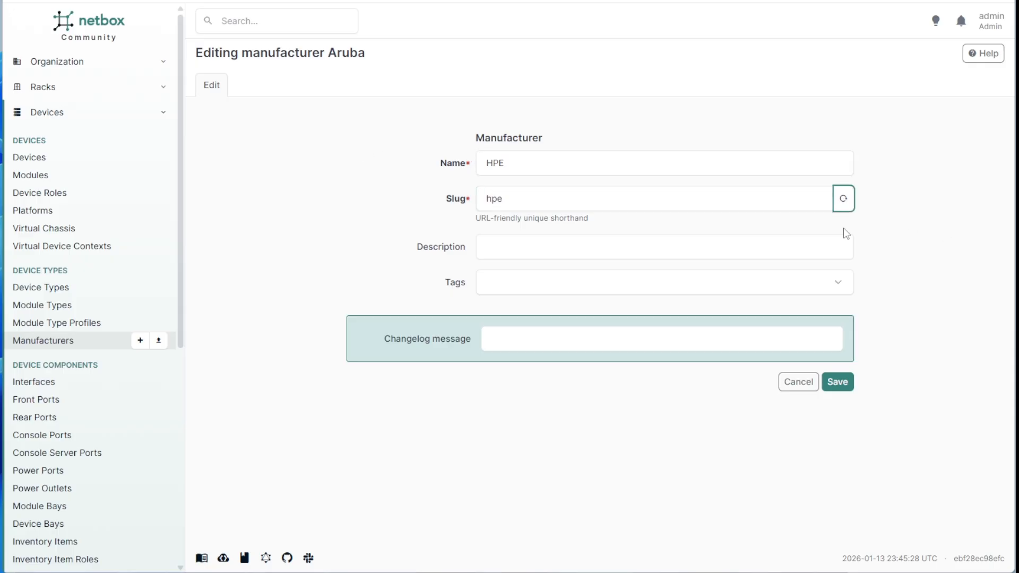
left_click(838, 382)
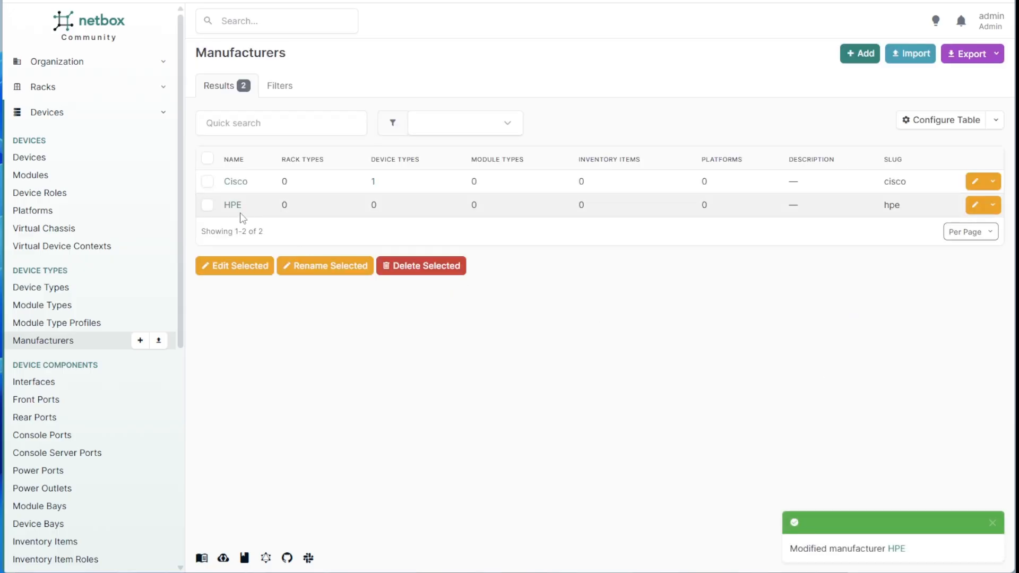
Re-import the Aruba 6300M-48G-POE4-4SFP56 YAML through Device Types bulk import.
left_click(158, 287)
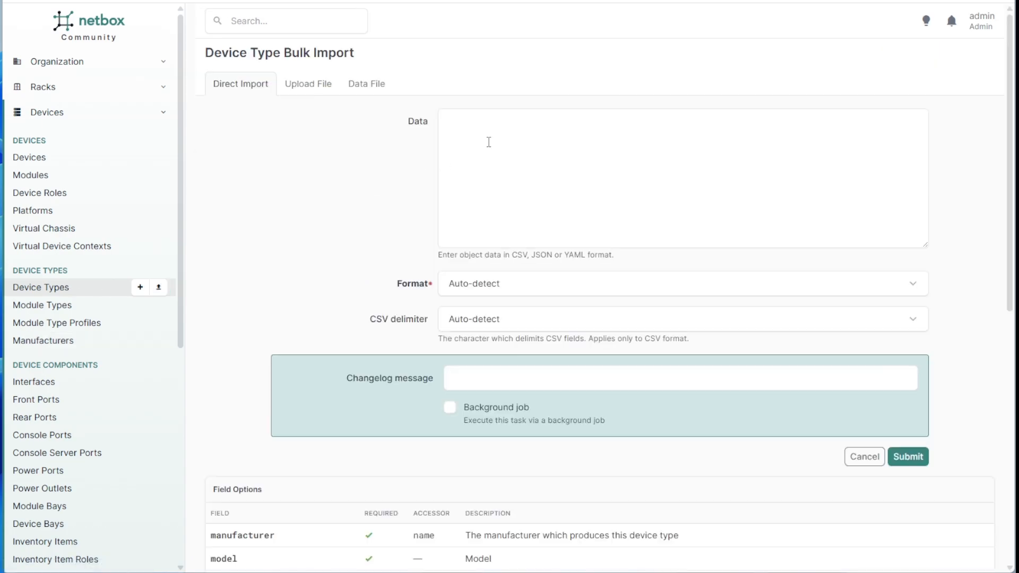
left_click(489, 142)
key("ctrl+v")
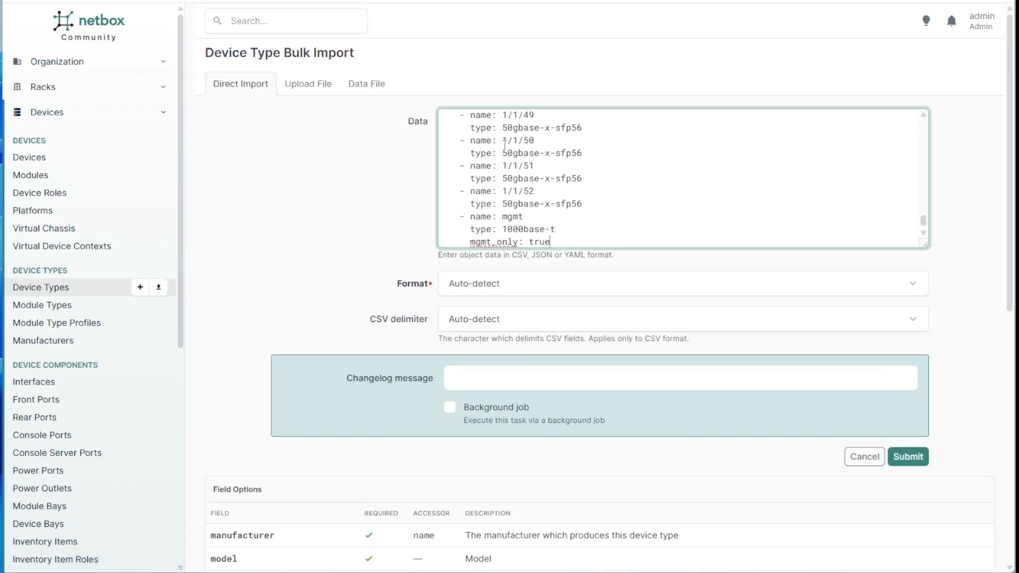
left_click(906, 458)
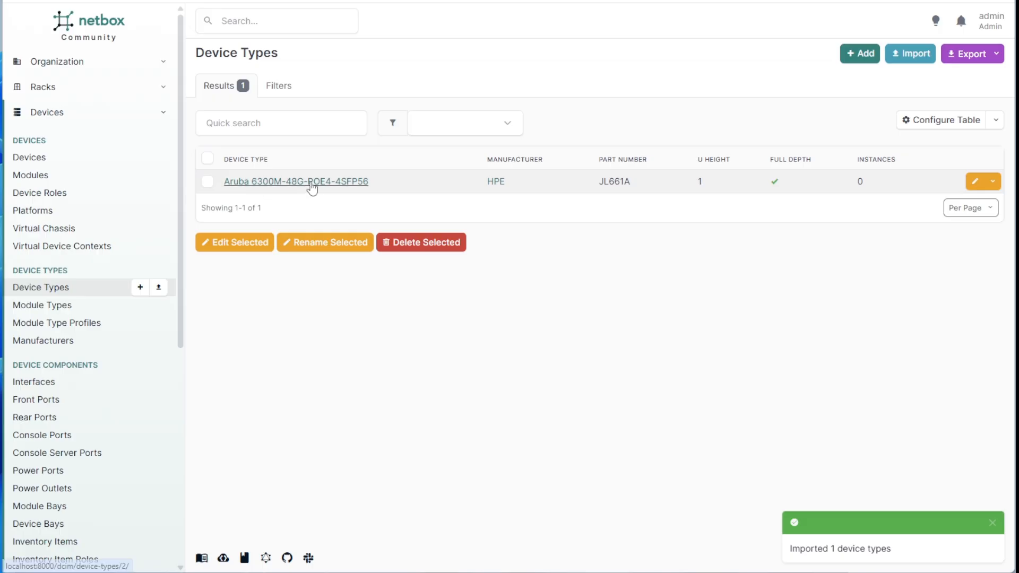
Review the Aruba 6300M device type's four module bays and 53 interfaces, then return to its details.
left_click(353, 182)
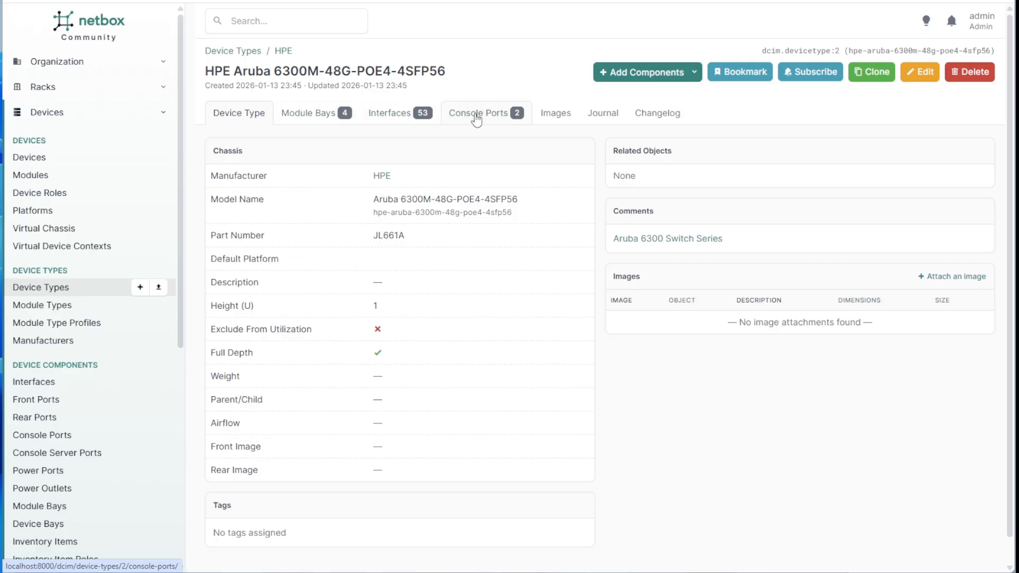
left_click(287, 114)
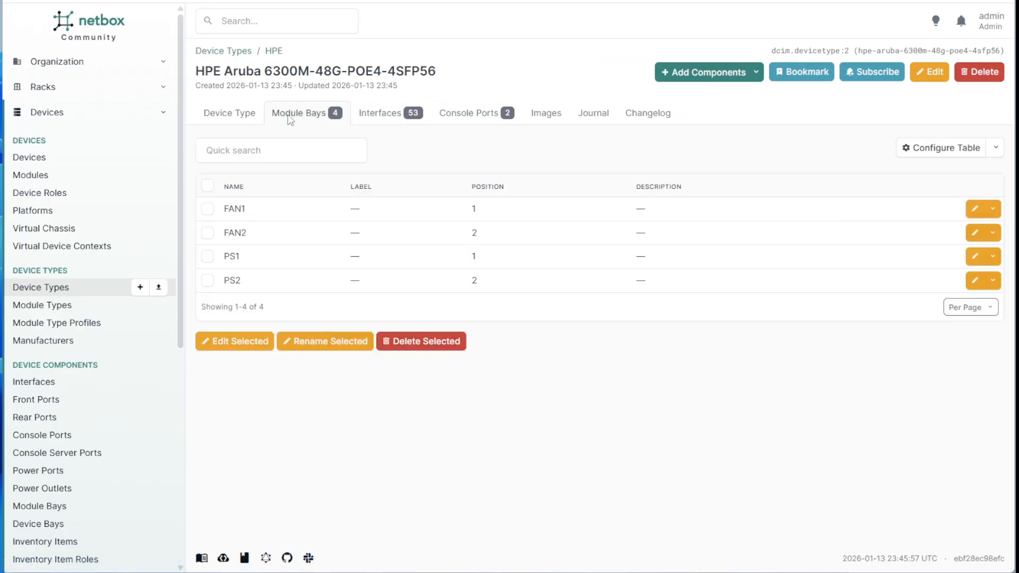
left_click(380, 120)
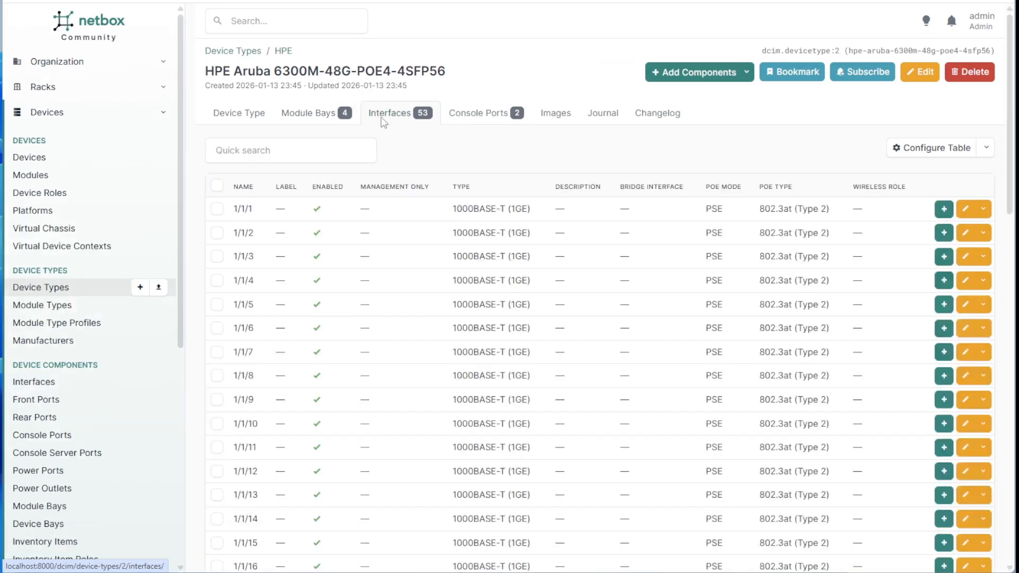
left_click(308, 118)
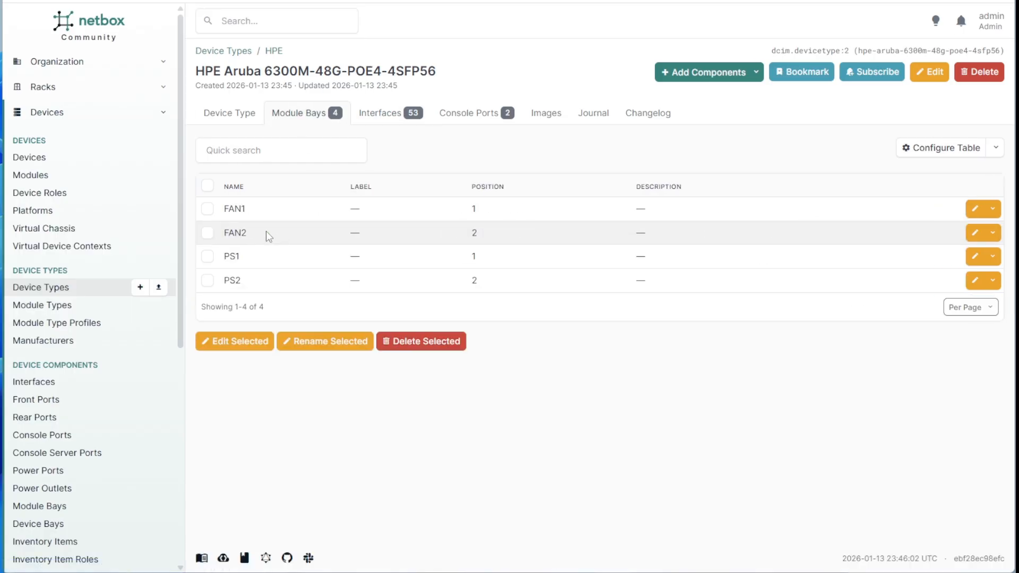
double_click(247, 211)
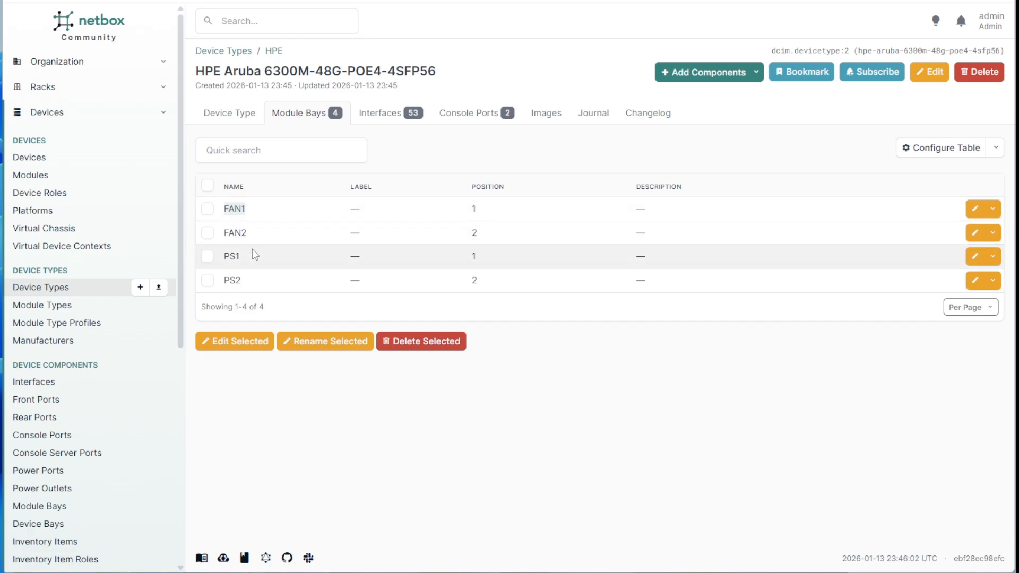
left_click(226, 232)
left_click(389, 117)
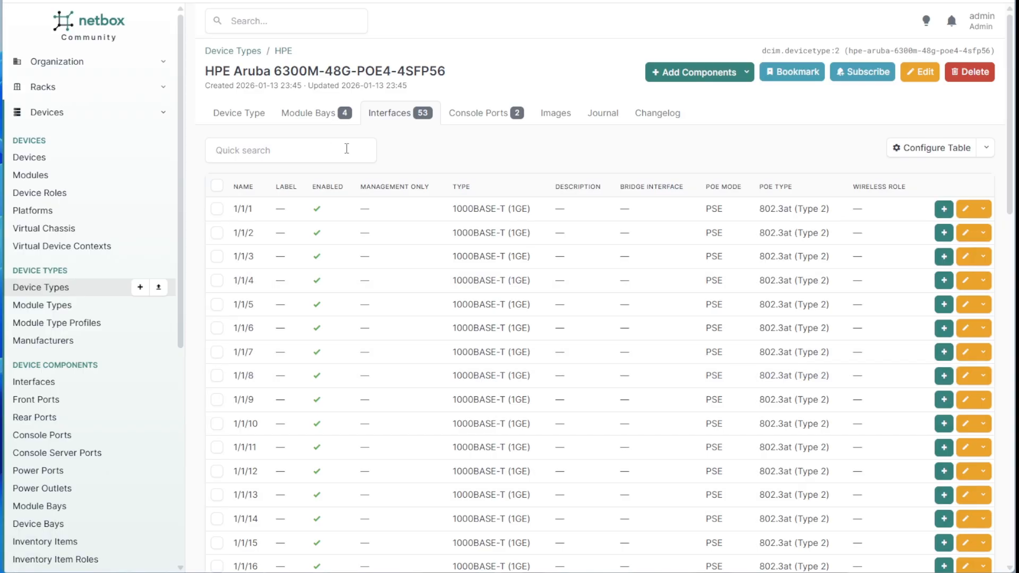
left_click(240, 110)
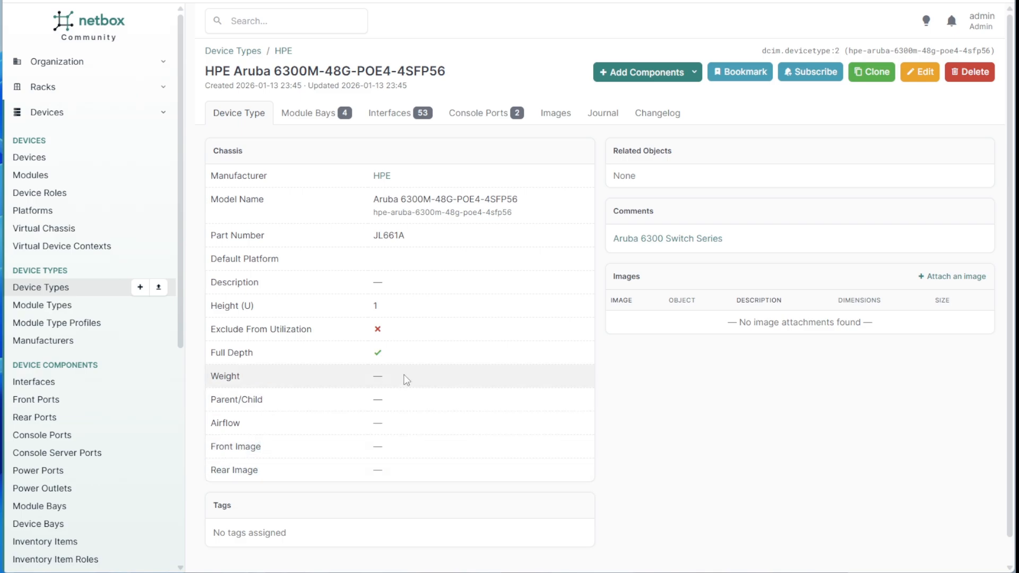
Open the device type edit form and check its Images section, which has no front or rear image.
left_click(924, 78)
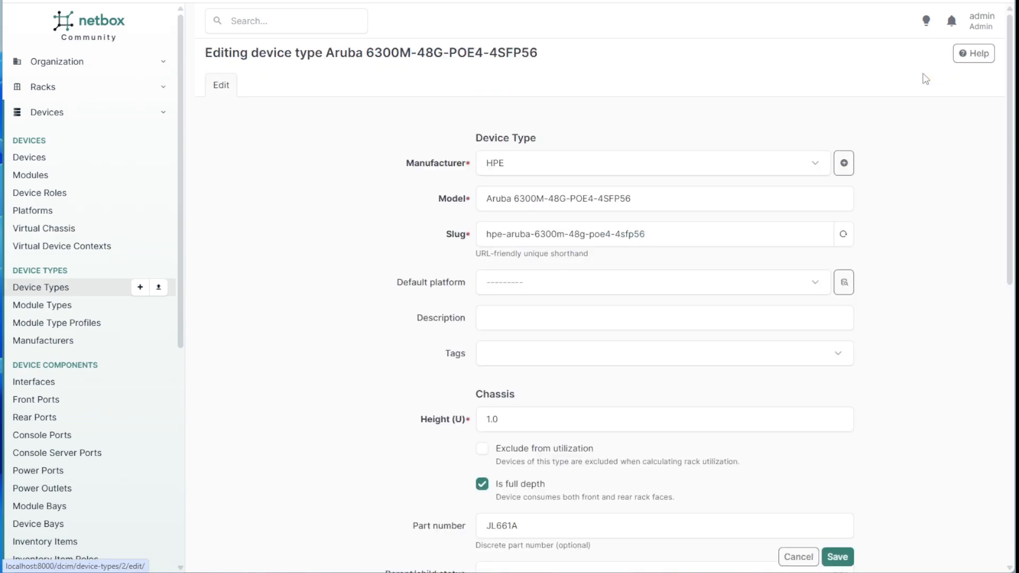
scroll(694, 268, "down", 5)
scroll(694, 267, "down", 2)
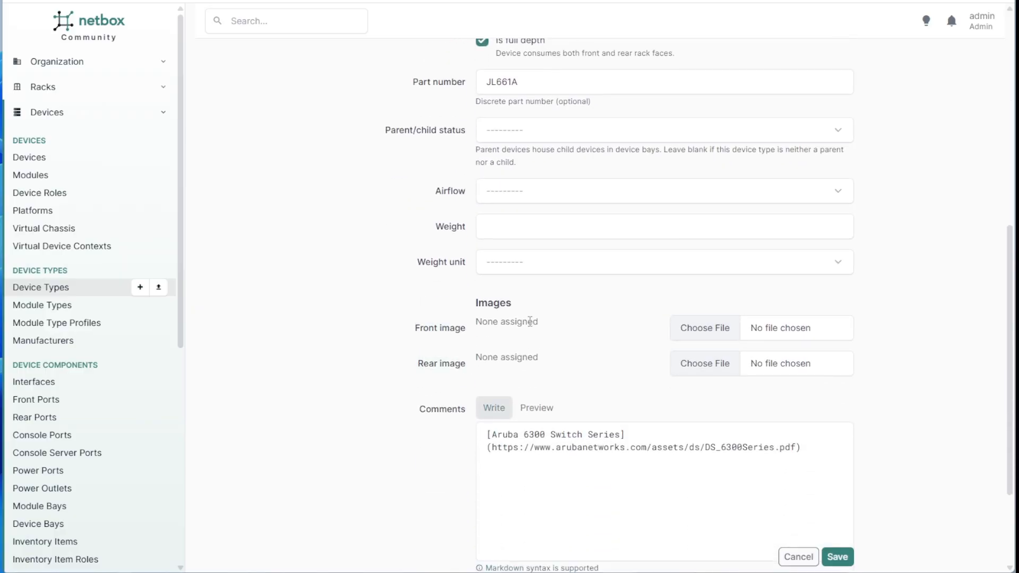
Go back to GitHub's repository file search showing 6300 matches.
left_click(268, 1)
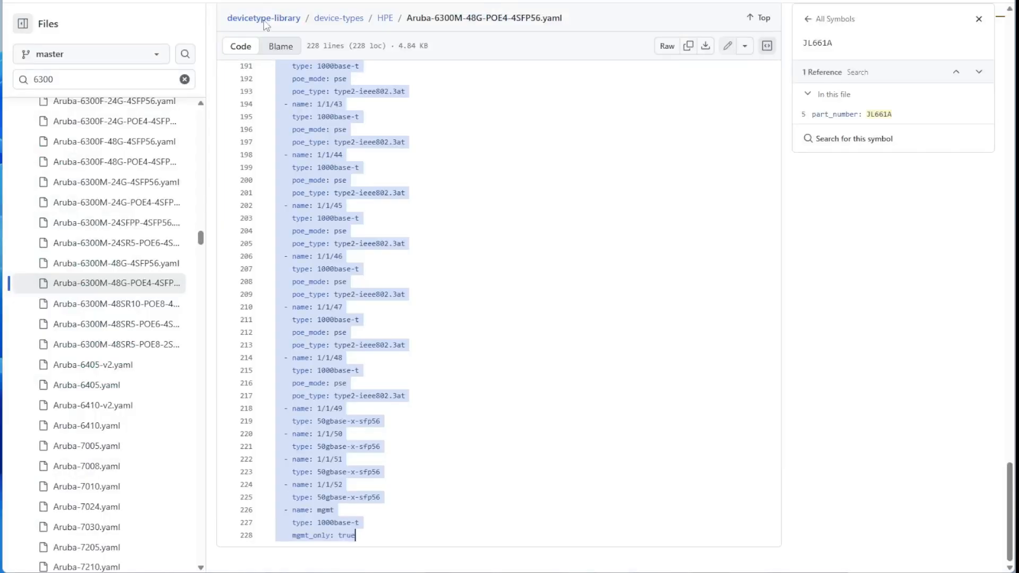
scroll(246, 185, "up", 15)
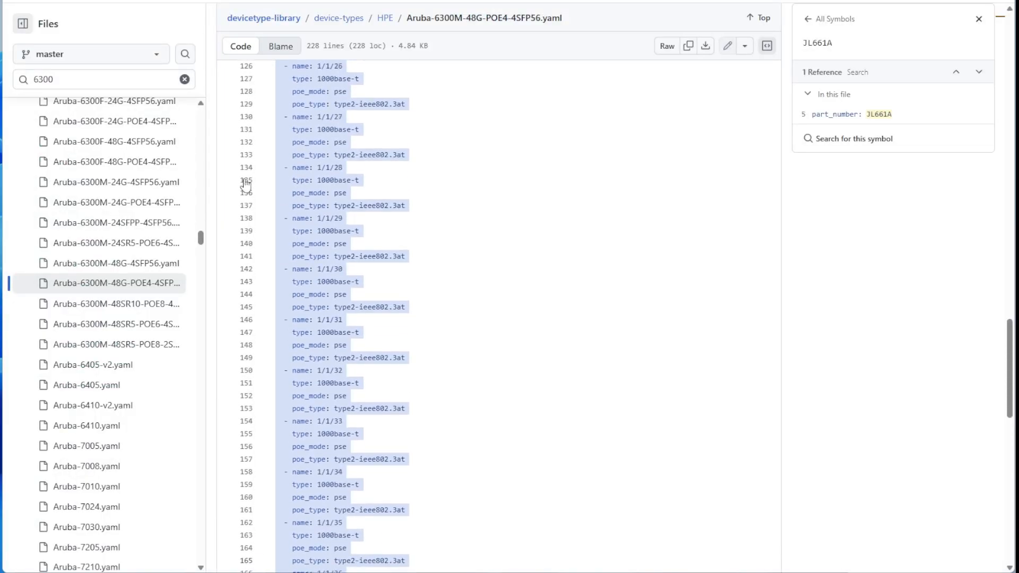
left_click(71, 78)
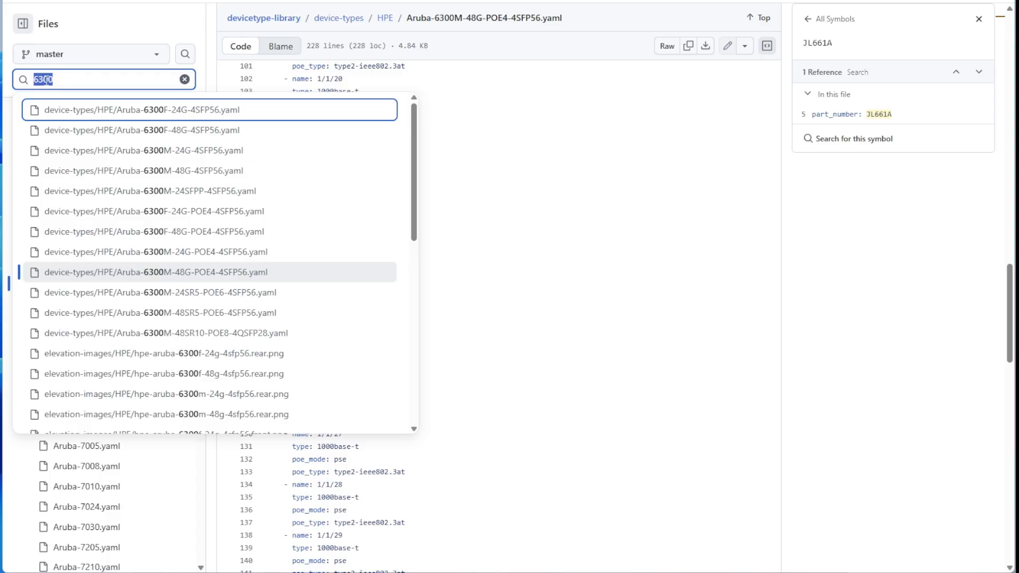
Narrow the GitHub file search to 6300m-48 elevation images.
scroll(287, 250, "down", 1)
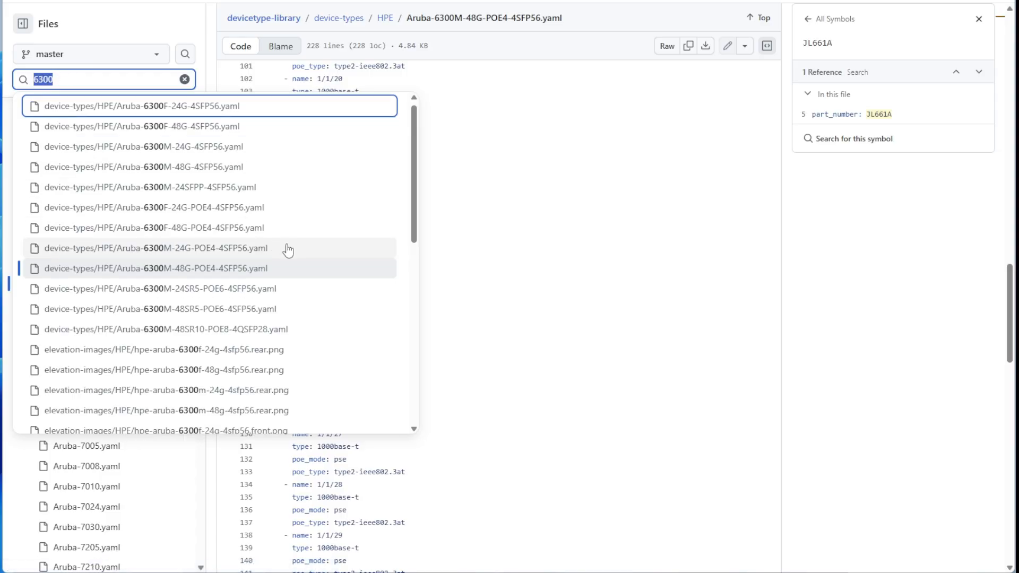
scroll(282, 239, "down", 3)
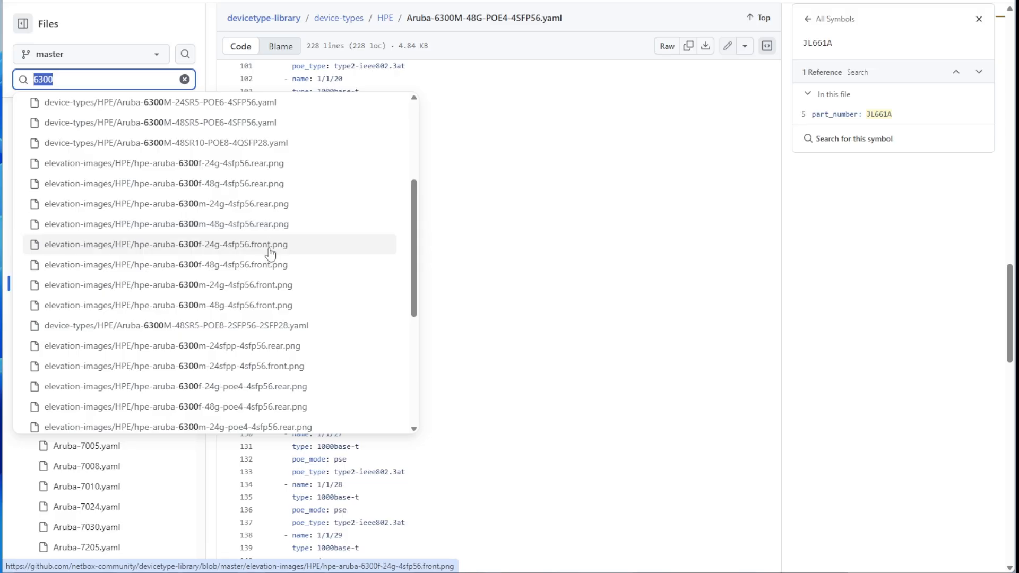
left_click(69, 79)
type("-")
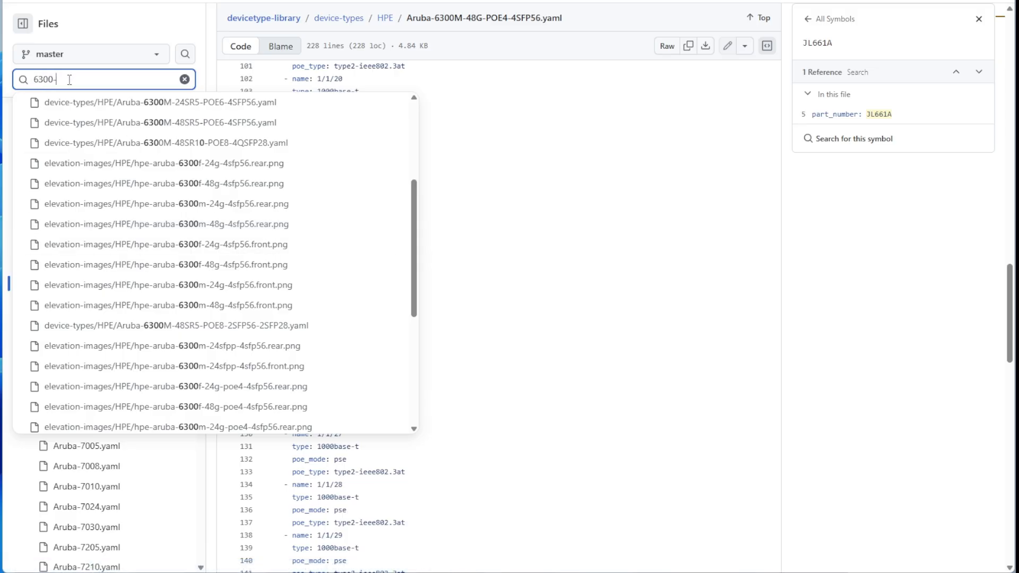
key("BackSpace")
type("m")
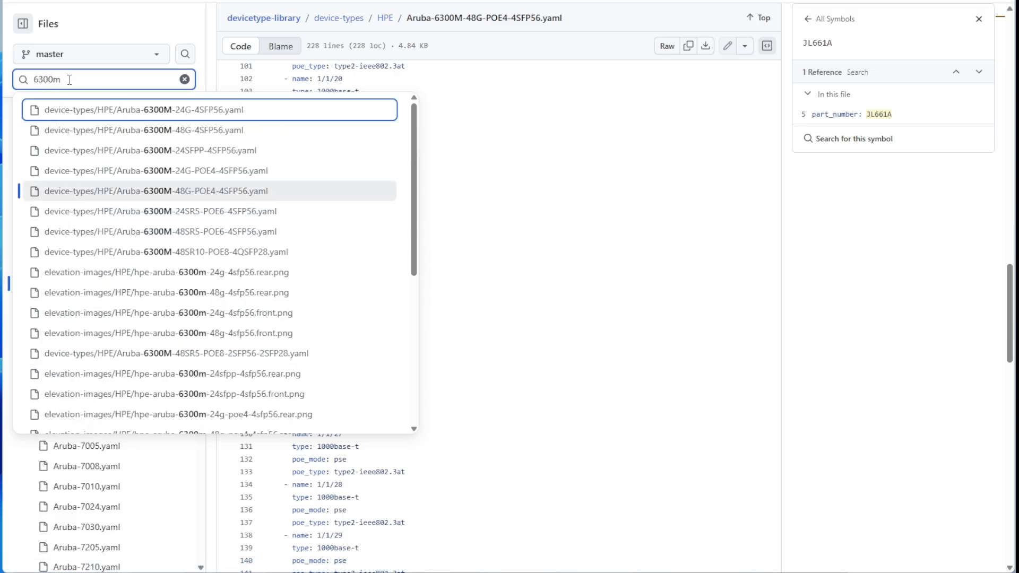
type("-47")
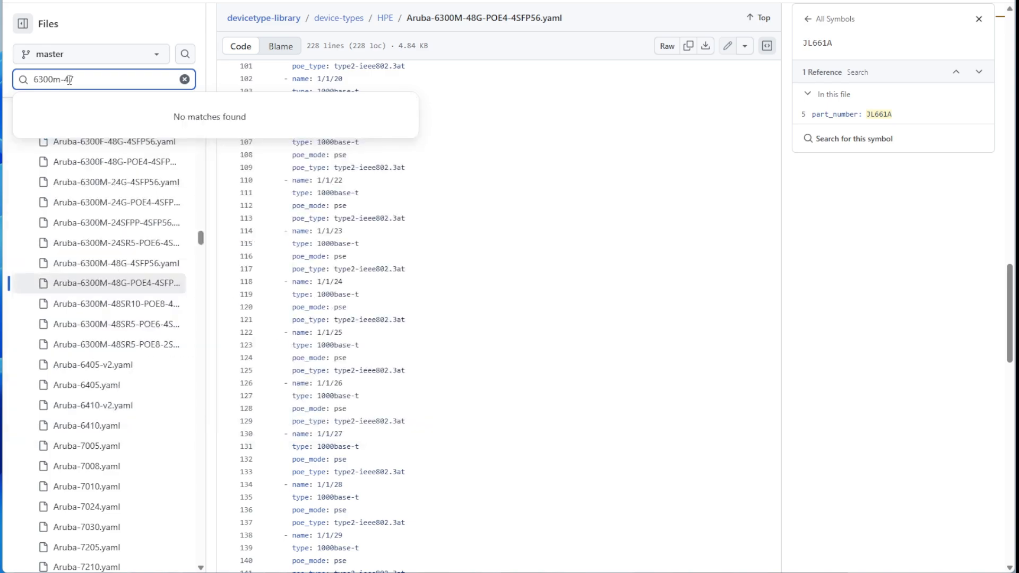
key("BackSpace")
type("8g")
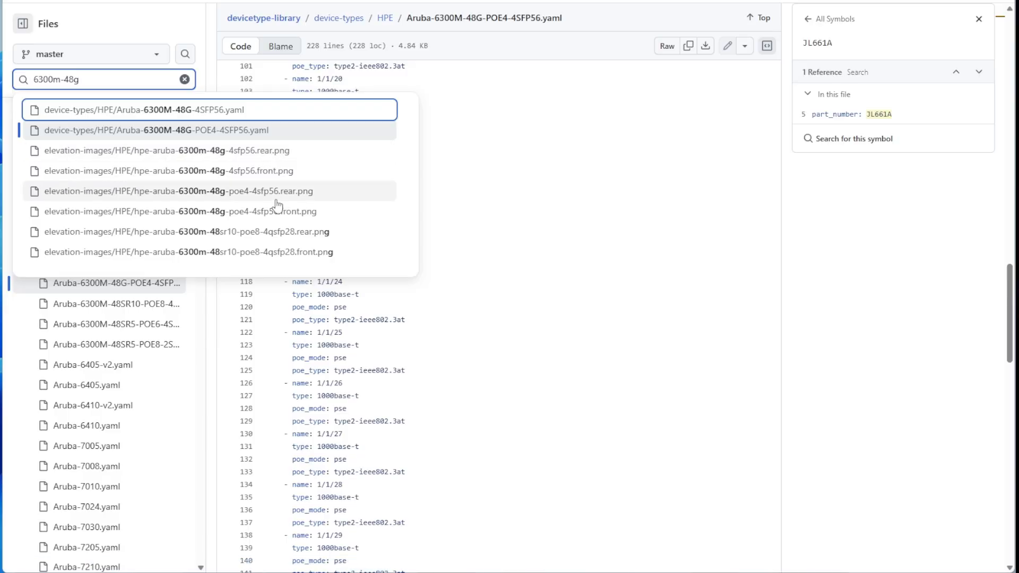
Download the hpe-aruba-6300m-48g-4sfp56 front and rear PNG images, then return to NetBox.
left_click(257, 193)
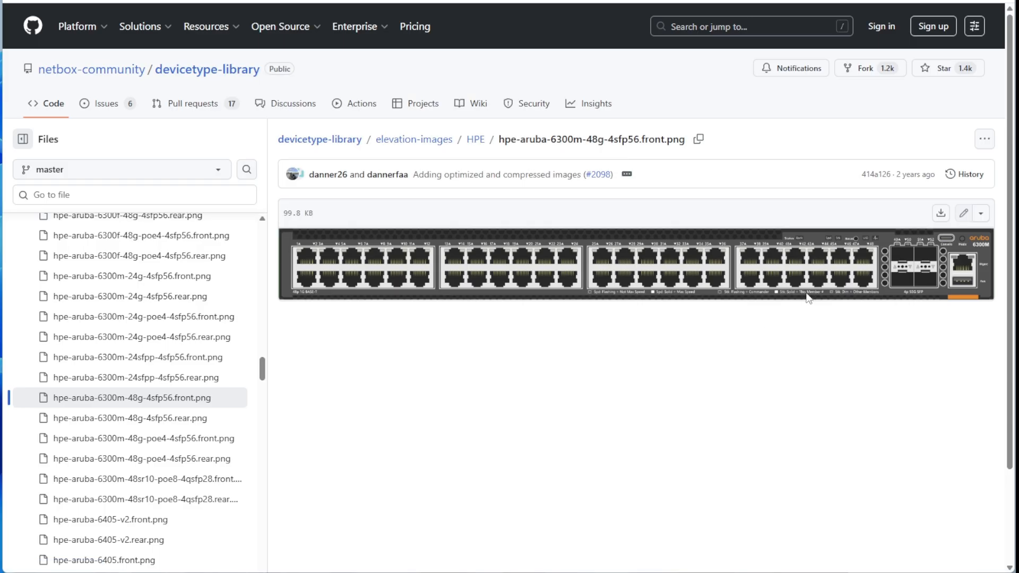
left_click(941, 213)
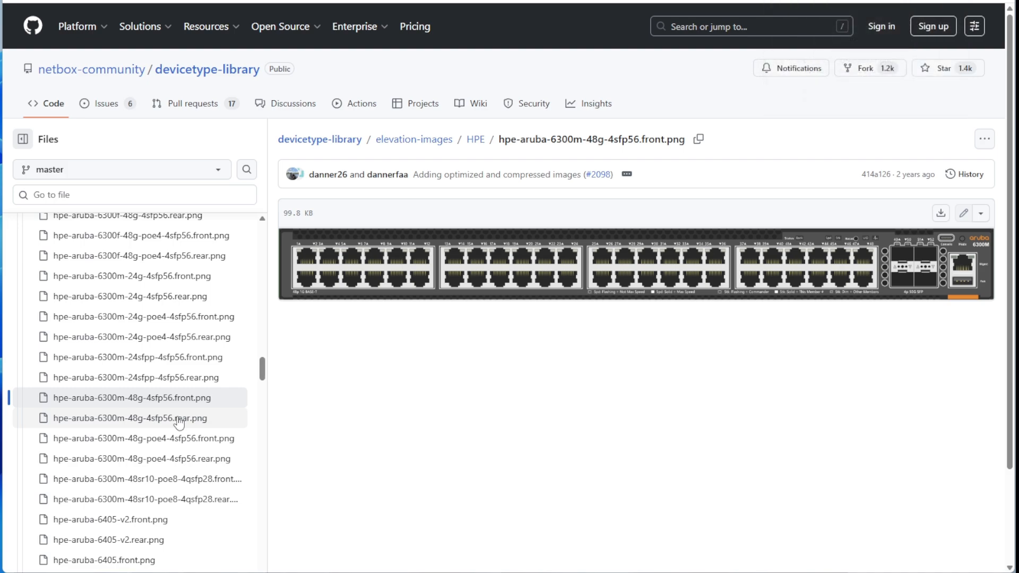
left_click(179, 421)
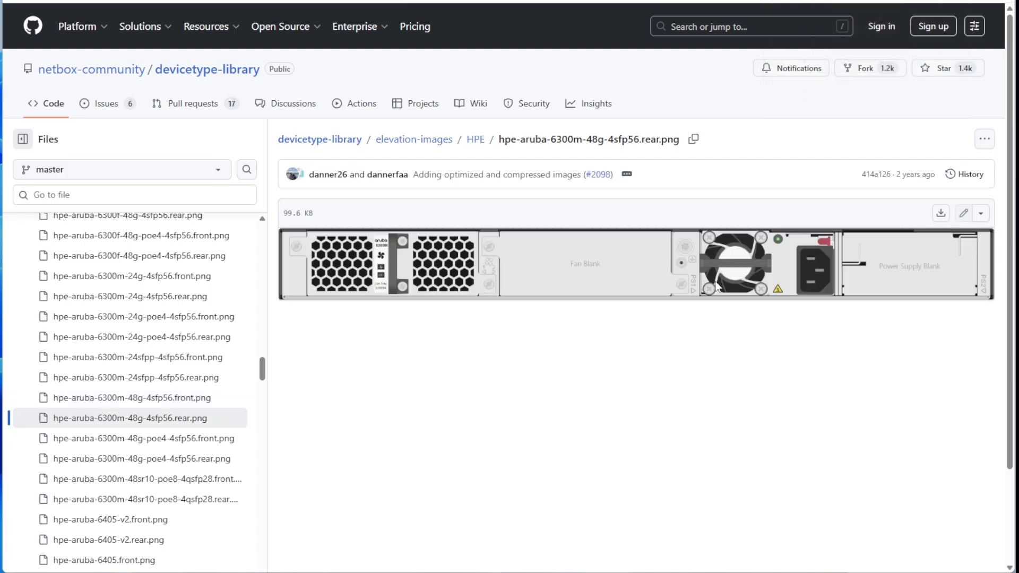
left_click(941, 213)
key("ctrl+Tab")
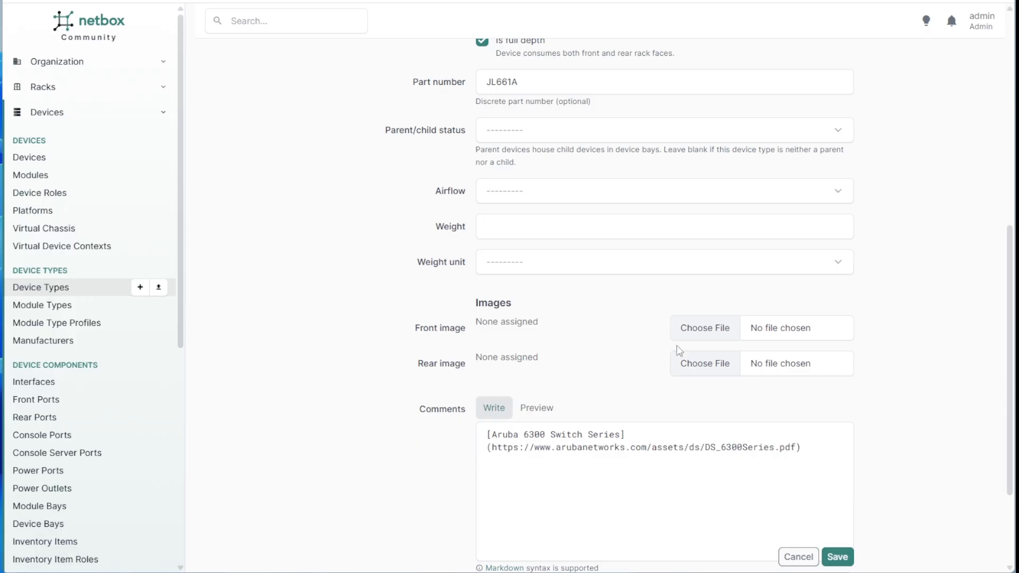
Attach the downloaded front and rear PNGs to the Aruba 6300M device type and save.
left_click(709, 330)
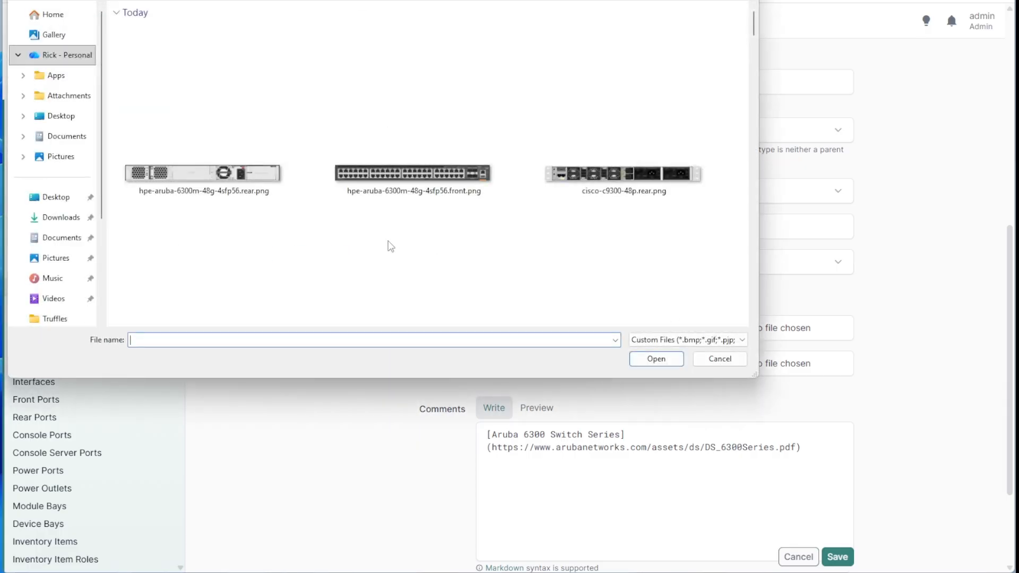
left_click(379, 183)
left_click(656, 359)
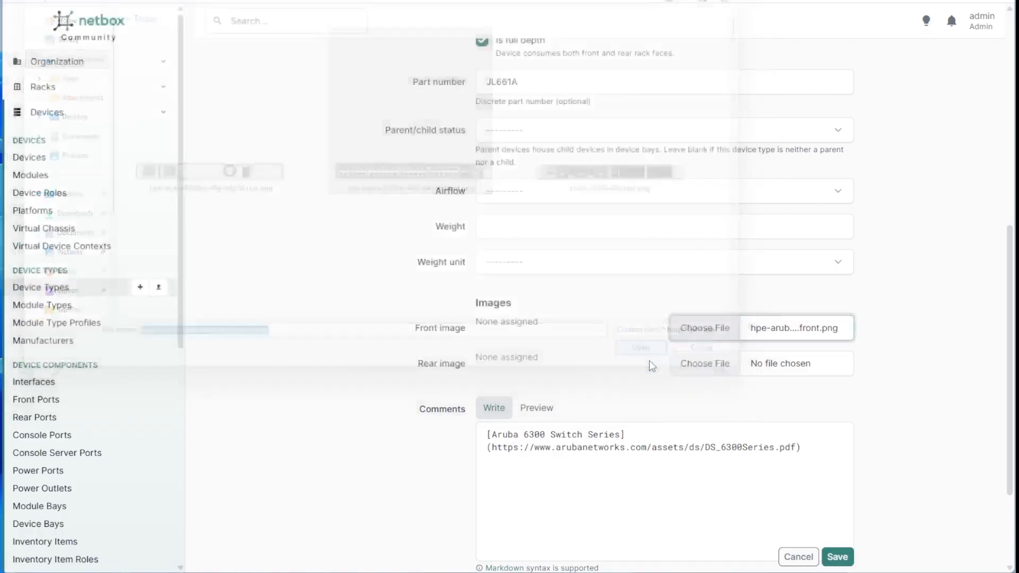
left_click(701, 364)
left_click(213, 187)
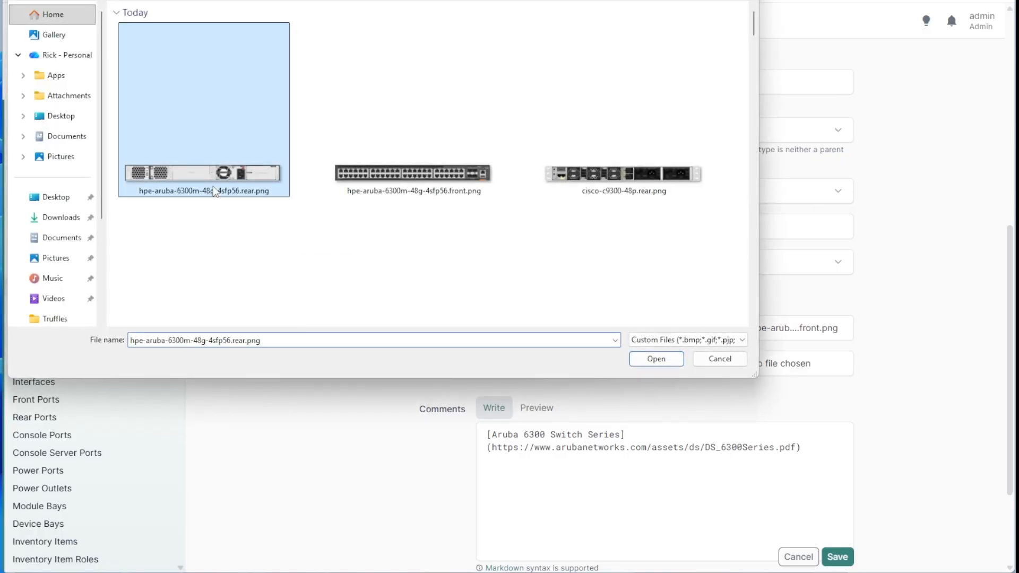
left_click(656, 359)
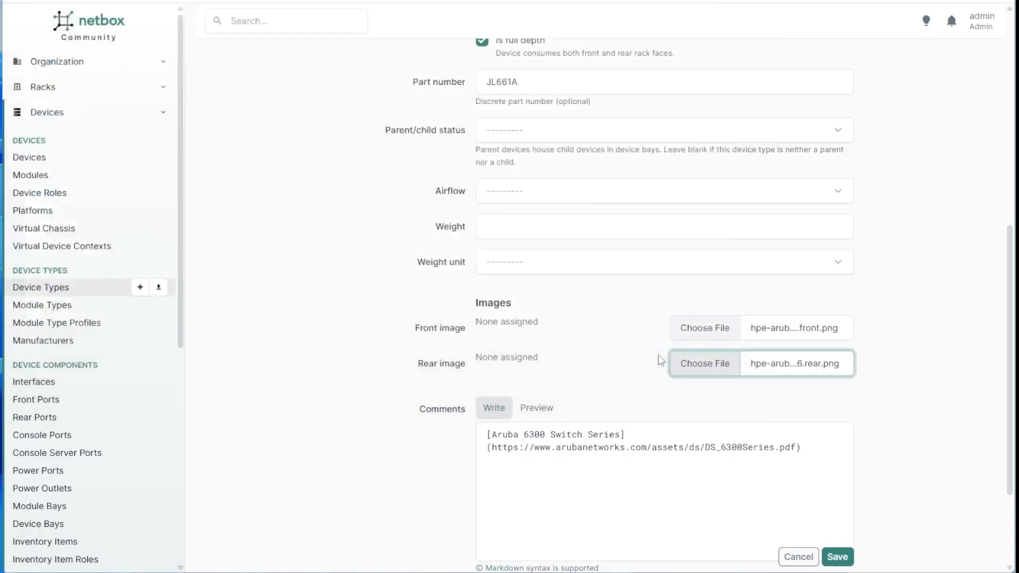
left_click(838, 556)
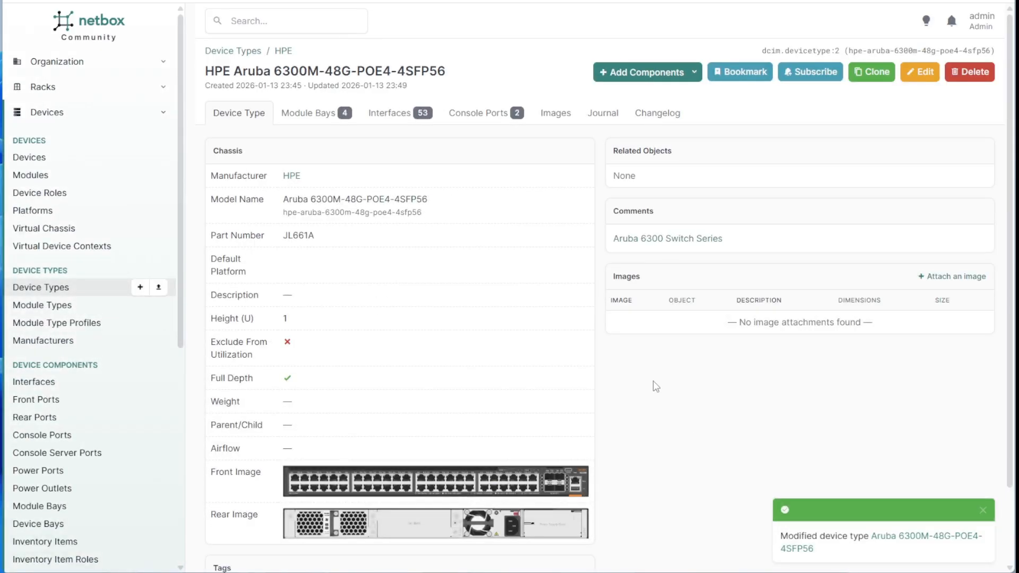
Check the saved device type images and expand the Racks navigation section.
scroll(611, 384, "down", 2)
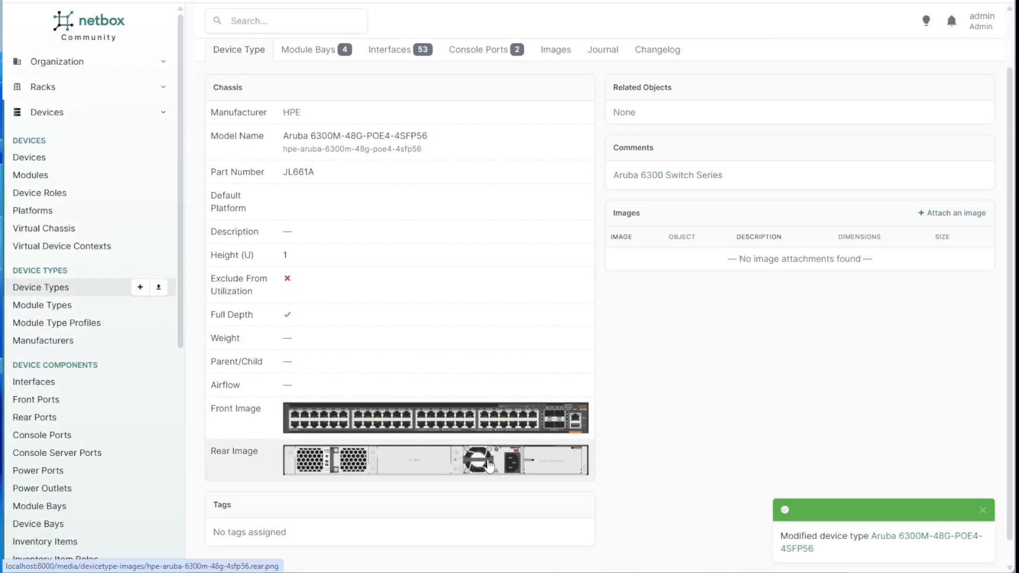
scroll(555, 411, "up", 2)
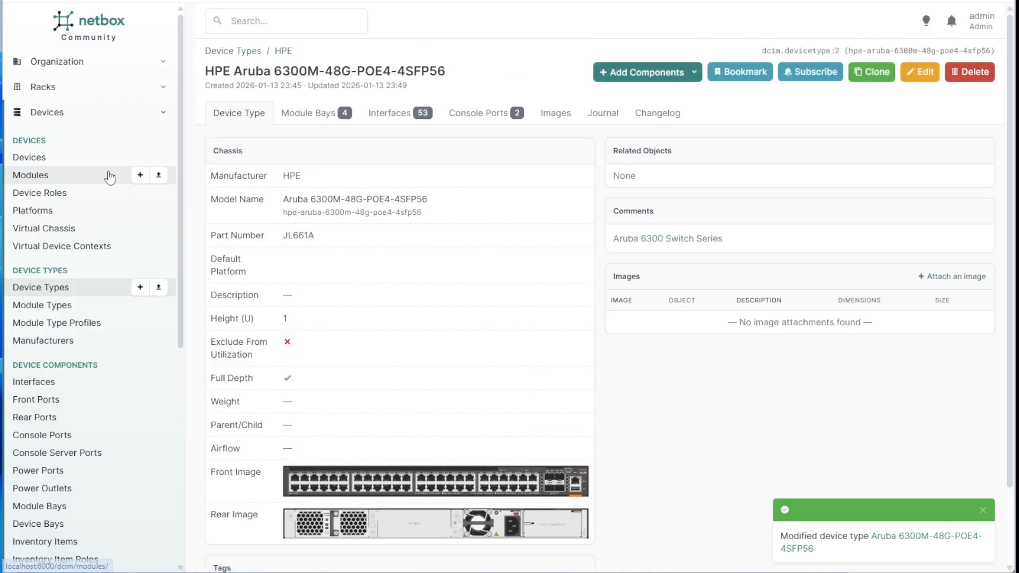
left_click(49, 88)
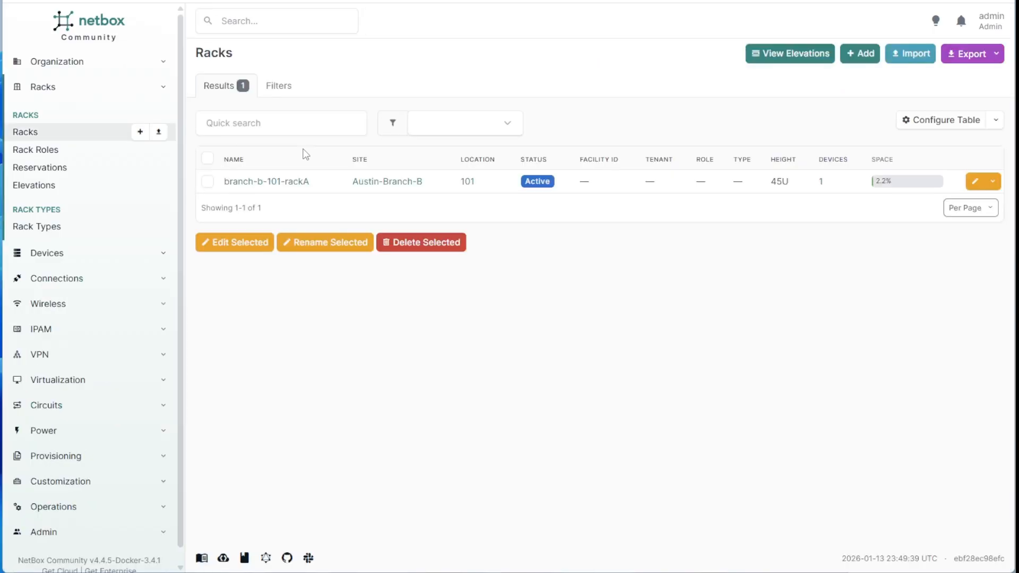
Add a new device in rack branch-b-101-rackA, with its name started as 'branch-b-101-'.
left_click(291, 182)
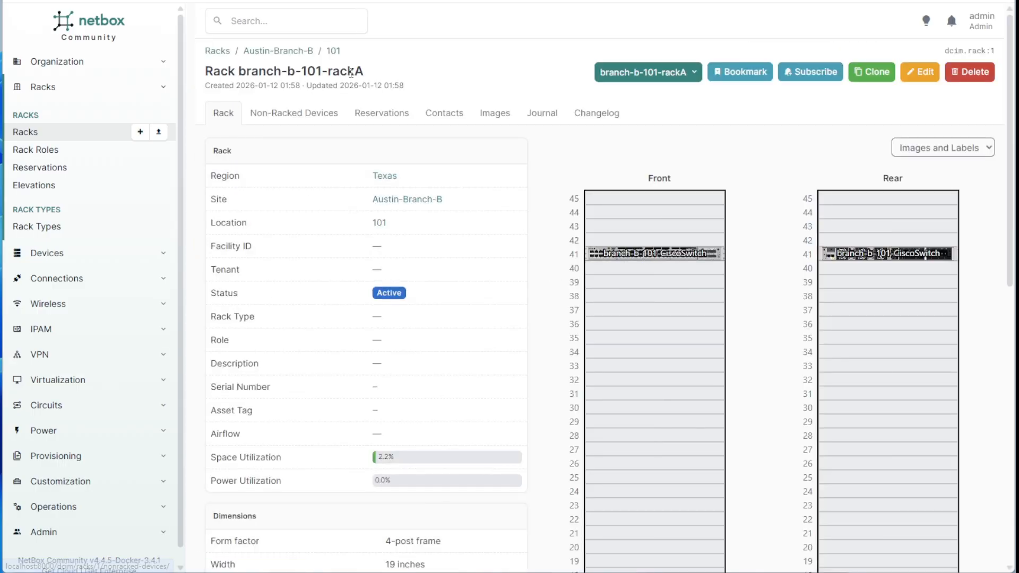
left_click_drag(329, 70, 239, 70)
key("ctrl+c")
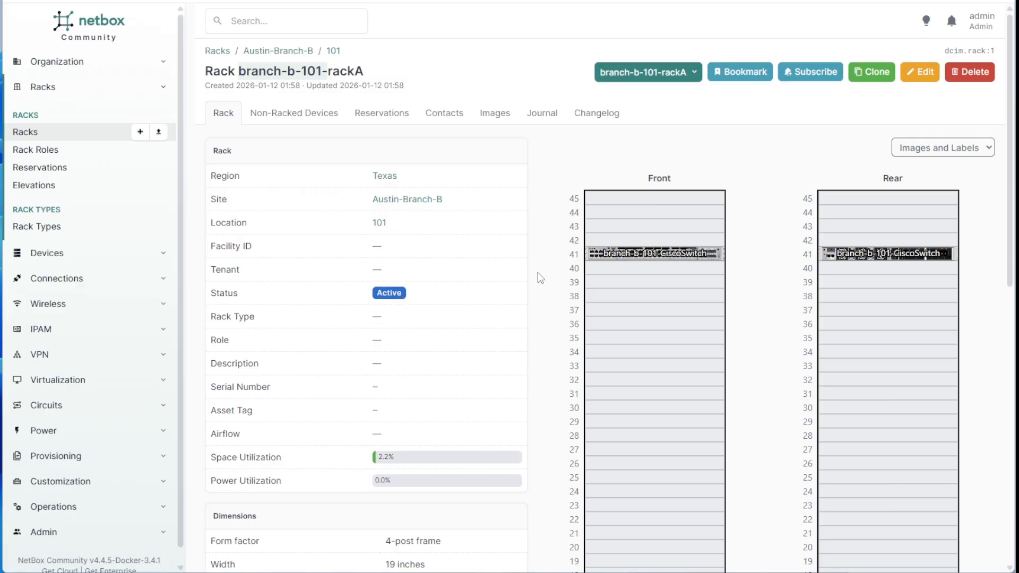
left_click(520, 160)
key("ctrl+v")
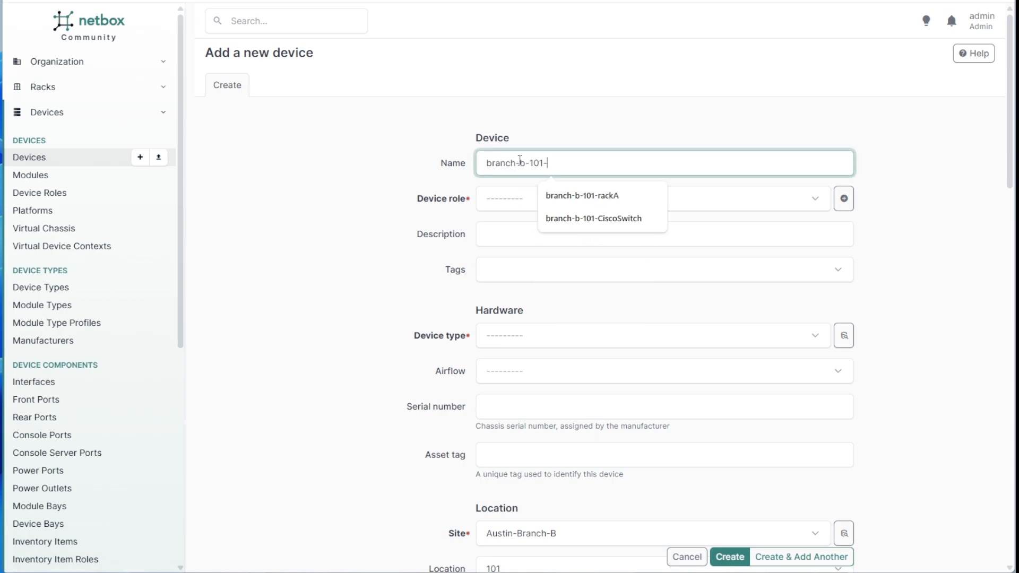
Name the device branch-b-101-ArubaSwitch, find only Routers as a role, and open Device Roles.
type("Aruba")
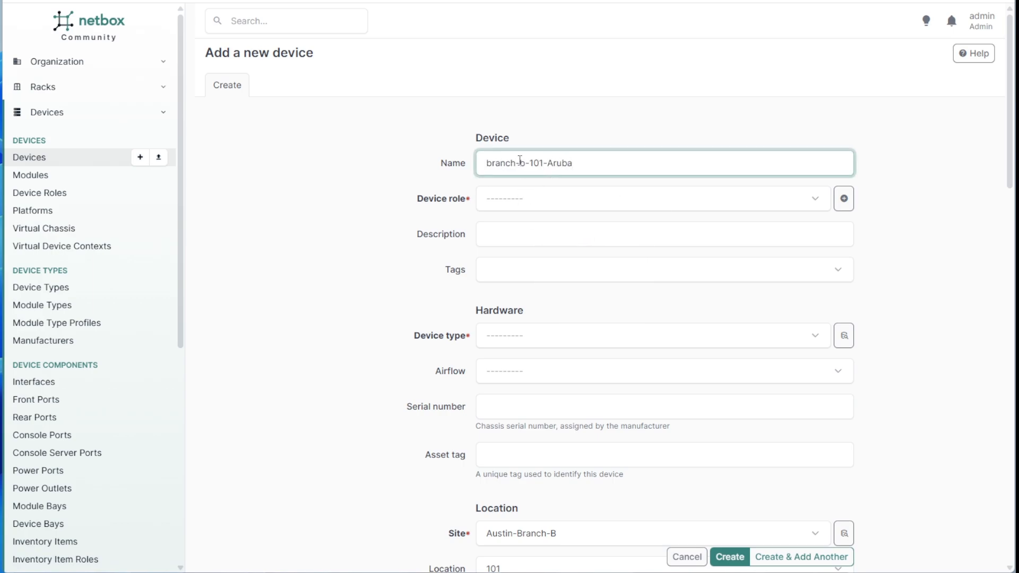
type("Switch")
left_click(511, 202)
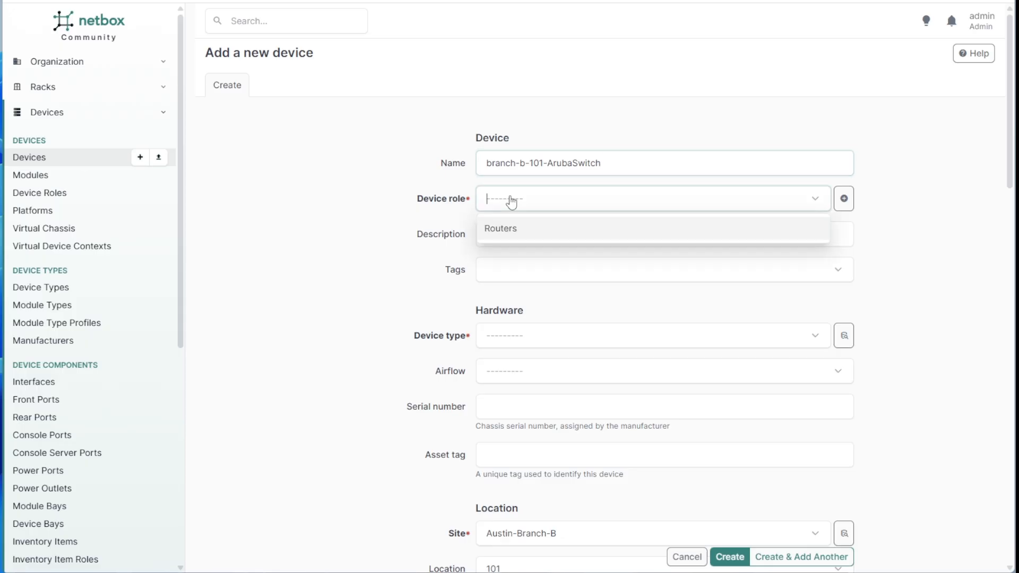
left_click(511, 202)
left_click_drag(418, 201, 465, 202)
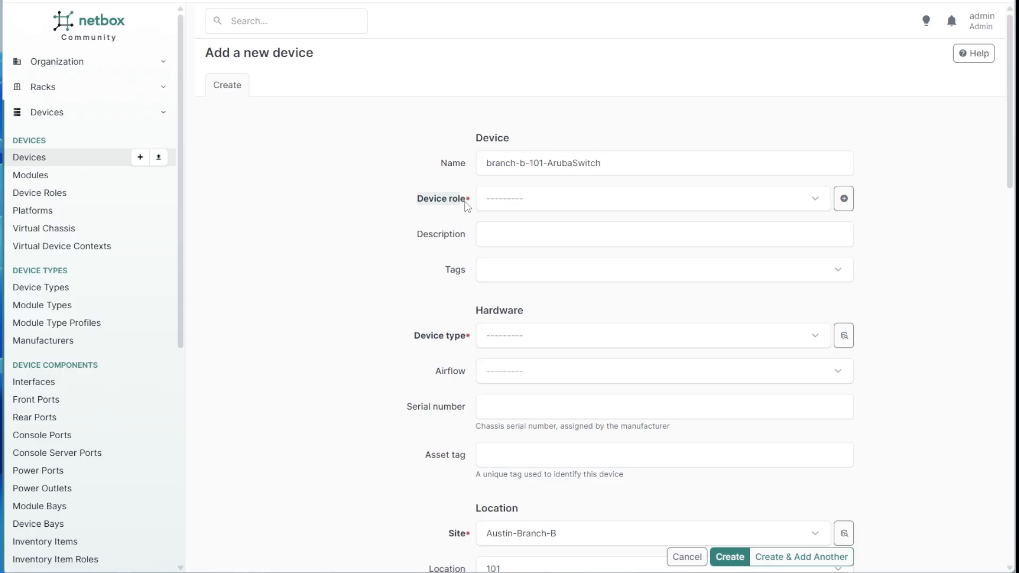
left_click(513, 208)
left_click(352, 215)
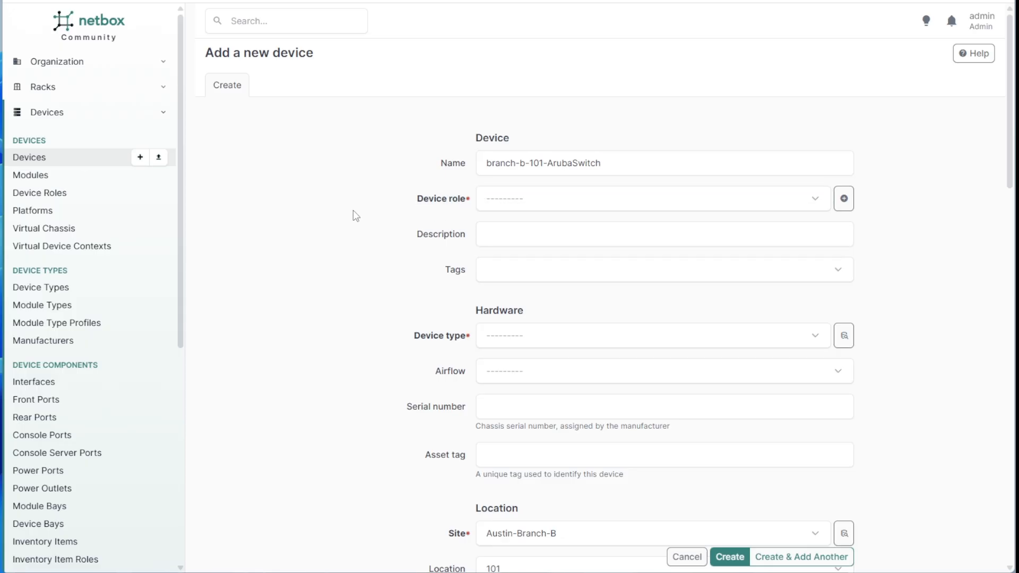
left_click(499, 204)
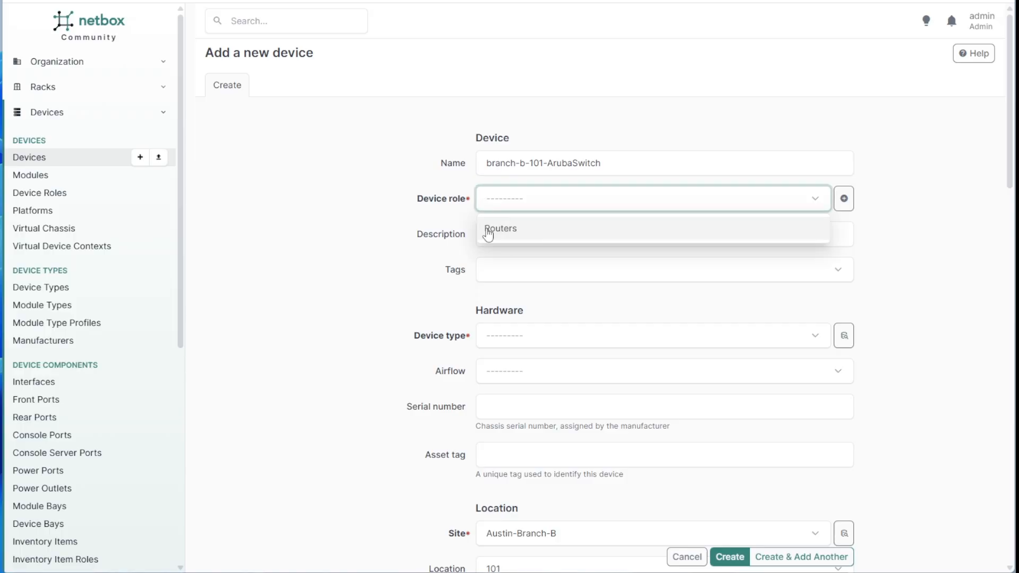
left_click(350, 202)
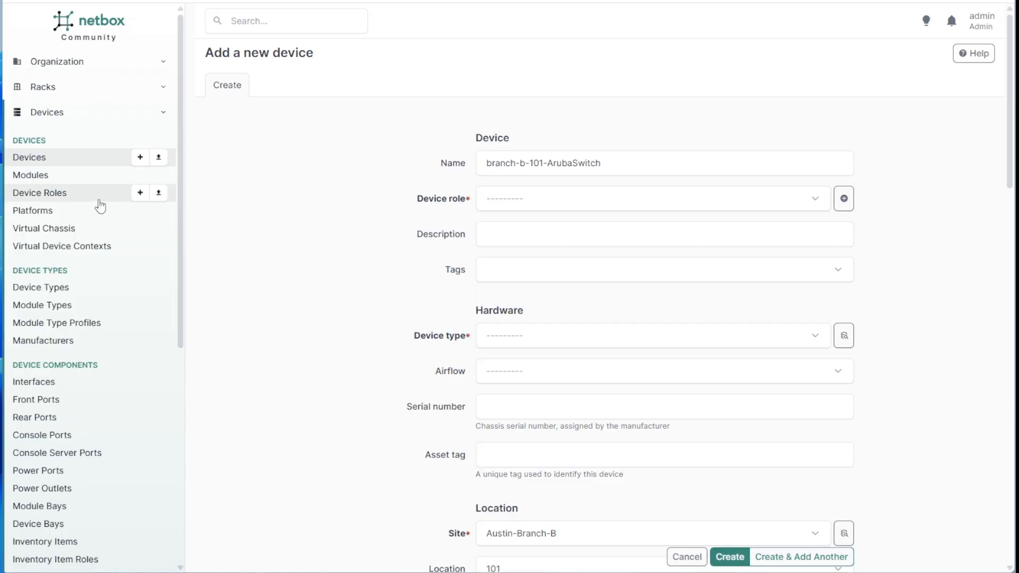
left_click(41, 197)
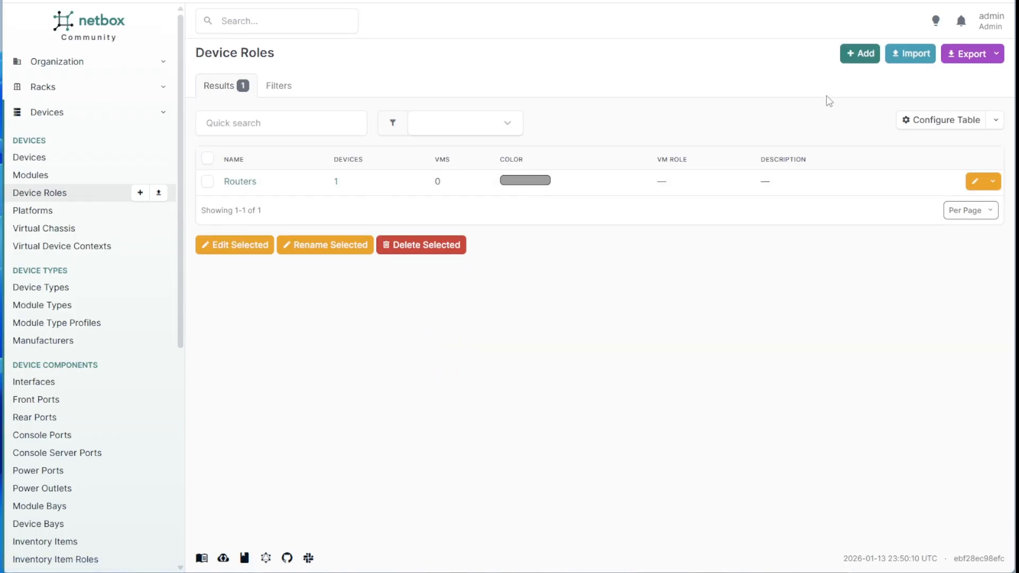
Start a new device role named Switches.
left_click(851, 57)
left_click(526, 164)
type("S")
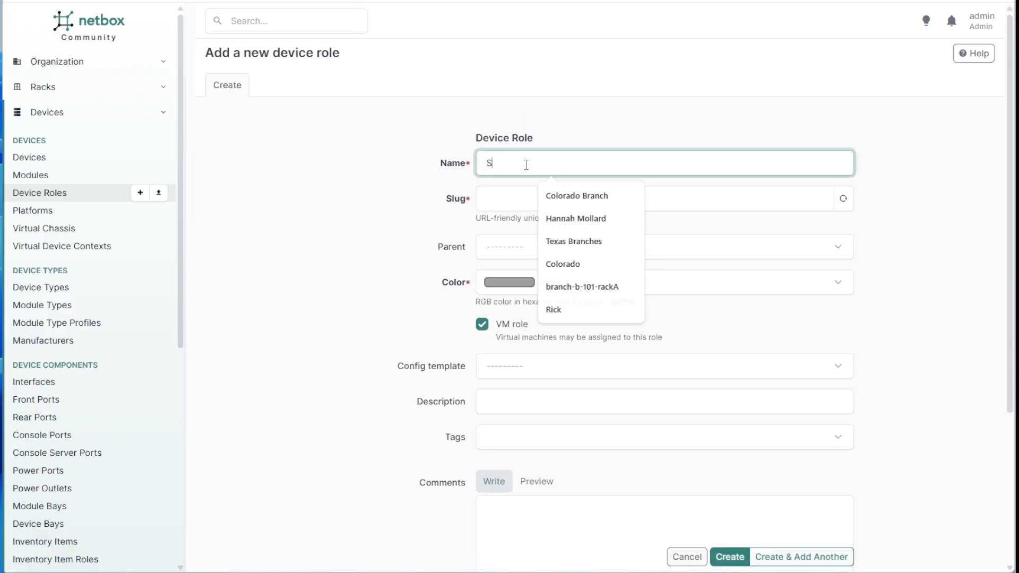
type("witches")
left_click(520, 198)
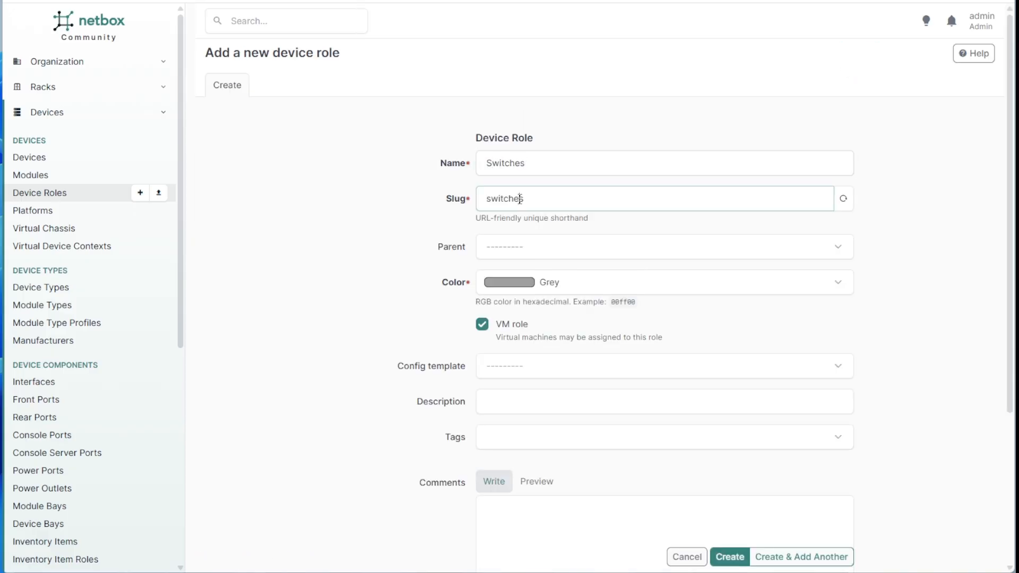
Give the Switches role a Dark Orange colour with VM role off, save it, and go to Devices.
left_click(835, 283)
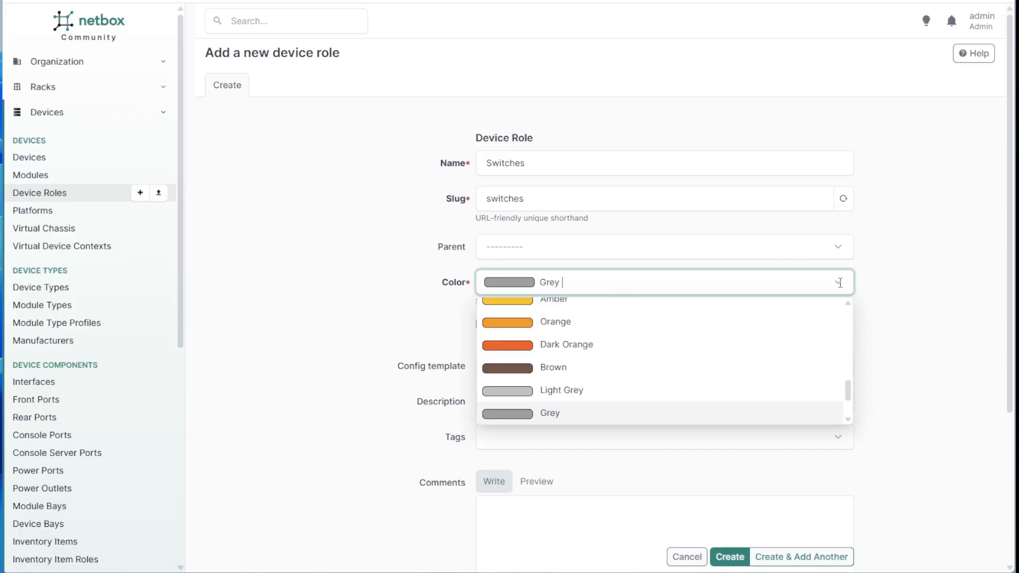
left_click(578, 346)
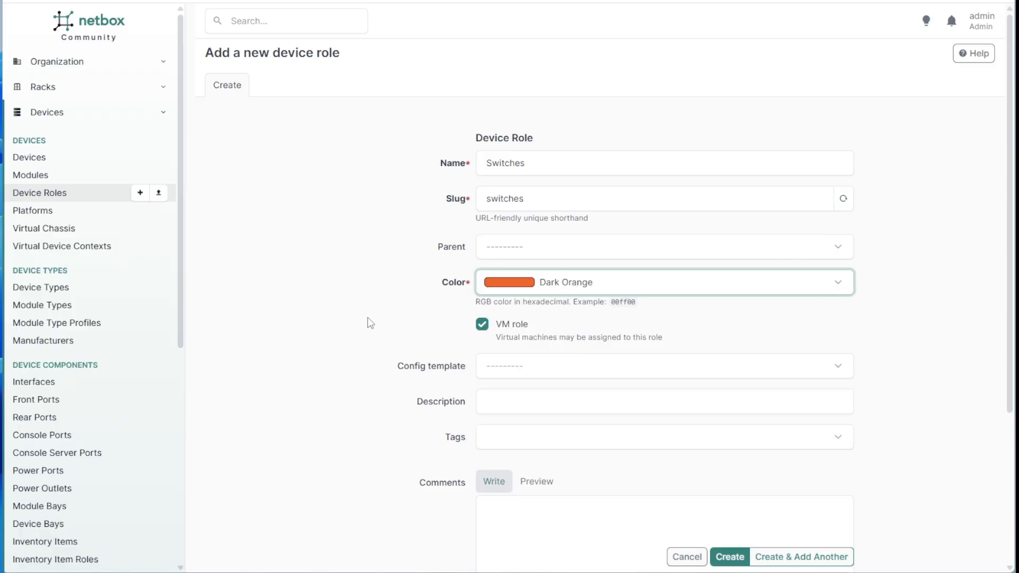
left_click(482, 324)
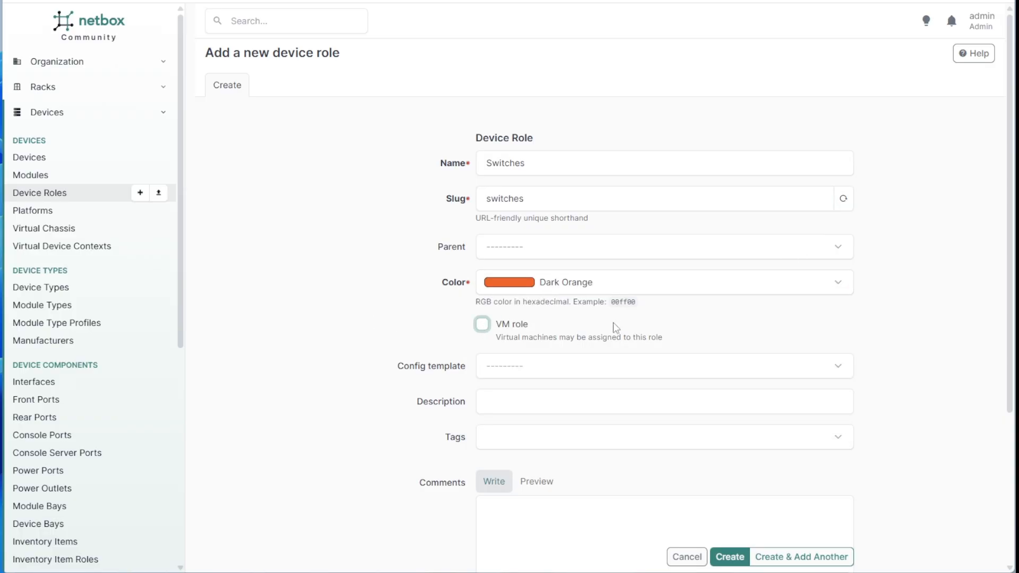
left_click(728, 556)
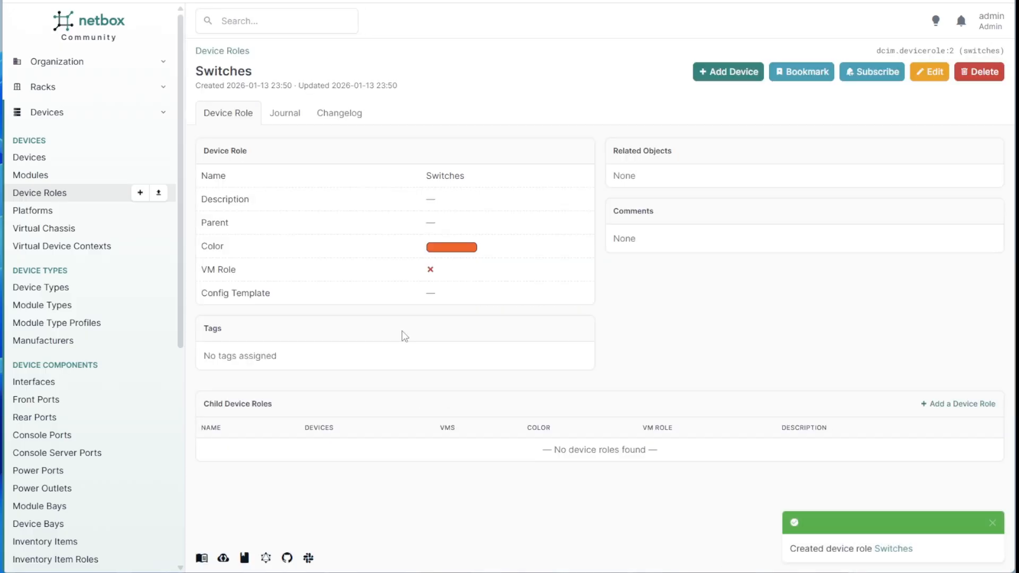
left_click(168, 154)
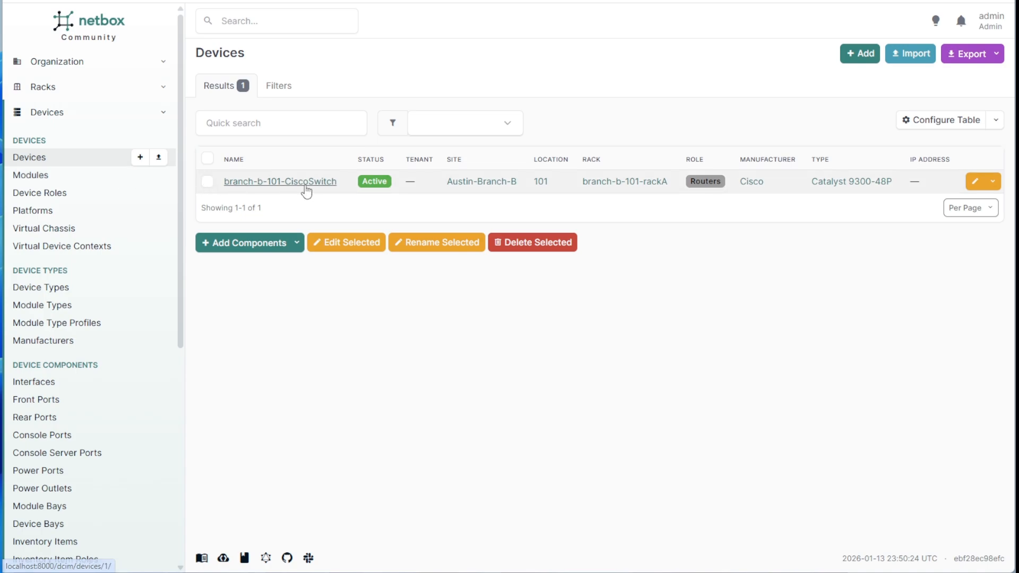
From the branch-b-101-rackA rack page, add device branch-b-101-ArubaSwitch with role Switches.
key("alt+Left")
key("alt+Left")
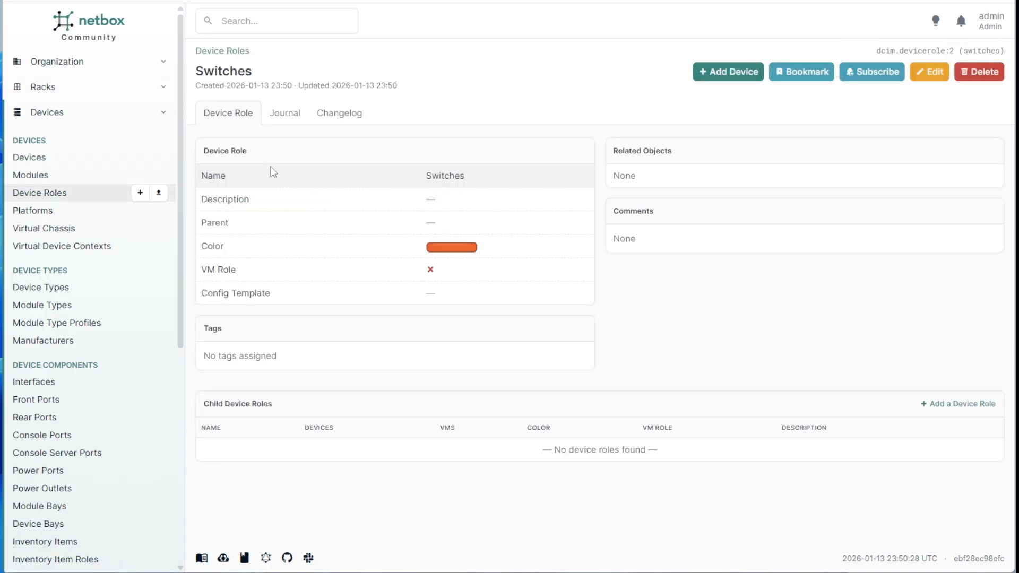
key("alt+Left")
key("alt+Left")
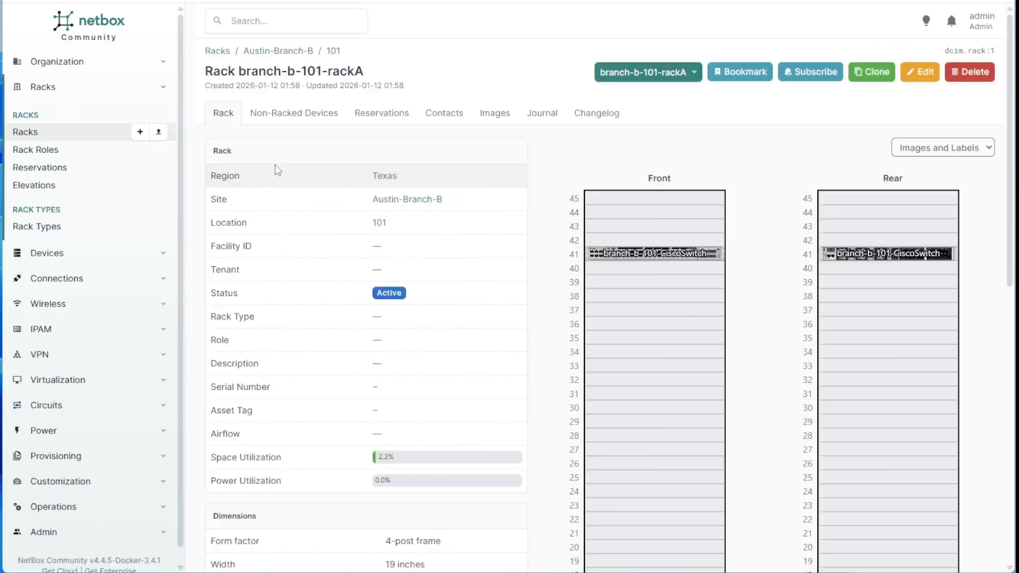
left_click(649, 283)
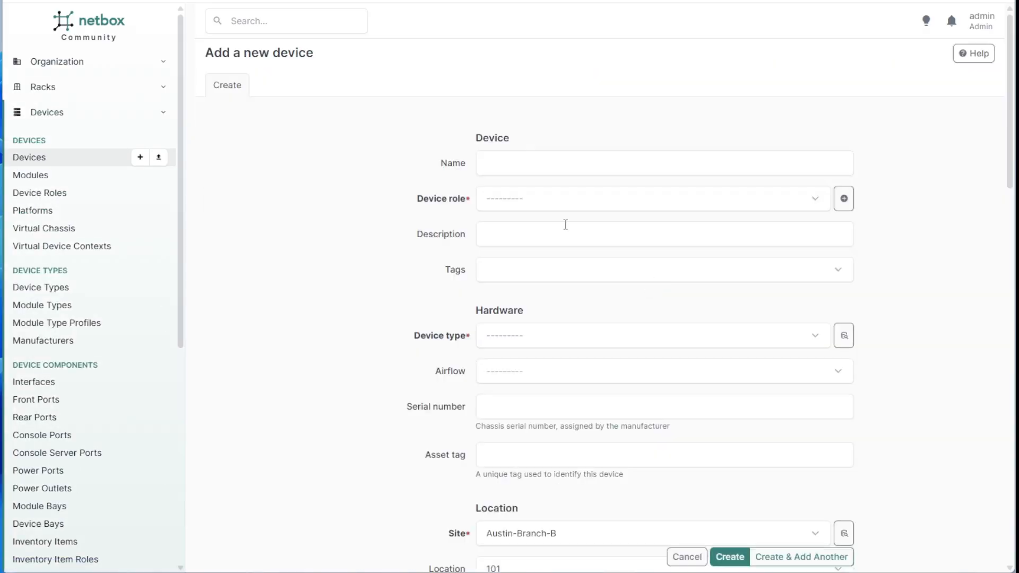
left_click(516, 166)
type("branch-b-101-")
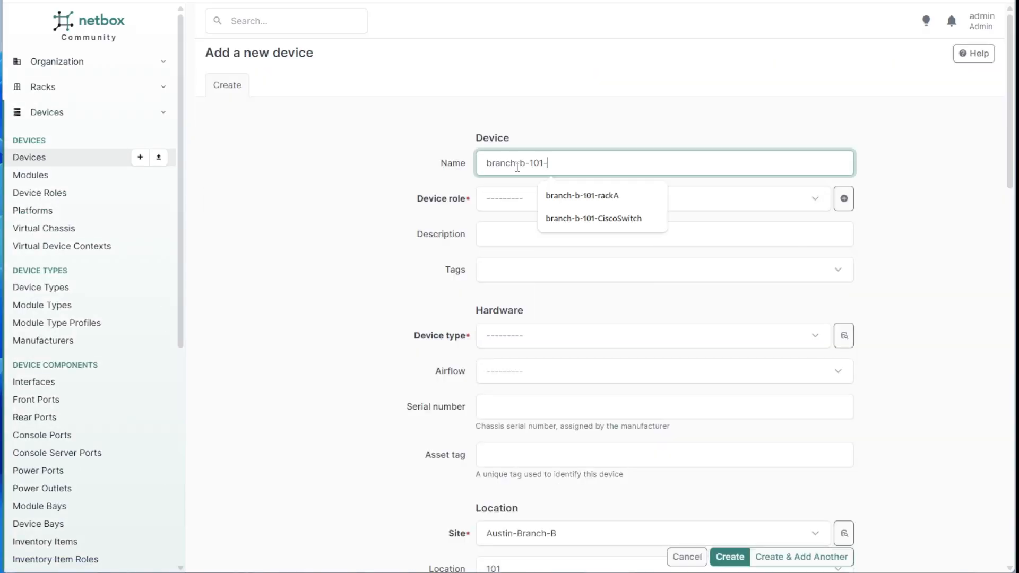
type("ArubaSwitch")
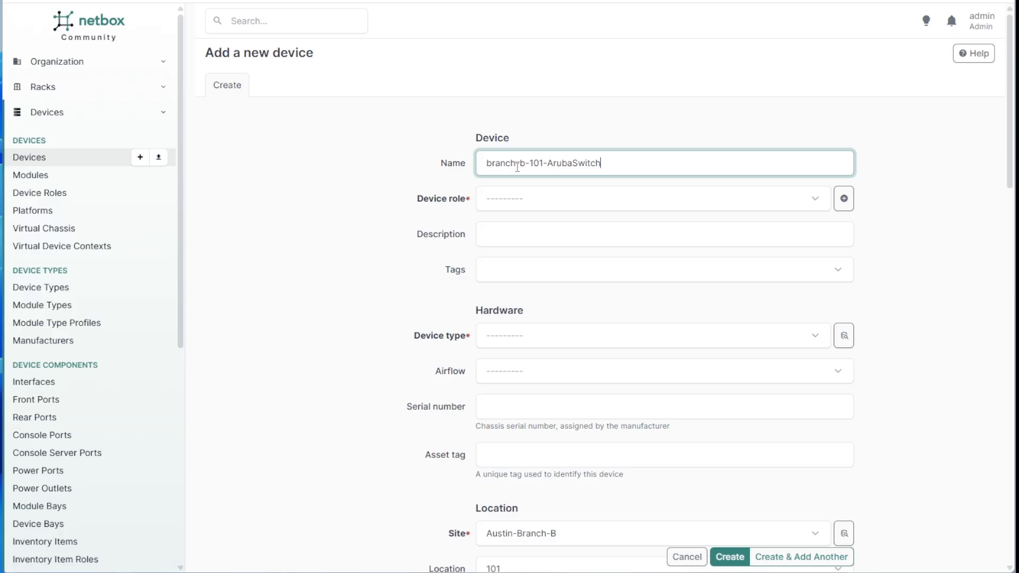
left_click(557, 200)
left_click(505, 250)
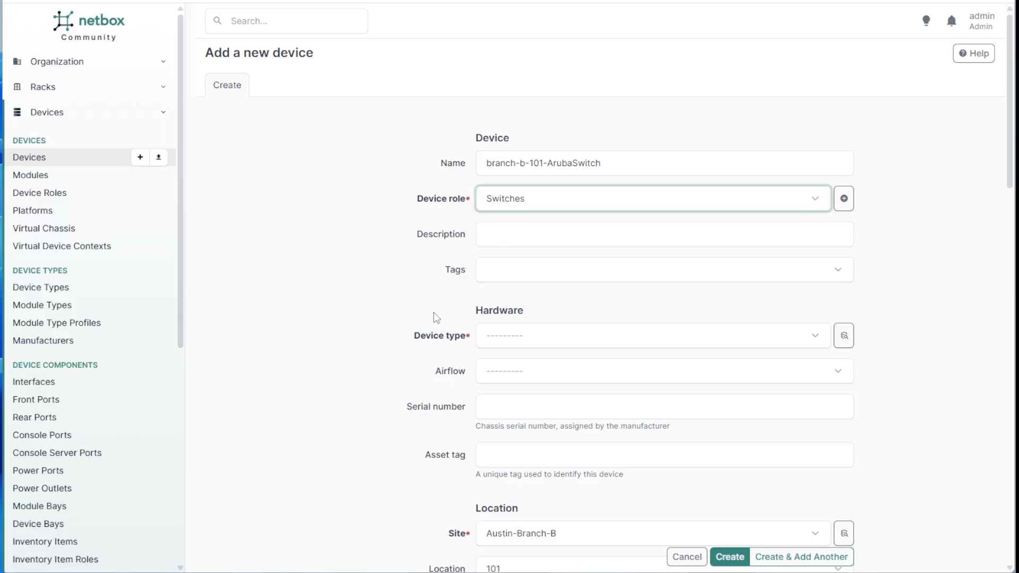
Enter the description 'Switch new as of 2026' and leave tags empty.
left_click(513, 242)
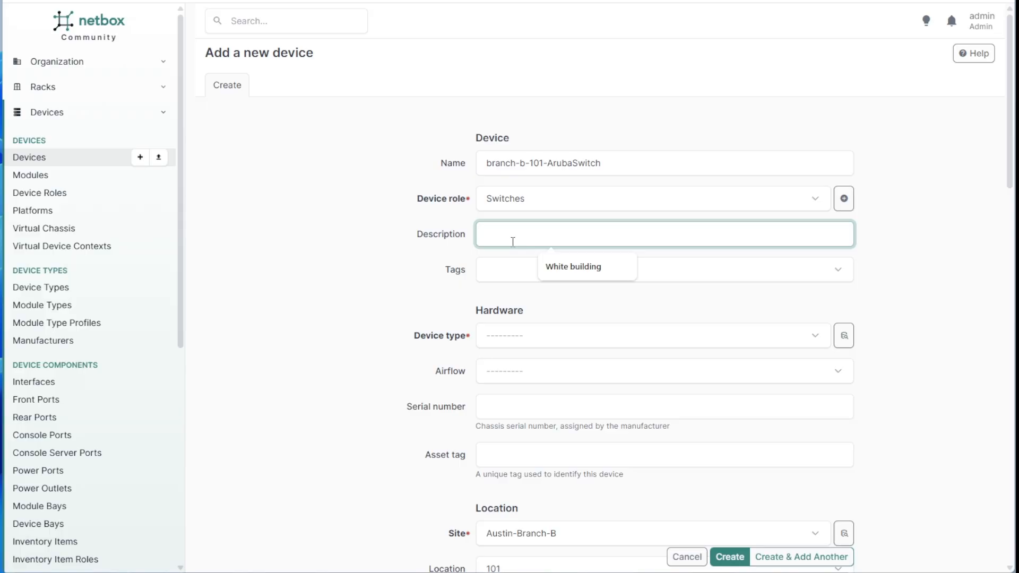
type("Switch")
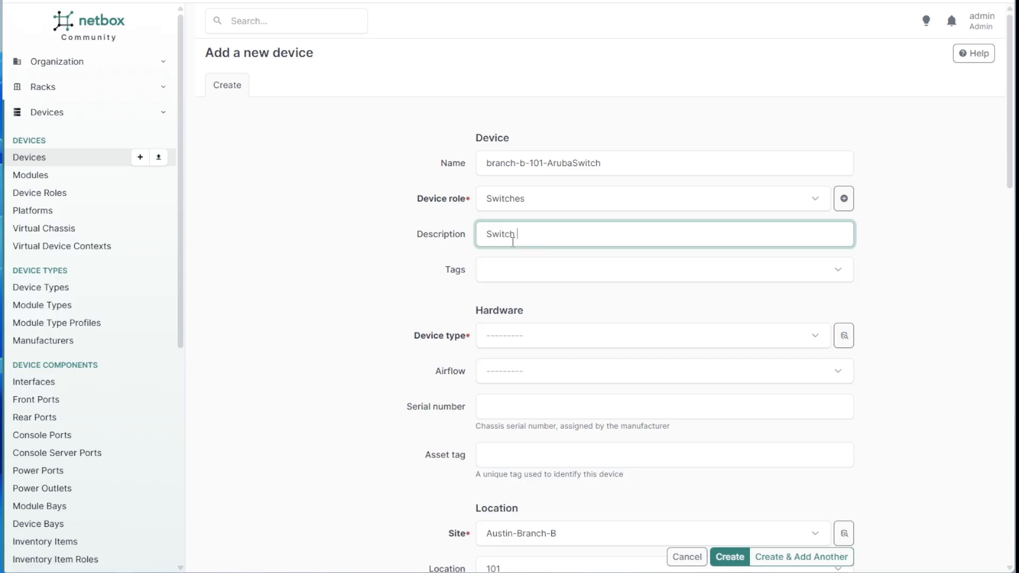
type(" new as of 2026")
left_click(409, 277)
scroll(404, 273, "down", 1)
left_click(498, 154)
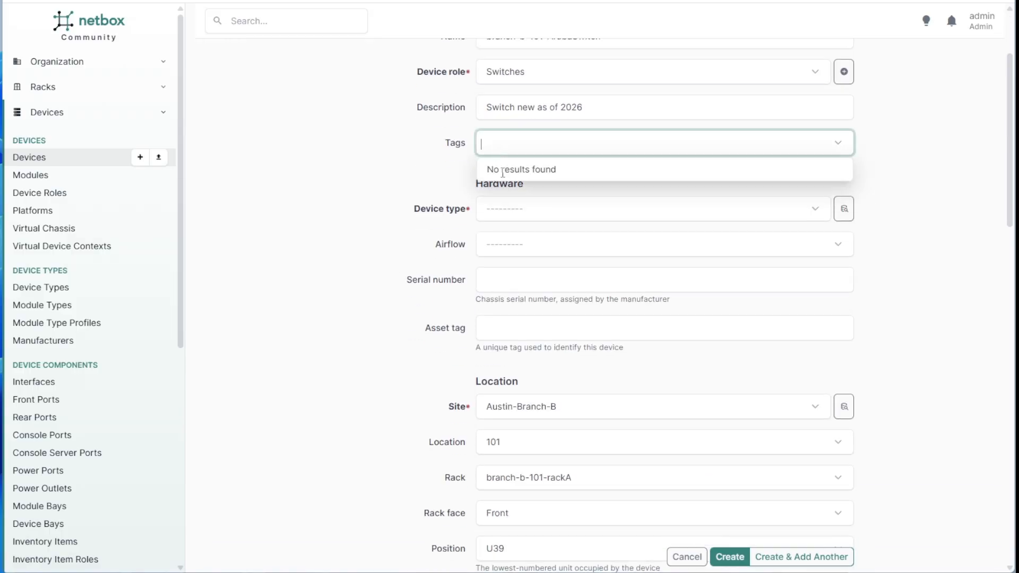
left_click(500, 142)
Set device type Aruba 6300M-48G-POE4-4SFP56 and serial number ng123456, leaving asset tag empty.
left_click(513, 221)
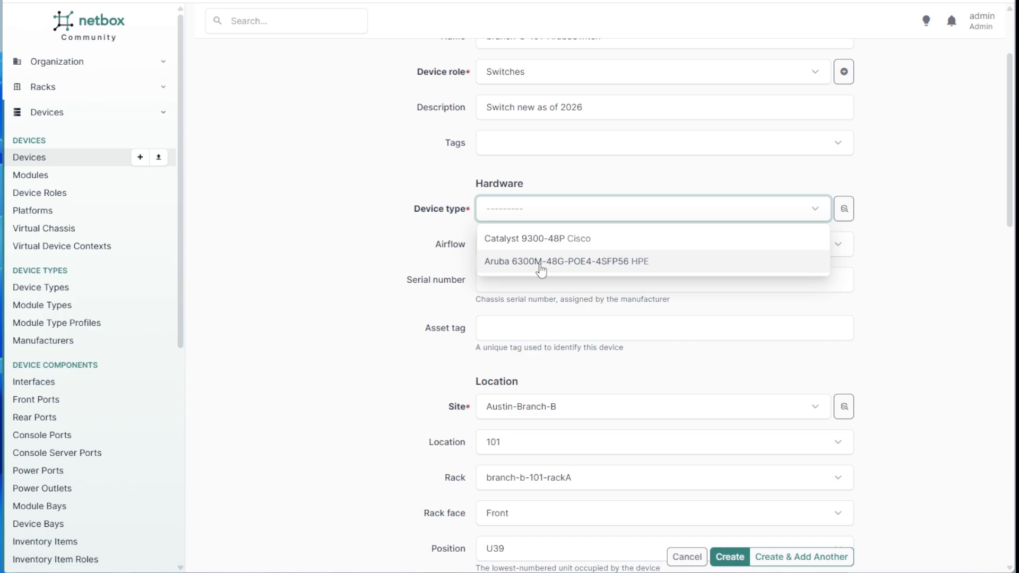
left_click(507, 263)
scroll(403, 259, "down", 1)
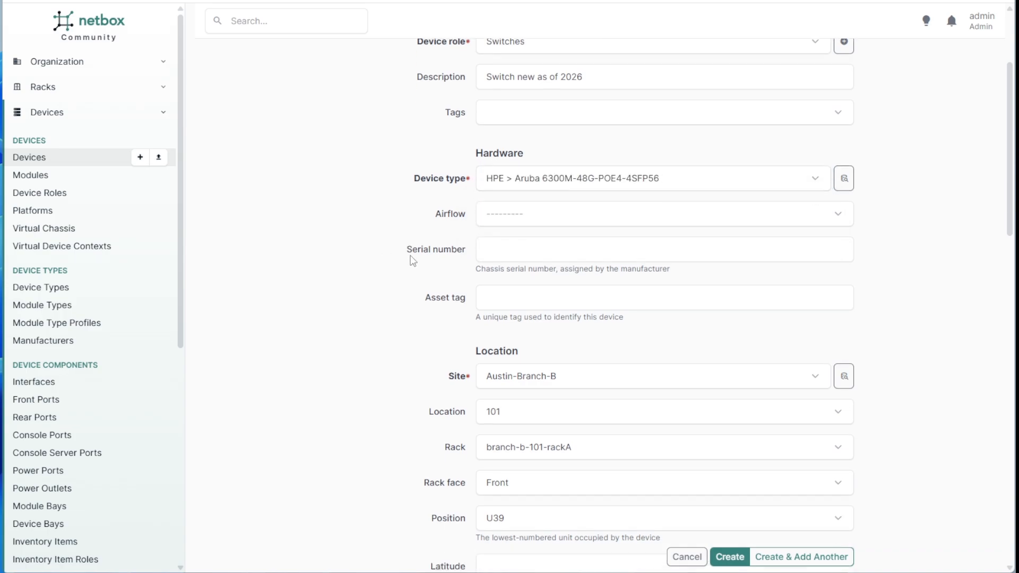
scroll(413, 260, "down", 1)
left_click(502, 216)
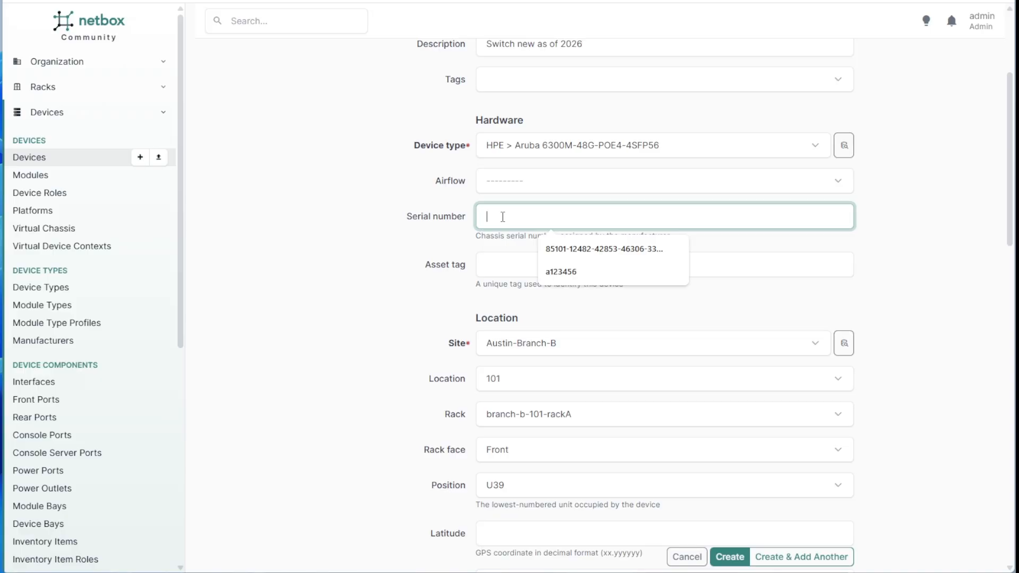
type("ng123456")
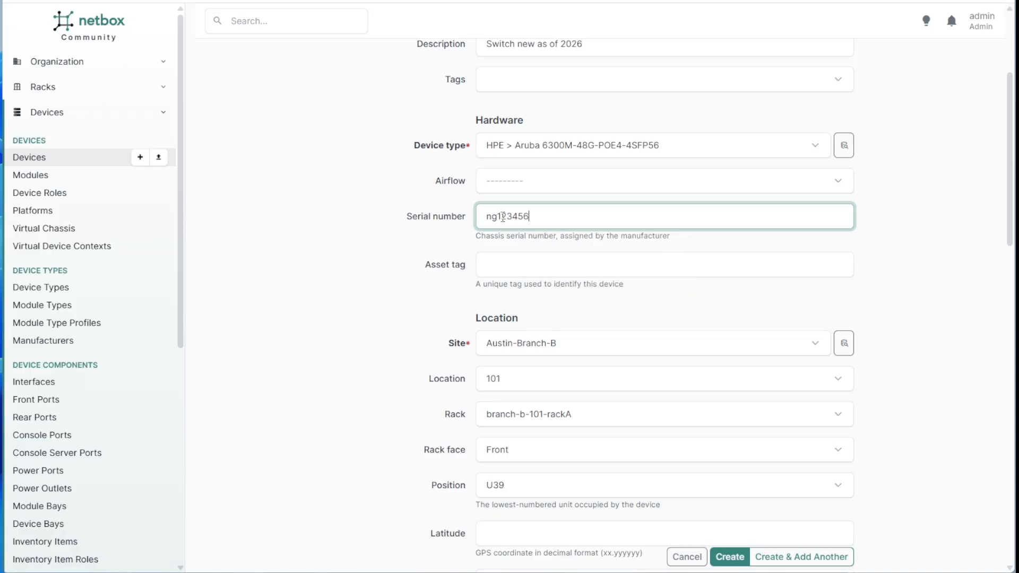
left_click(503, 265)
left_click(393, 293)
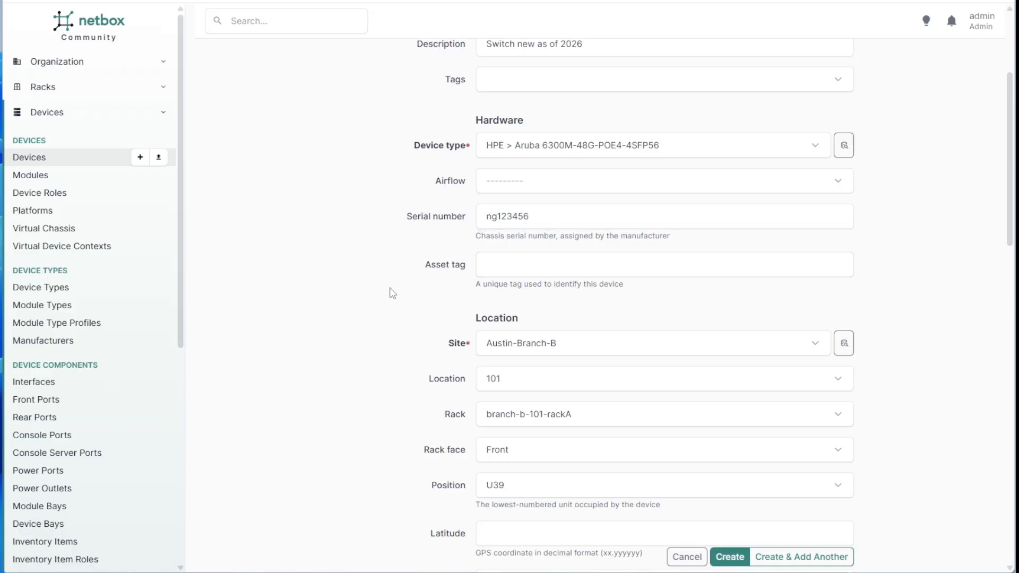
Check the platform and config template choices, leaving both empty.
scroll(477, 281, "down", 1)
scroll(488, 282, "down", 2)
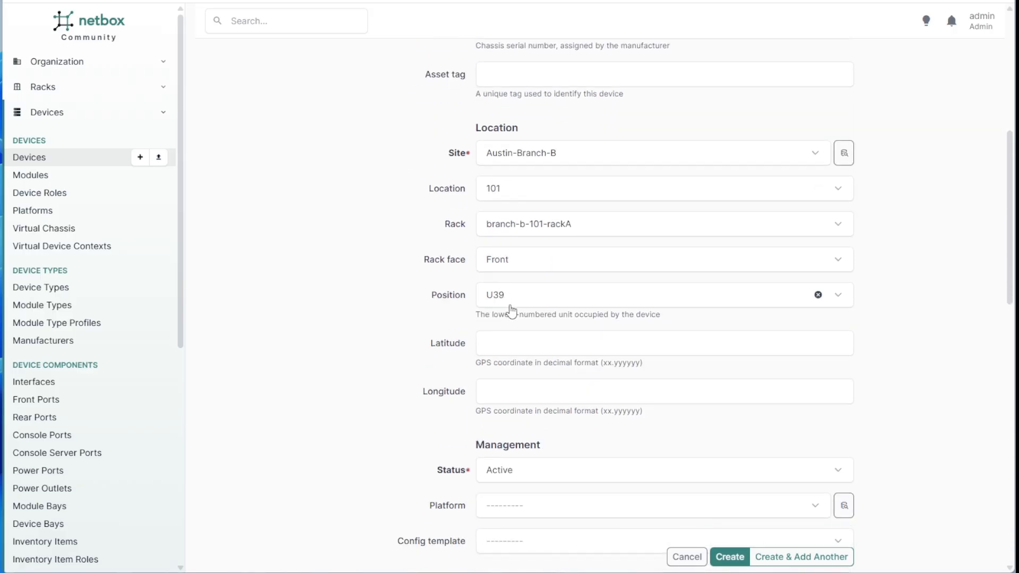
scroll(512, 309, "down", 2)
scroll(549, 326, "down", 1)
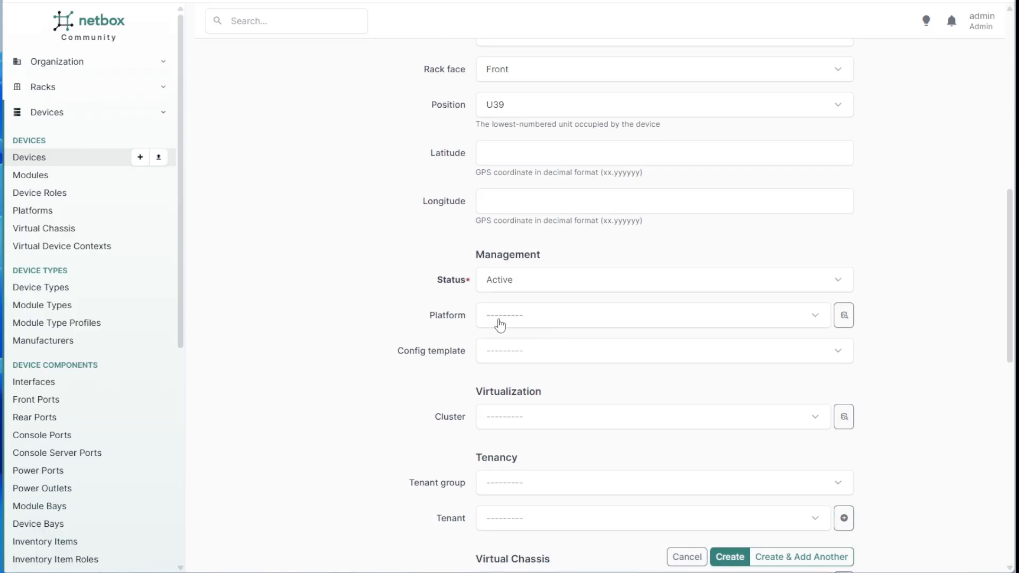
left_click(500, 323)
left_click(413, 320)
left_click_drag(455, 318, 439, 334)
left_click(397, 355)
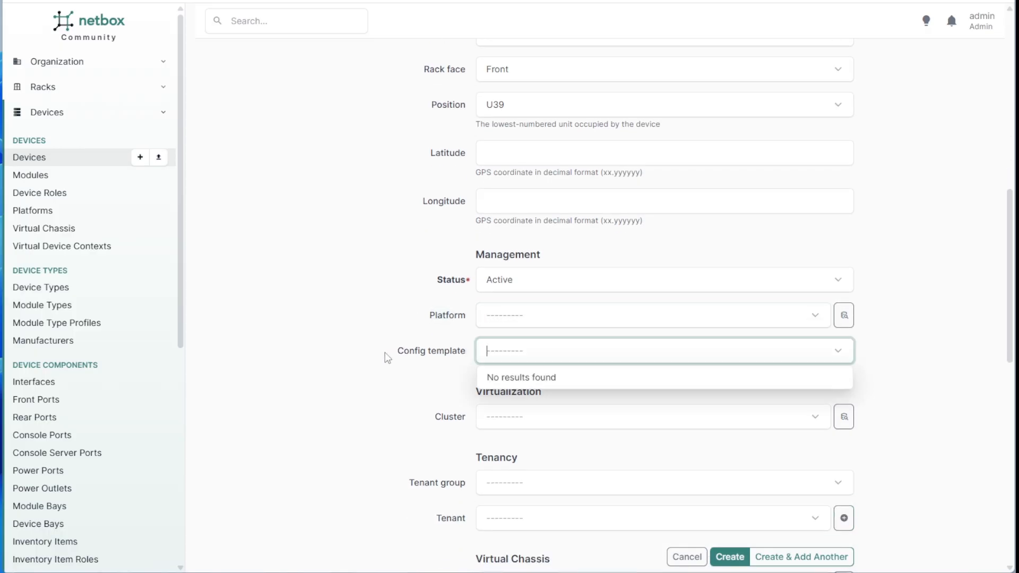
left_click_drag(386, 353, 465, 315)
left_click(433, 323)
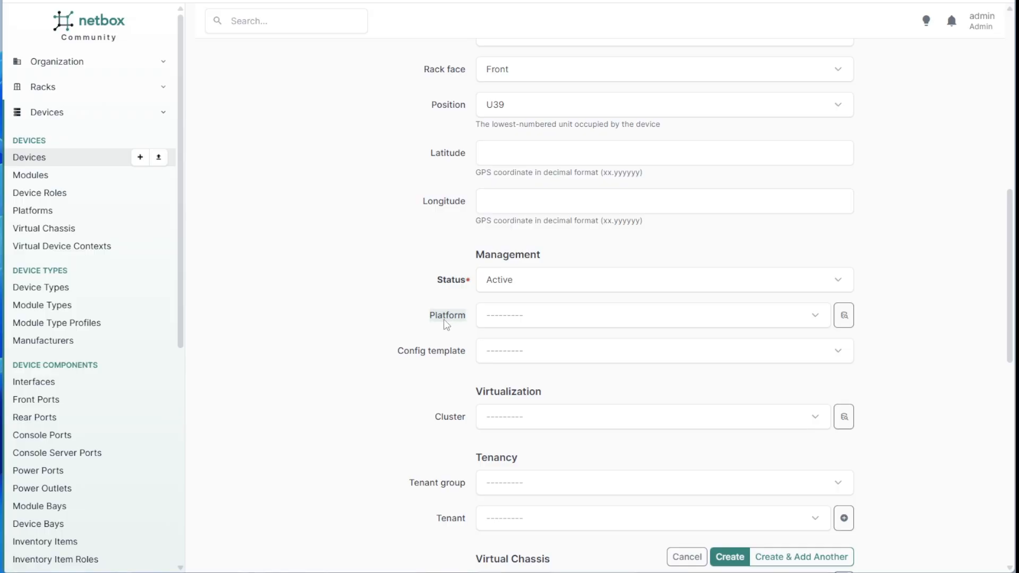
left_click(512, 325)
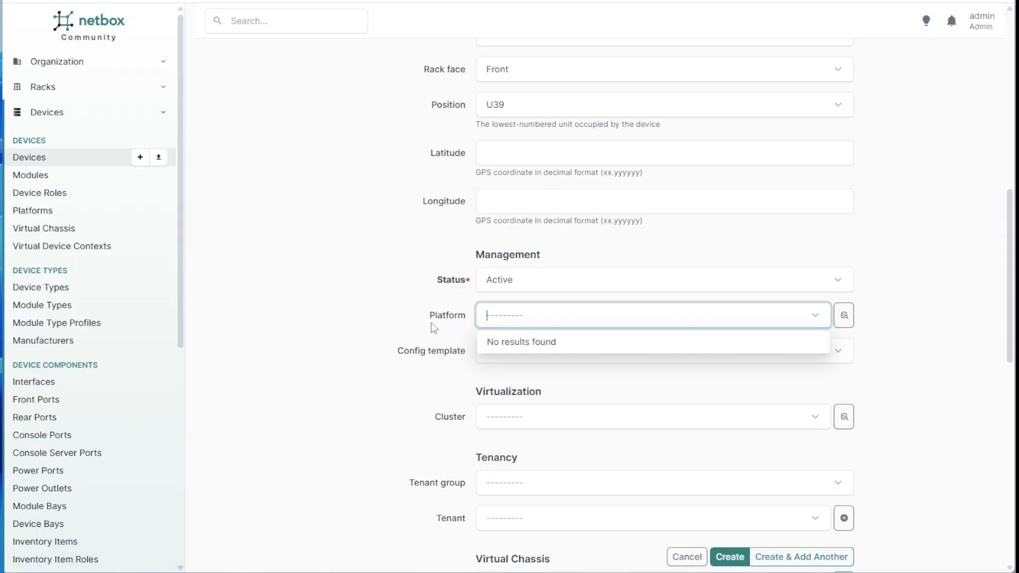
left_click_drag(431, 321, 460, 324)
left_click(429, 351)
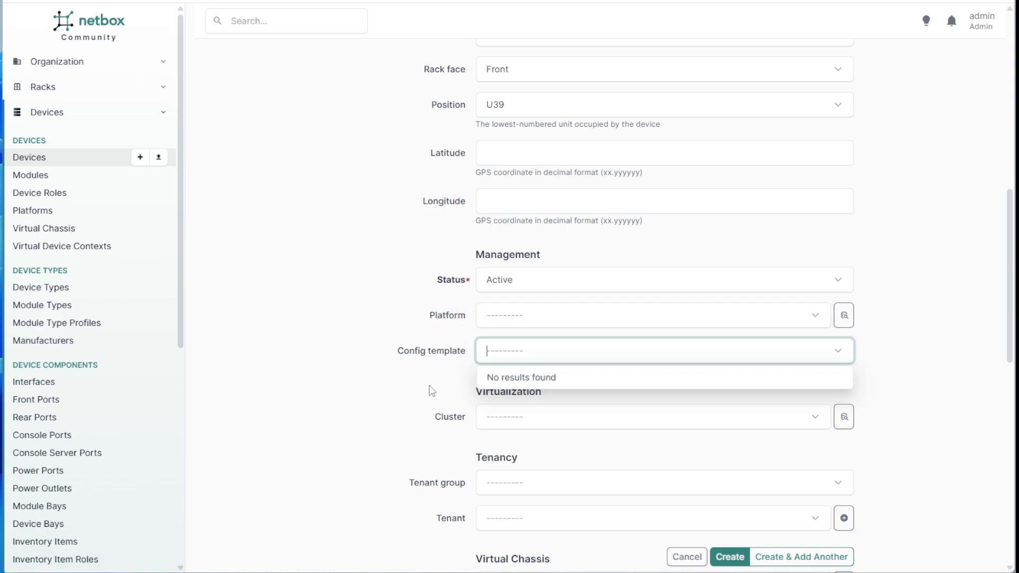
left_click(427, 387)
Check the virtual chassis options, then create the Aruba switch device.
scroll(440, 374, "down", 2)
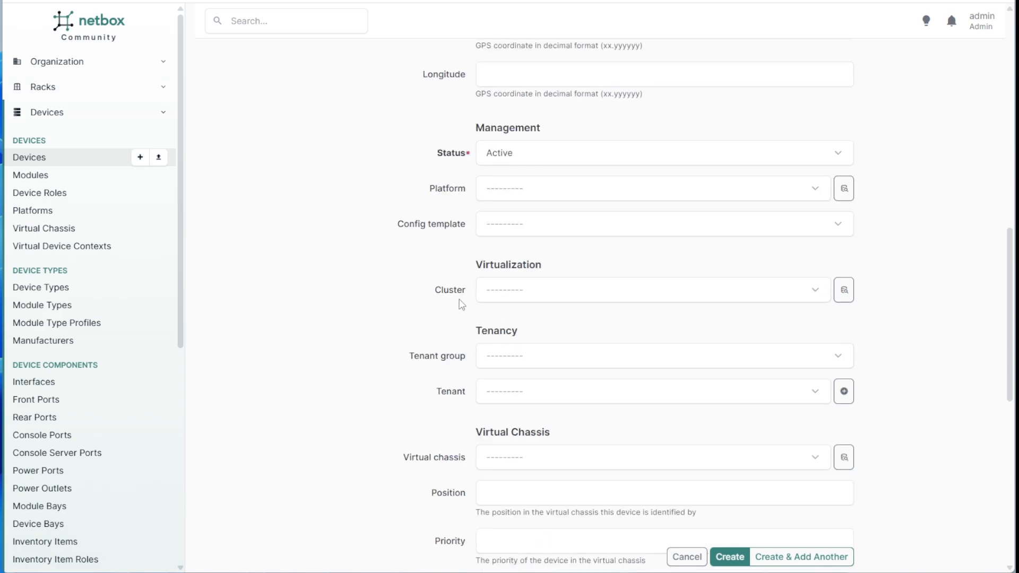
scroll(456, 303, "down", 2)
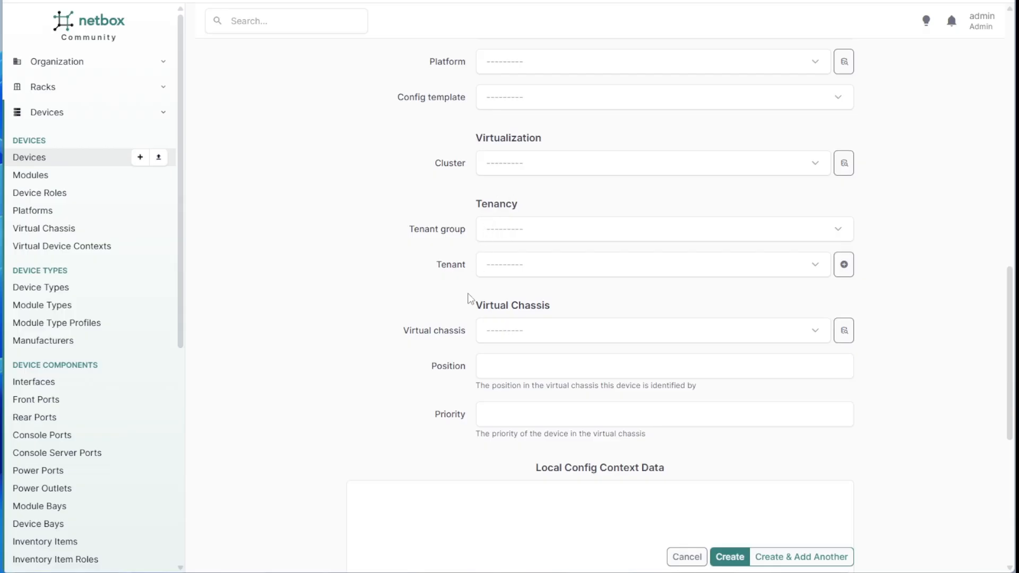
scroll(430, 280, "down", 1)
left_click(454, 273)
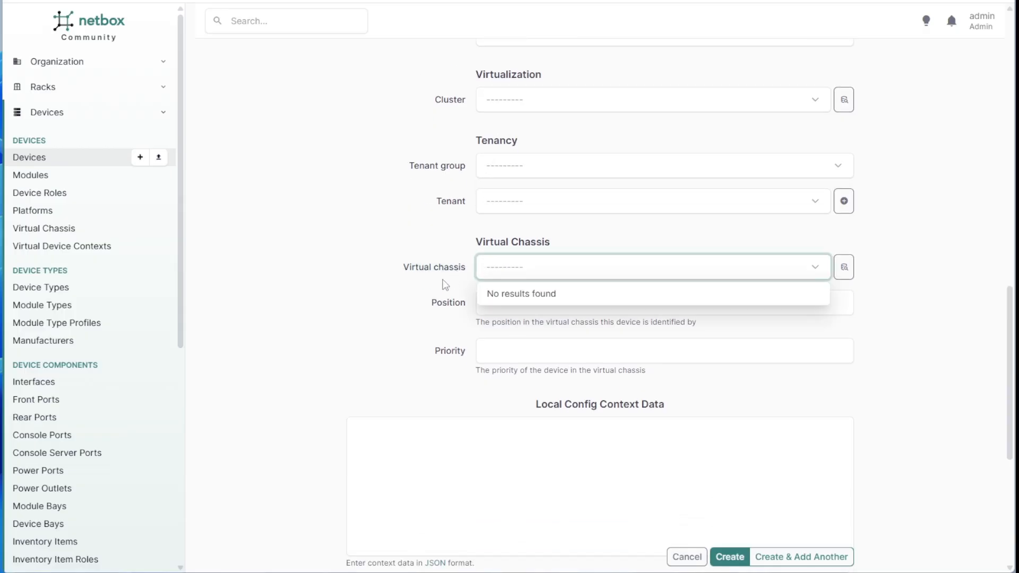
scroll(454, 288, "down", 2)
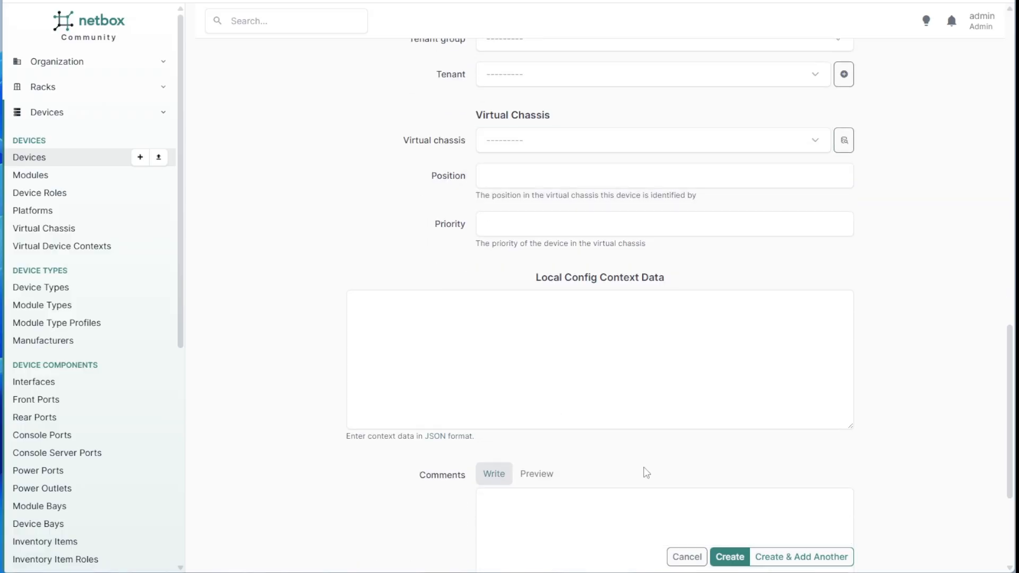
scroll(719, 499, "down", 1)
left_click(736, 559)
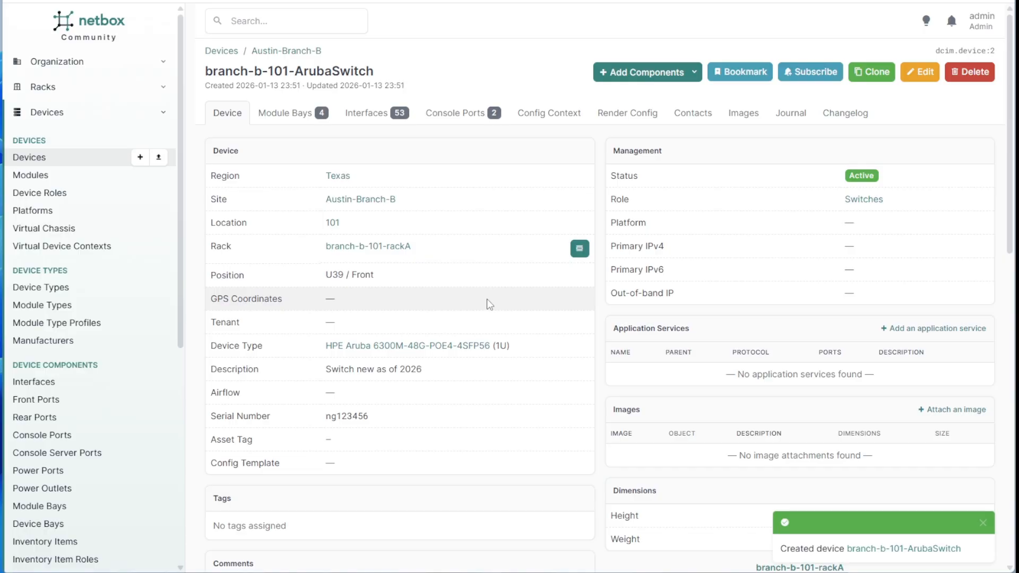
left_click(375, 251)
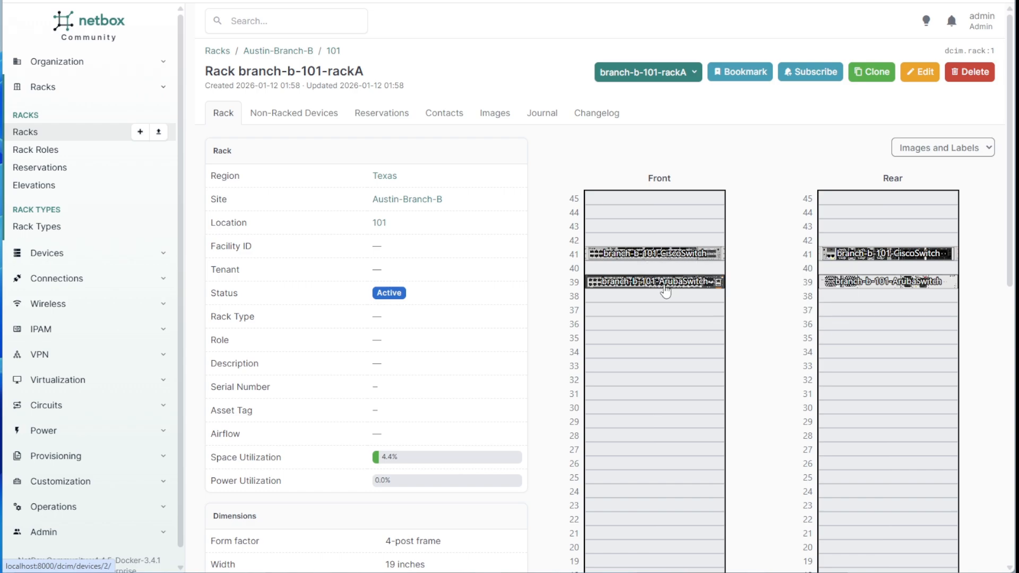
mouse_move(665, 288)
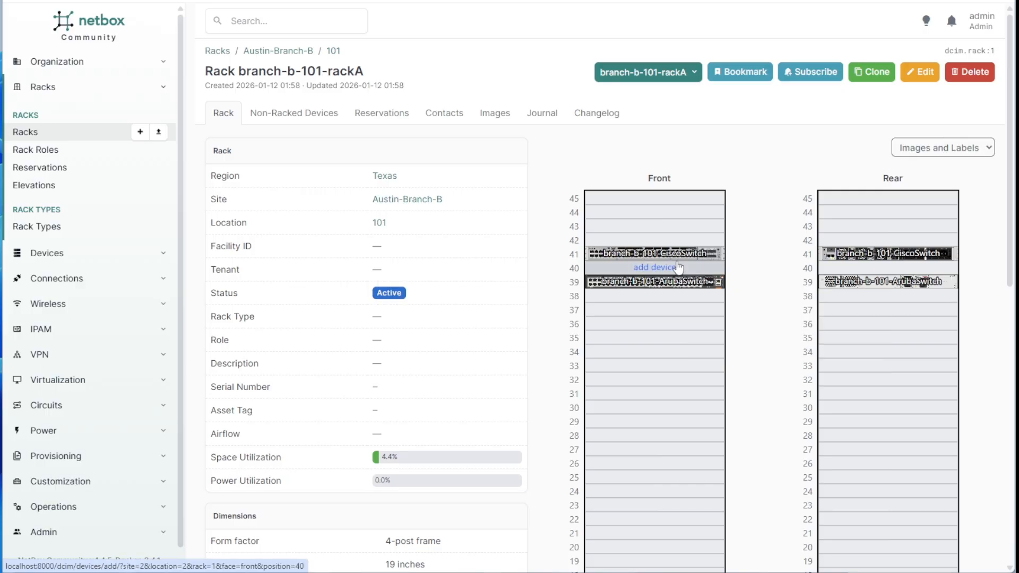
Open the CiscoSwitch interfaces and start a cable connection on GigabitEthernet1/0/48.
left_click(681, 257)
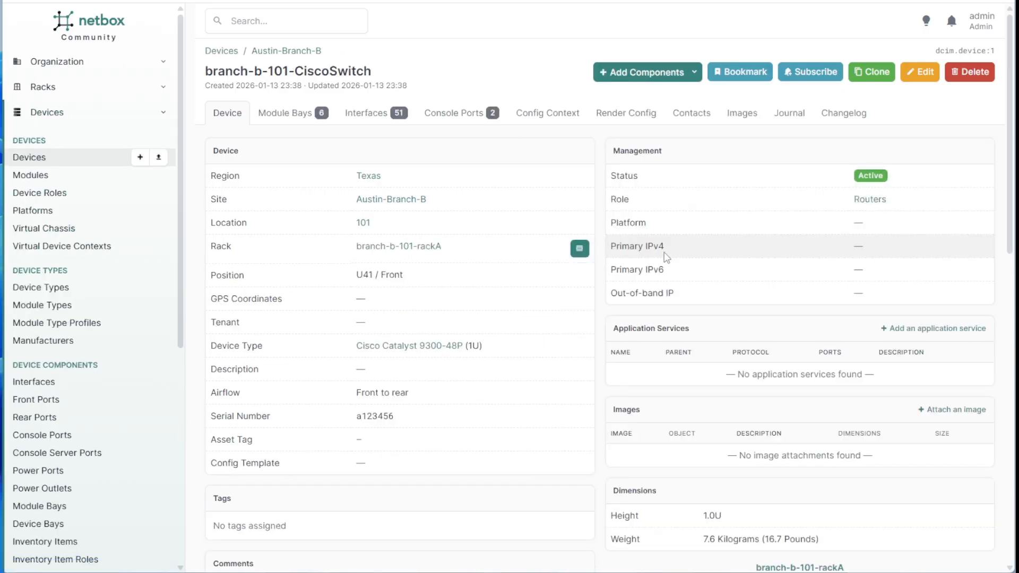
left_click(383, 125)
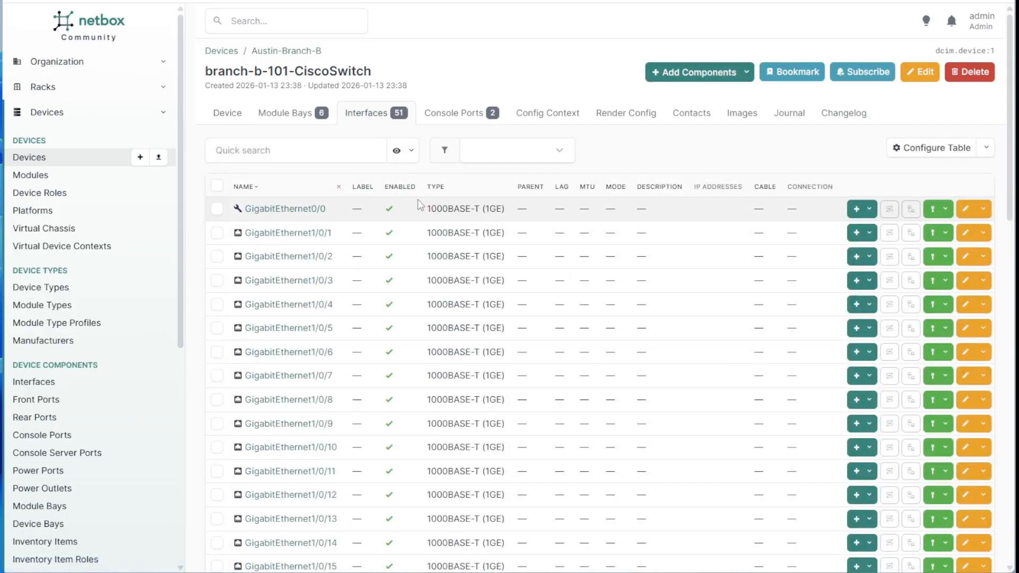
scroll(419, 200, "down", 15)
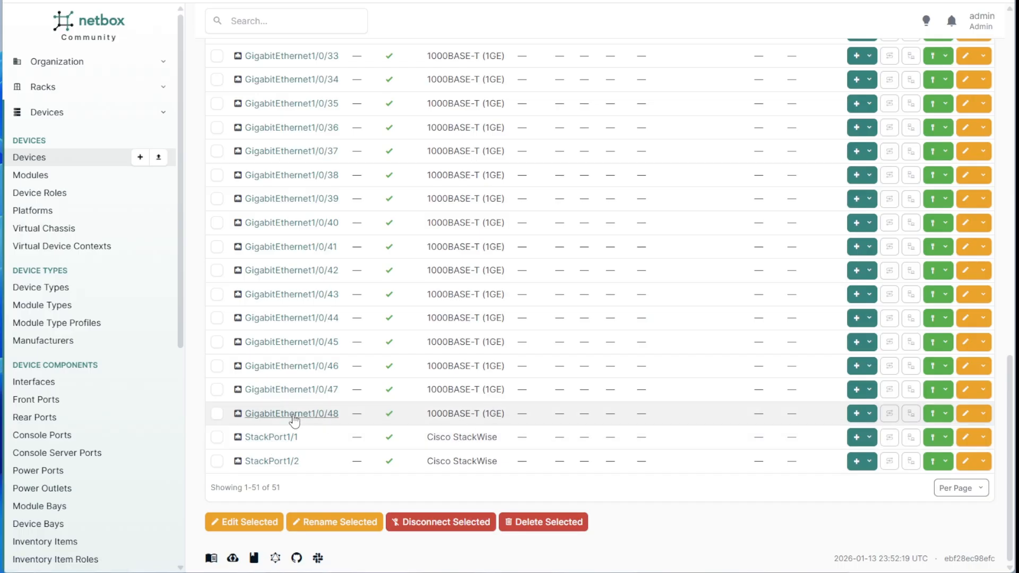
left_click(946, 415)
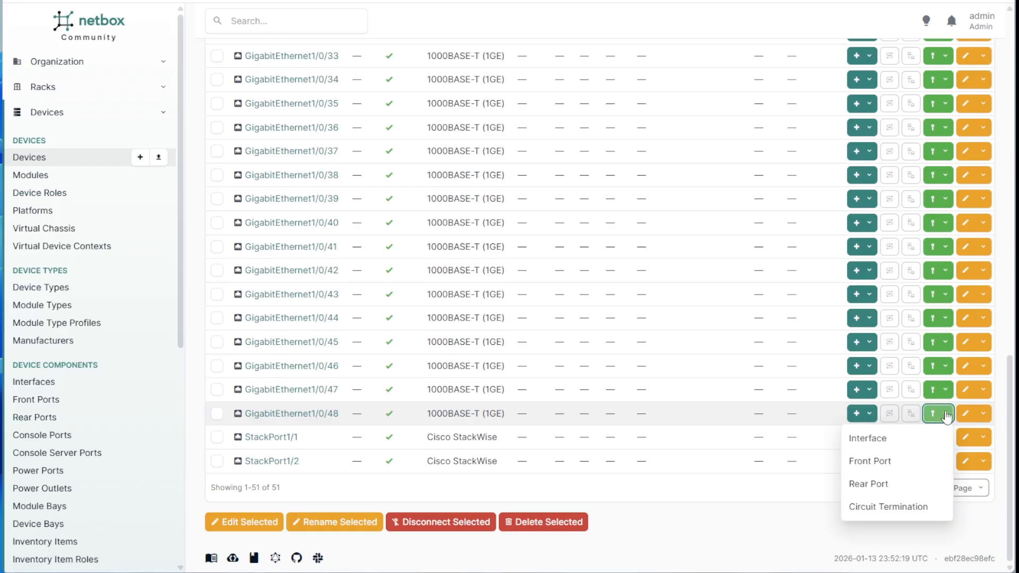
Set the cable's B side to interface 1/1/48 on branch-b-101-ArubaSwitch.
left_click(887, 446)
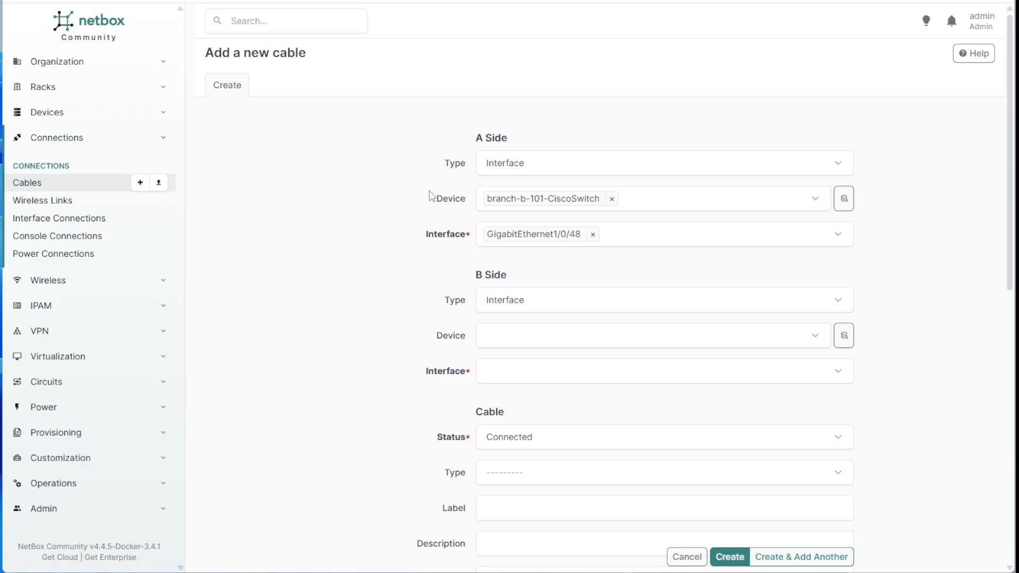
left_click_drag(472, 141, 518, 136)
left_click(484, 273)
left_click(522, 273)
left_click(516, 335)
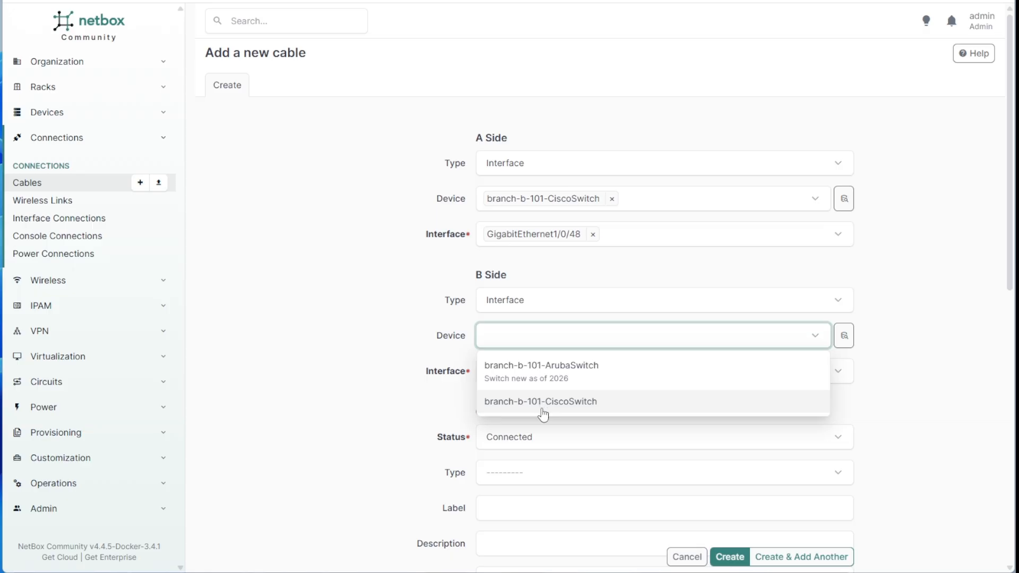
left_click(549, 378)
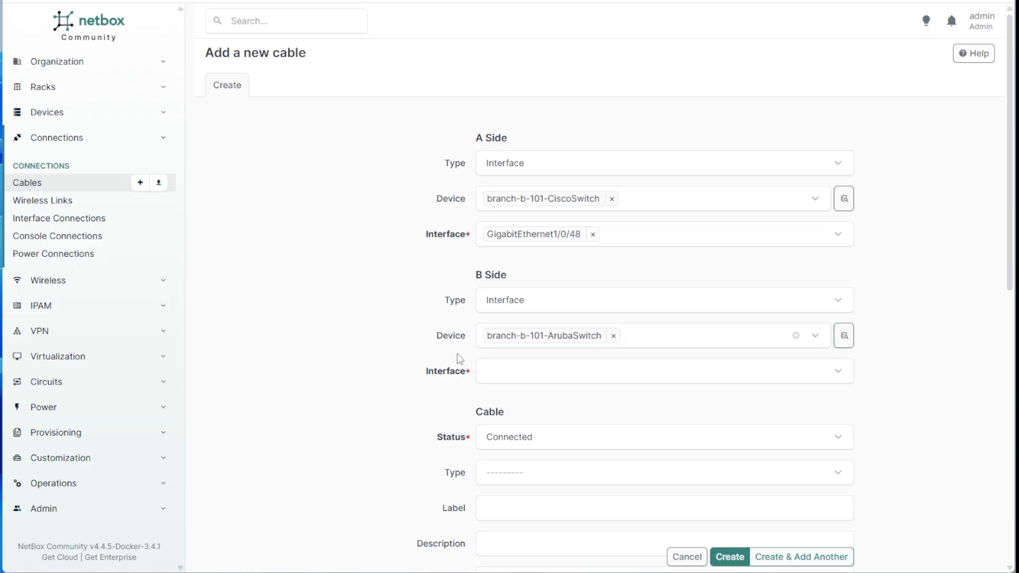
left_click(502, 371)
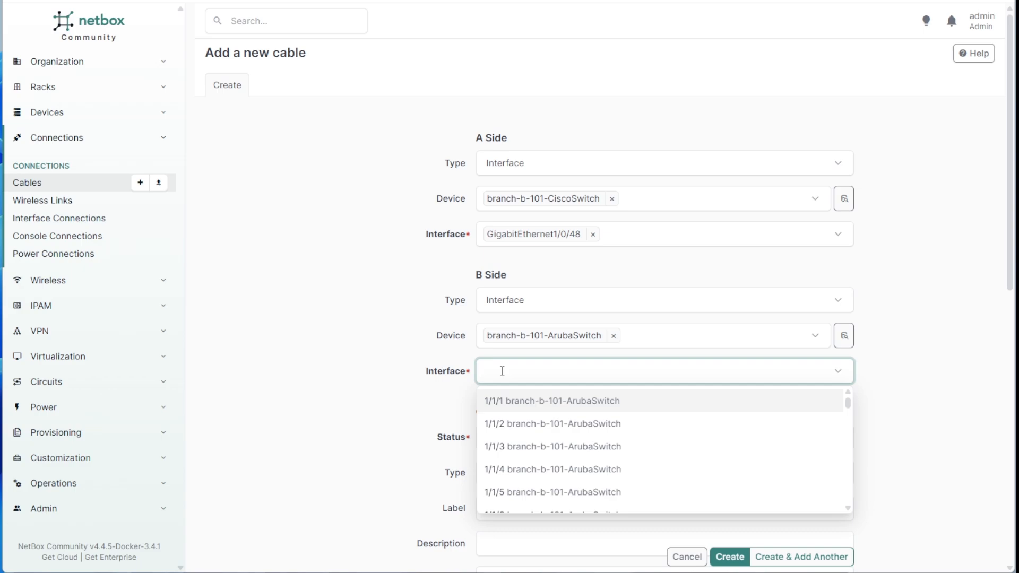
type("48")
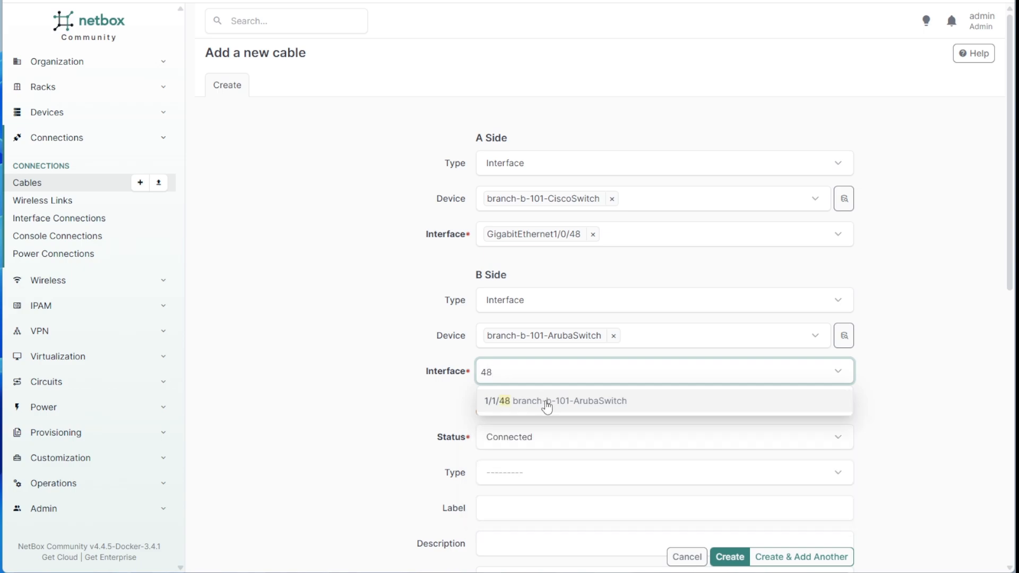
left_click(547, 406)
Set the cable type to CAT6 with description 'Uplink'.
scroll(447, 417, "down", 1)
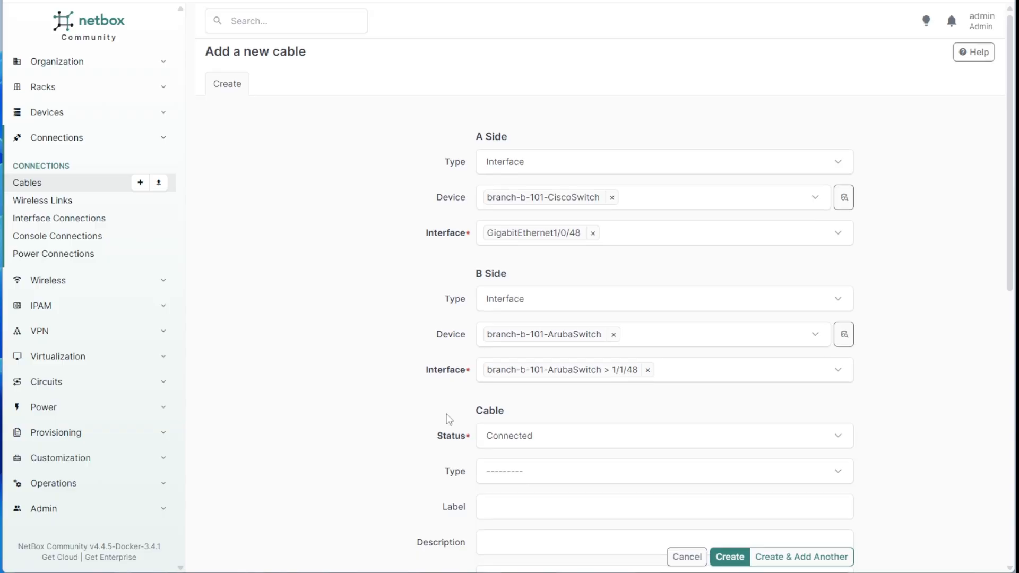
scroll(447, 419, "down", 1)
left_click(503, 349)
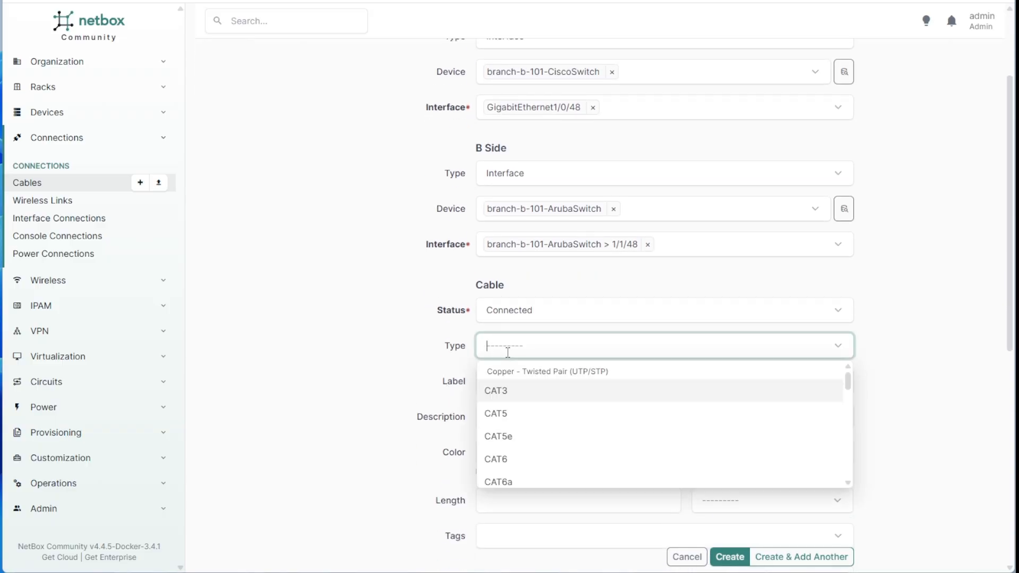
left_click(536, 458)
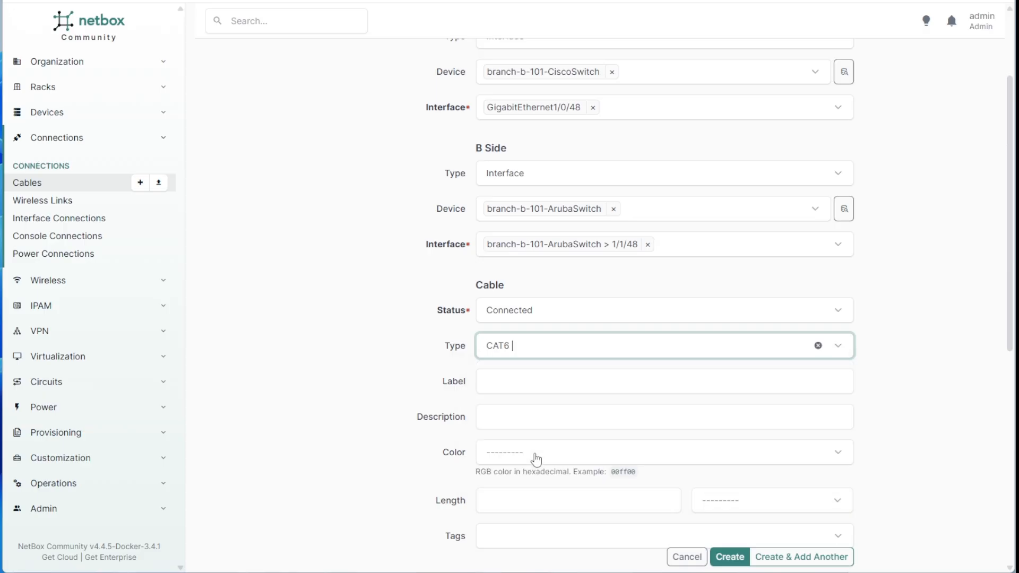
scroll(408, 399, "down", 2)
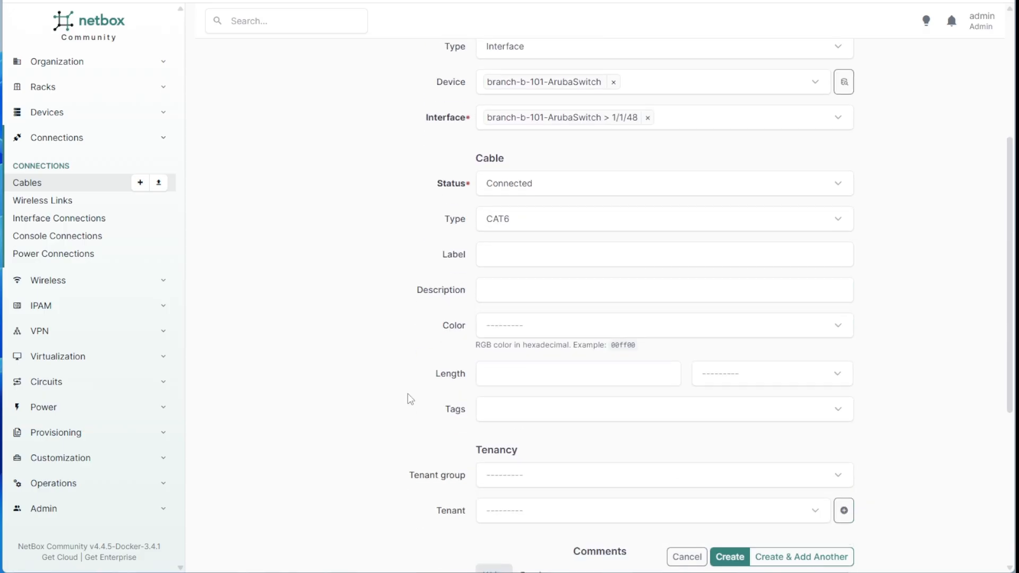
left_click(499, 292)
type("U")
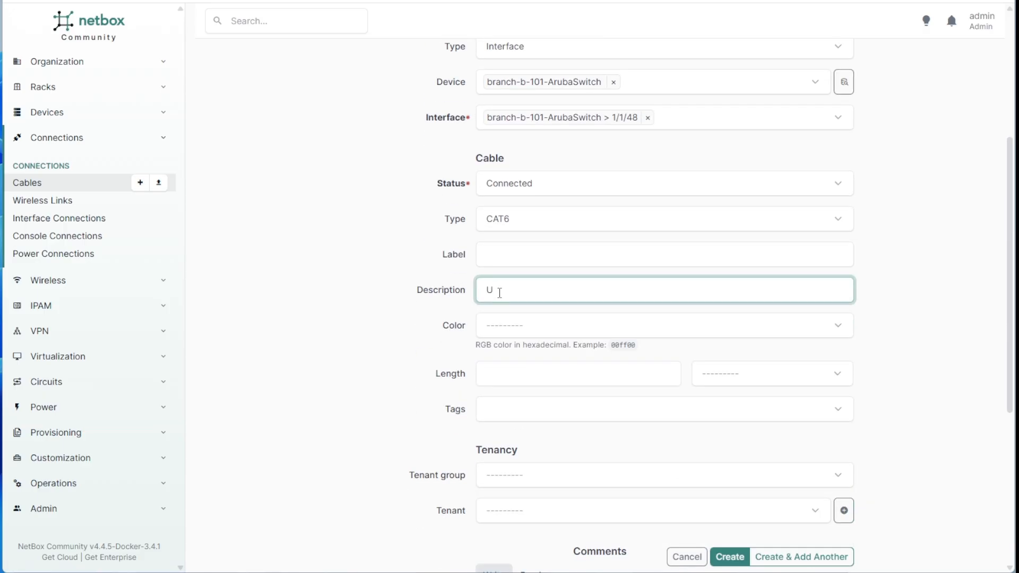
type("plink")
Make the cable Pink and 3 Feet long, then create it.
left_click(496, 333)
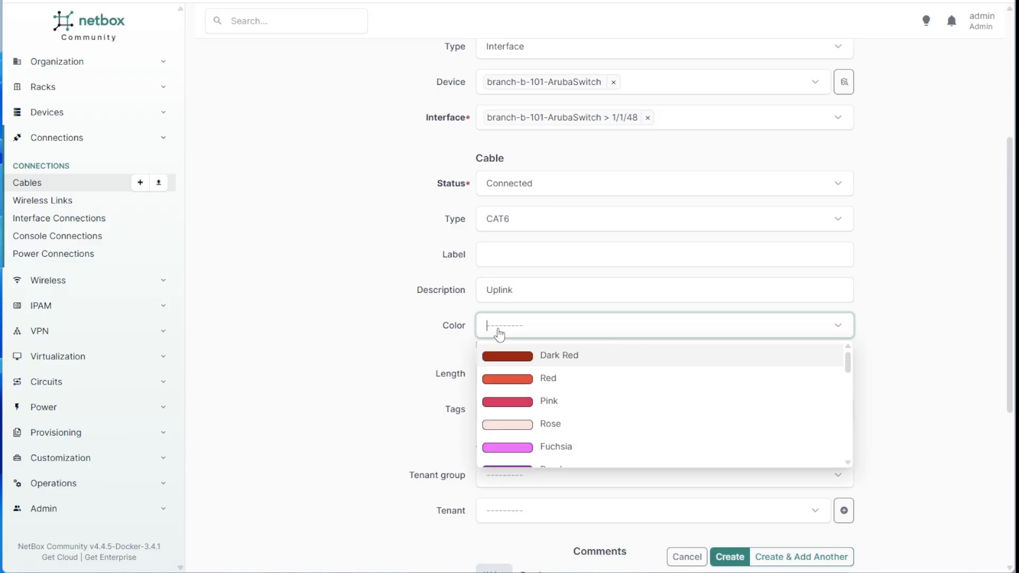
left_click(562, 405)
scroll(562, 393, "down", 2)
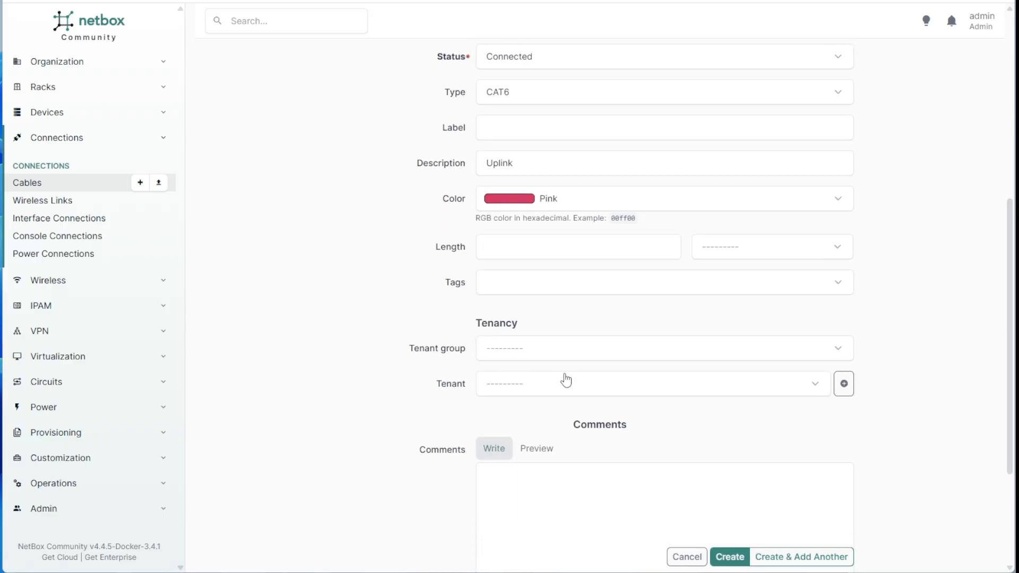
left_click(536, 247)
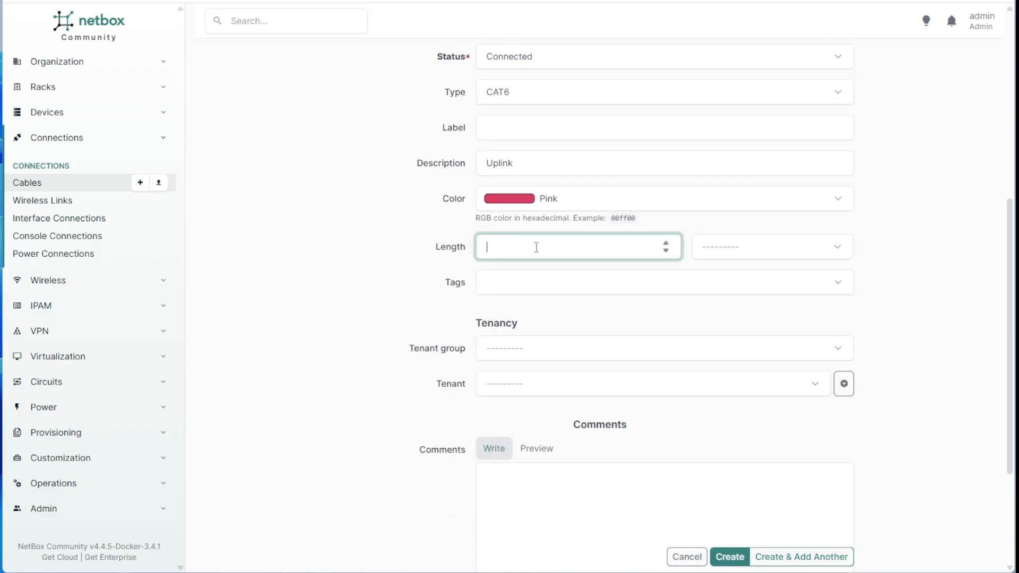
type("3")
key("Tab")
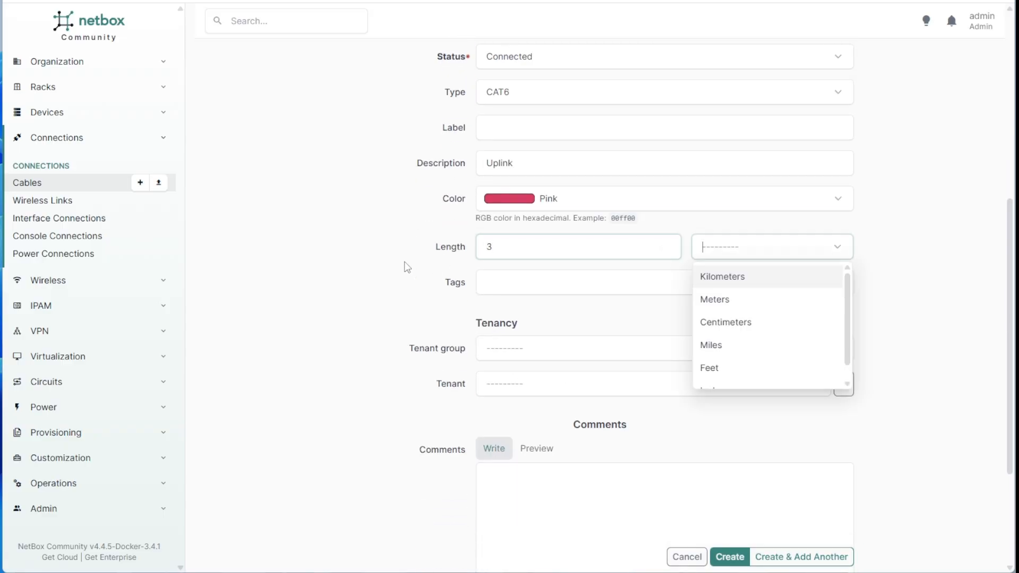
left_click(730, 372)
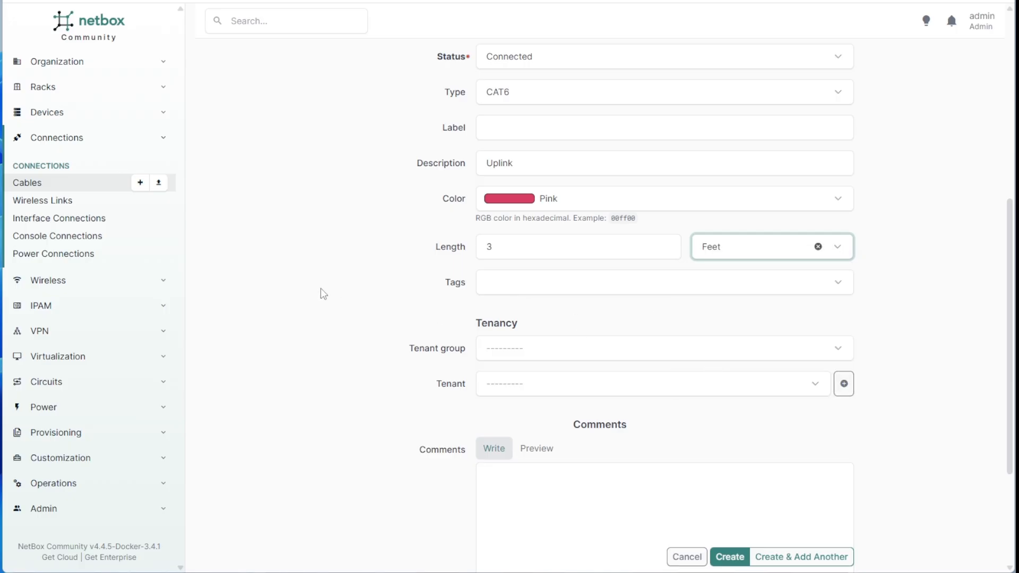
scroll(405, 319, "down", 1)
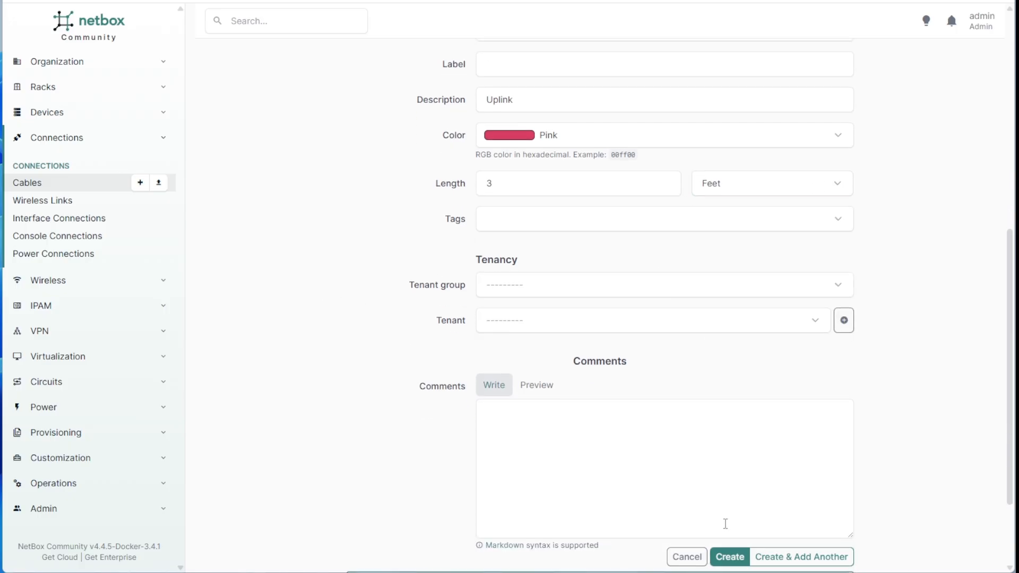
left_click(735, 556)
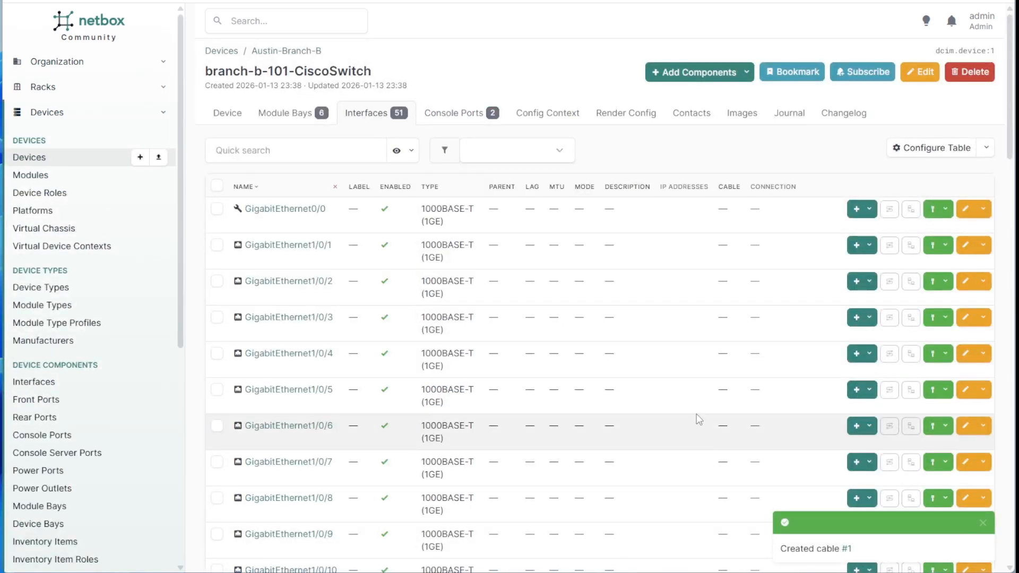
Trace the cable path from GigabitEthernet1/0/48 to ArubaSwitch 1/1/48.
scroll(715, 406, "down", 20)
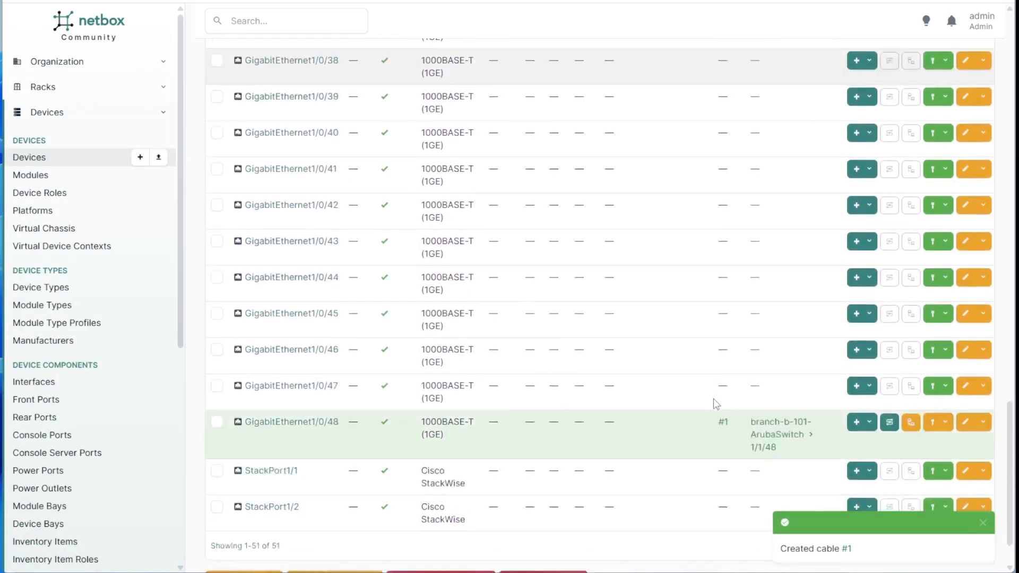
scroll(713, 399, "down", 1)
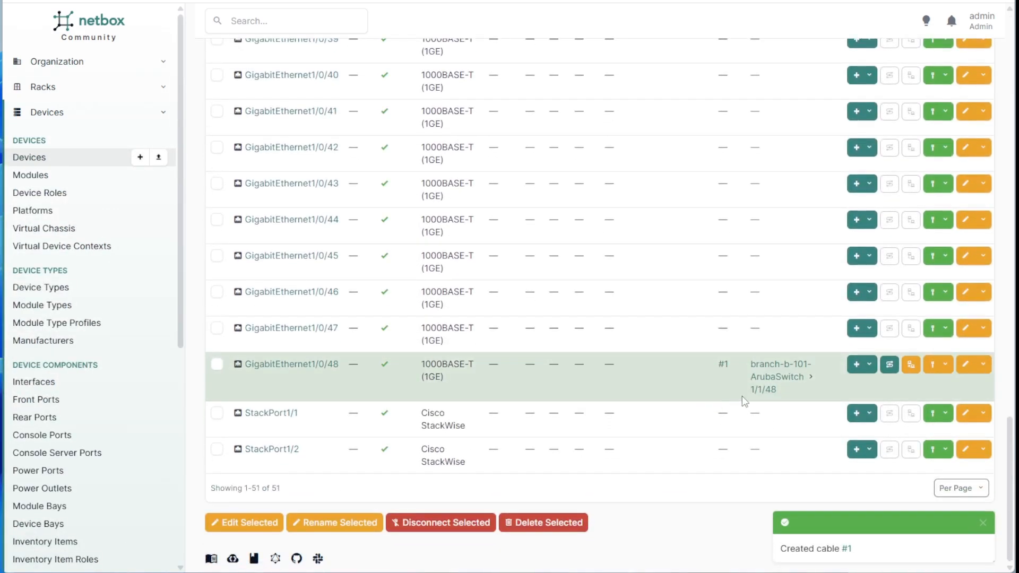
left_click(890, 365)
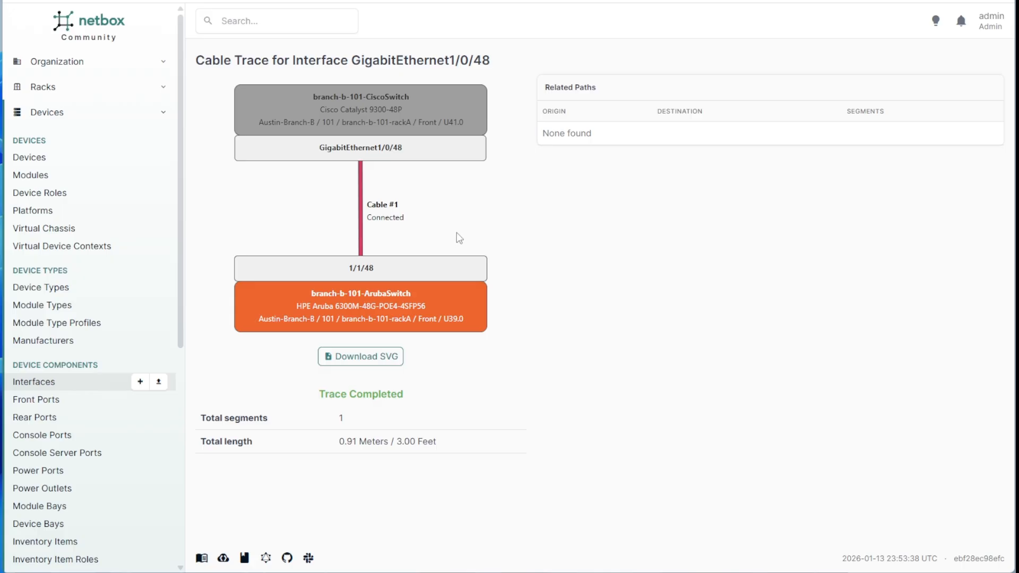
Open the branch-b-101-CiscoSwitch device page from the trace diagram and look through it.
left_click(425, 113)
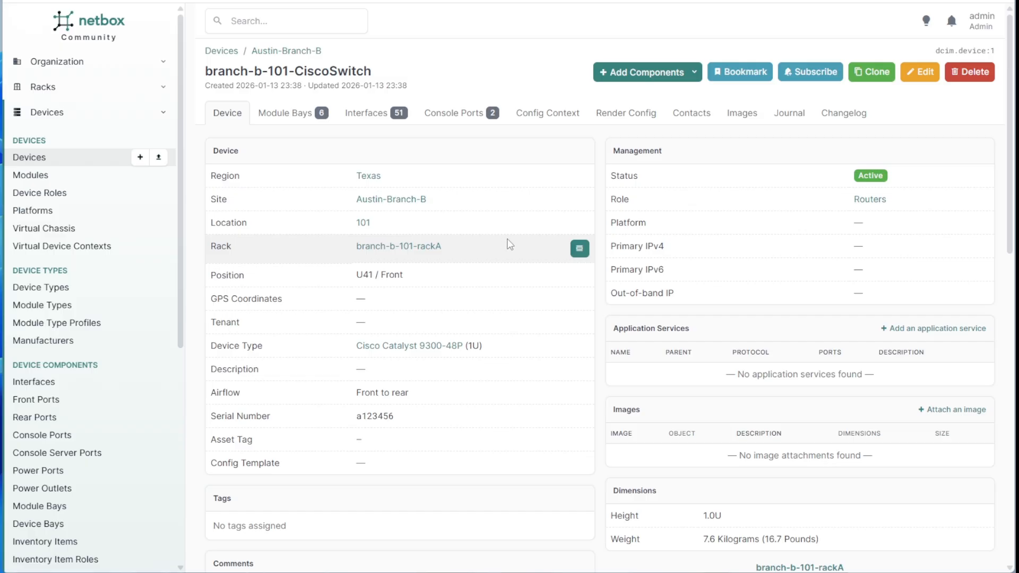
scroll(508, 234, "down", 8)
scroll(509, 234, "up", 8)
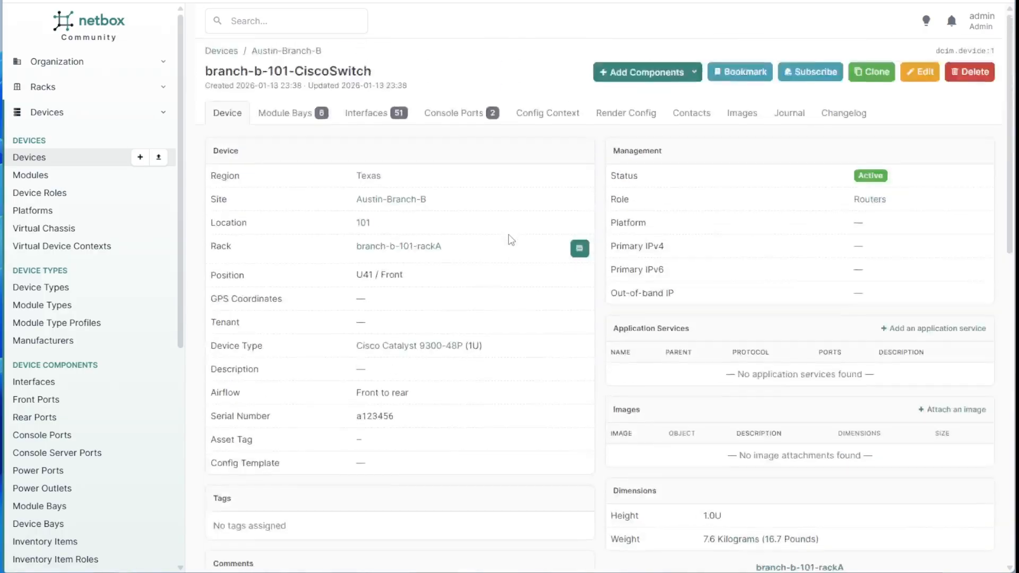